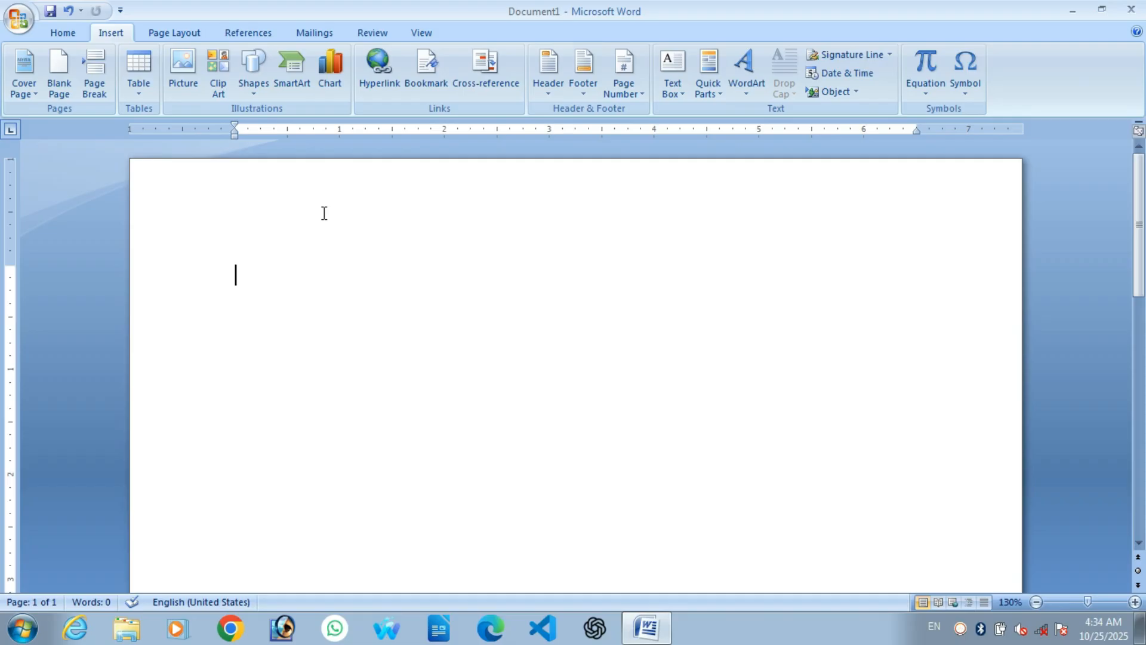
Step: Generate three sample paragraphs by entering =rand() at the top of the blank document
{"action": "type", "text": "=rand"}
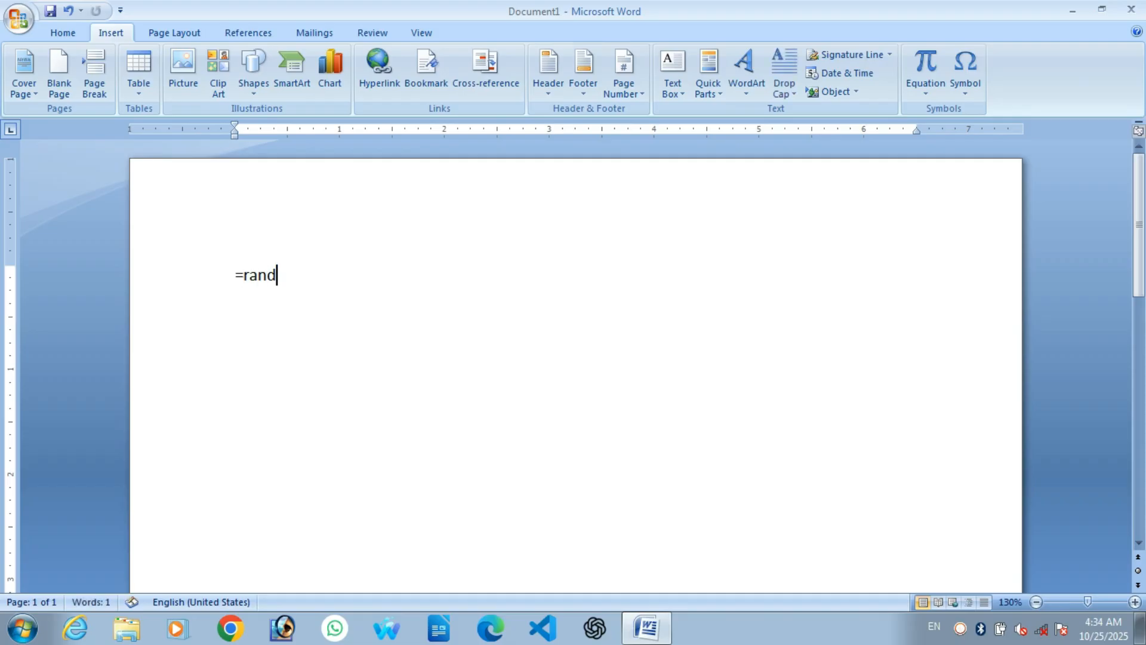
{"action": "type", "text": "()"}
{"action": "key", "text": "Return"}
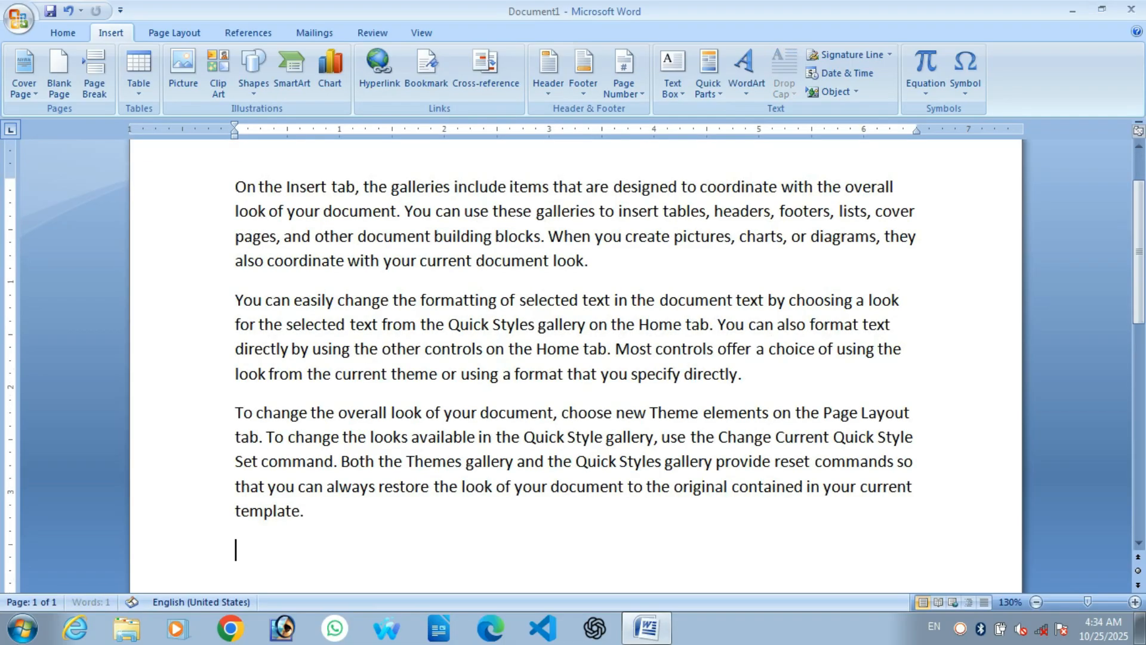
{"action": "scroll", "coordinate": [320, 256], "scroll_direction": "up", "scroll_amount": 1}
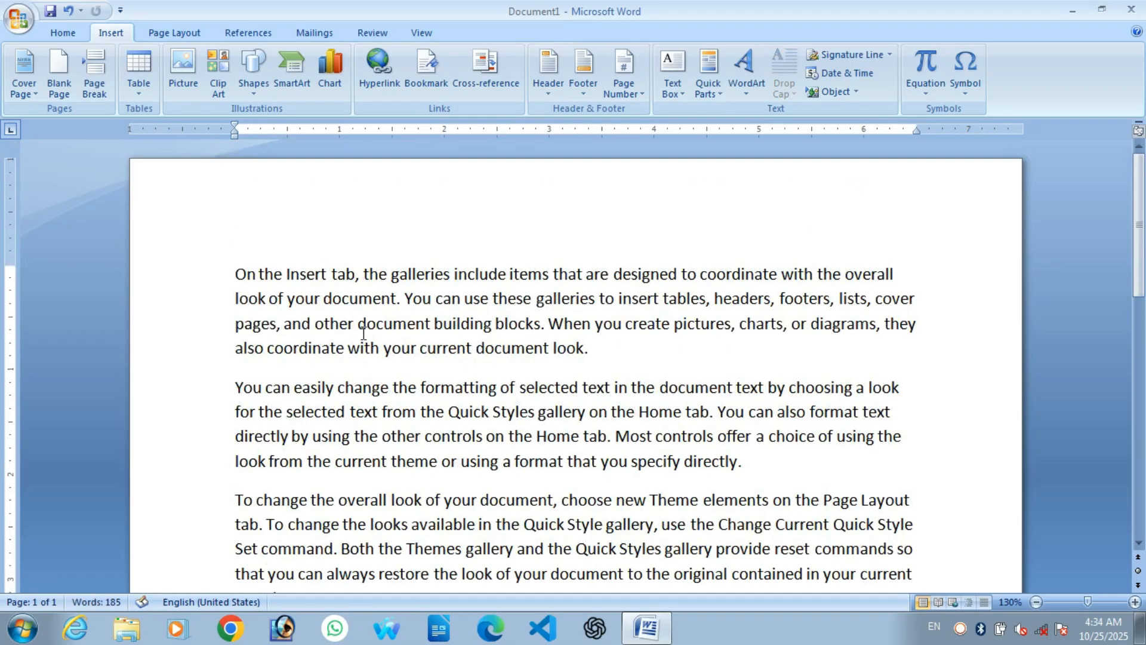
{"action": "scroll", "coordinate": [450, 376], "scroll_direction": "down", "scroll_amount": 3}
{"action": "scroll", "coordinate": [451, 375], "scroll_direction": "up", "scroll_amount": 1}
{"action": "scroll", "coordinate": [452, 375], "scroll_direction": "up", "scroll_amount": 1}
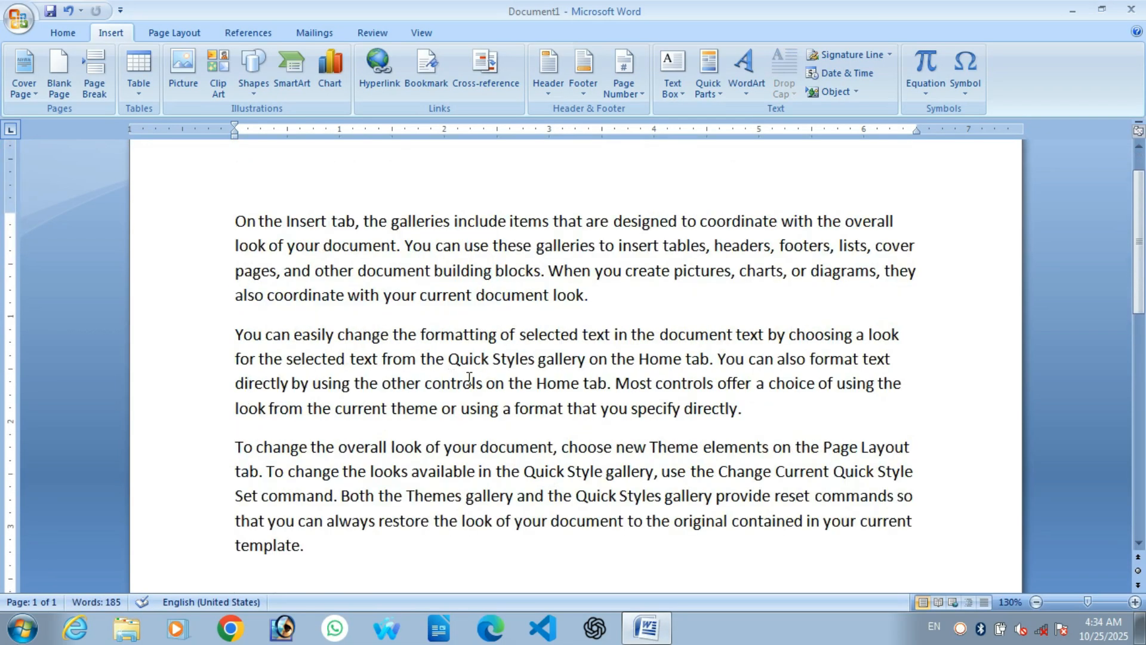
{"action": "scroll", "coordinate": [516, 358], "scroll_direction": "down", "scroll_amount": 2}
{"action": "scroll", "coordinate": [516, 358], "scroll_direction": "up", "scroll_amount": 3}
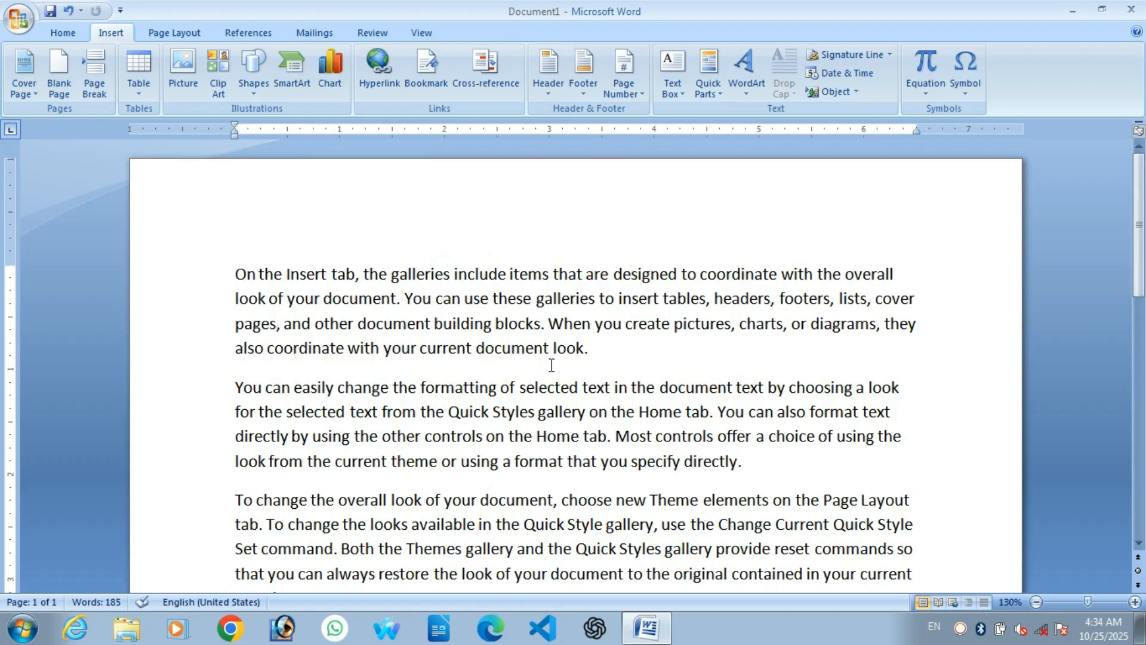
{"action": "scroll", "coordinate": [608, 352], "scroll_direction": "down", "scroll_amount": 1}
Step: Insert the Desert photo from Sample Pictures below the text
{"action": "left_click", "coordinate": [185, 76]}
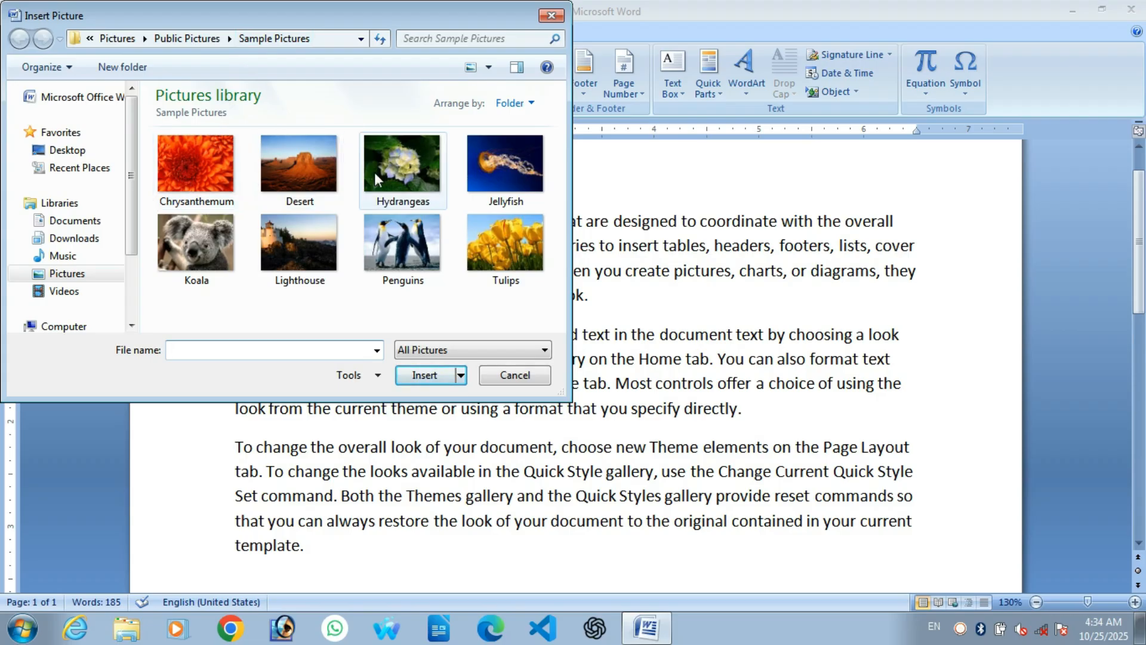
{"action": "left_click", "coordinate": [311, 173]}
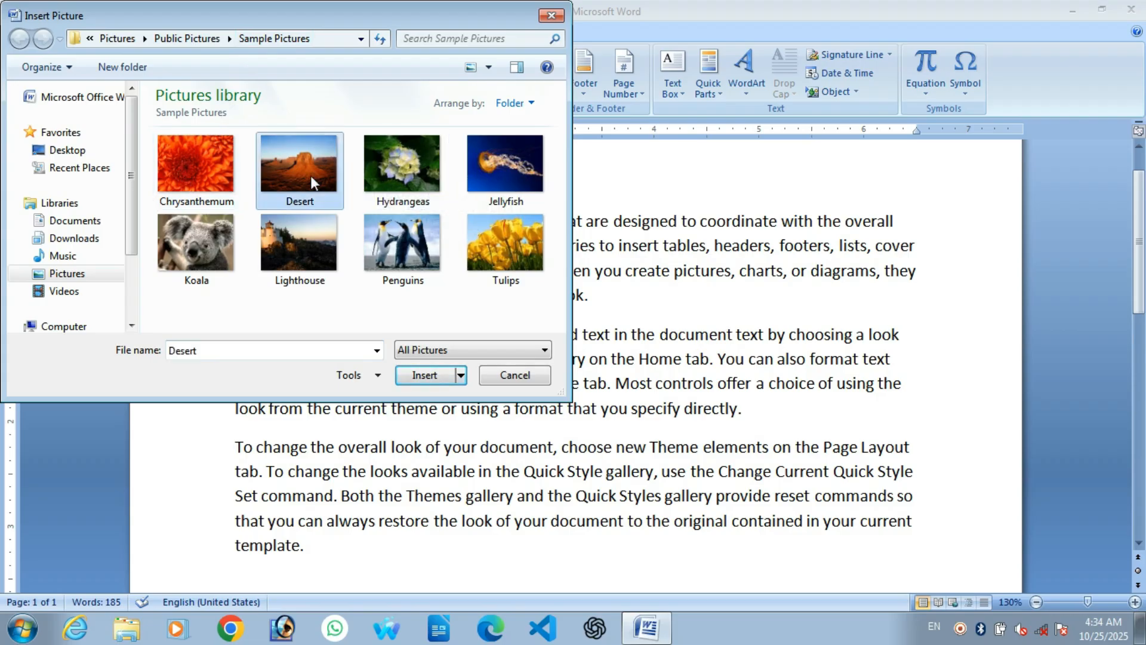
{"action": "left_click", "coordinate": [425, 377]}
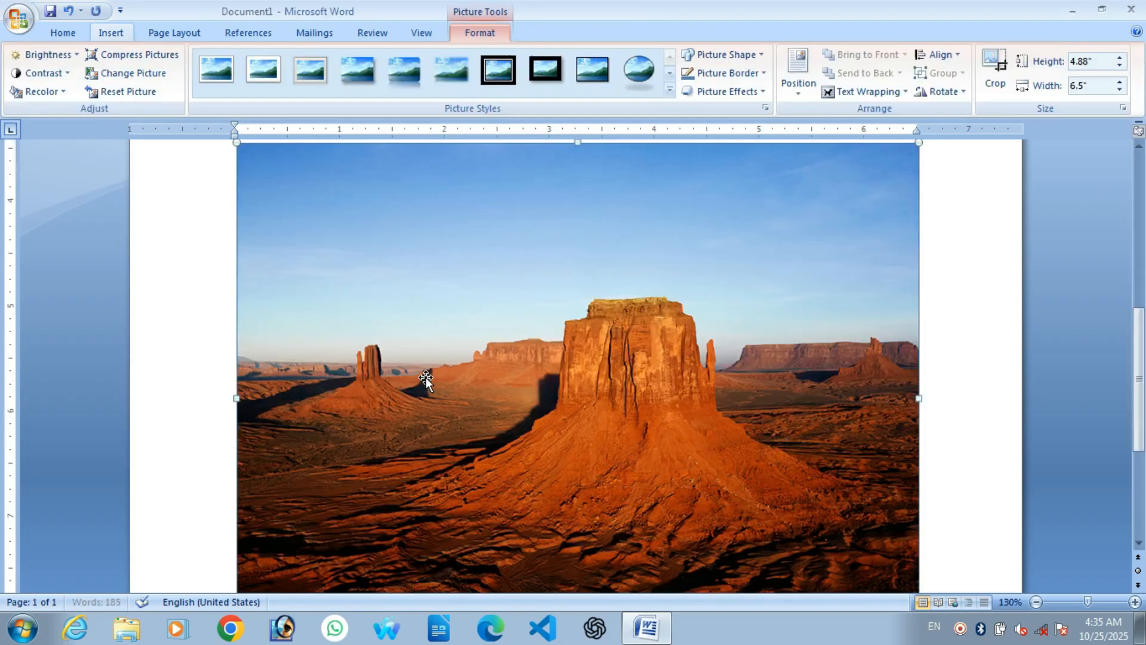
{"action": "scroll", "coordinate": [535, 364], "scroll_direction": "down", "scroll_amount": 2}
{"action": "scroll", "coordinate": [533, 364], "scroll_direction": "up", "scroll_amount": 5}
{"action": "scroll", "coordinate": [528, 366], "scroll_direction": "down", "scroll_amount": 5}
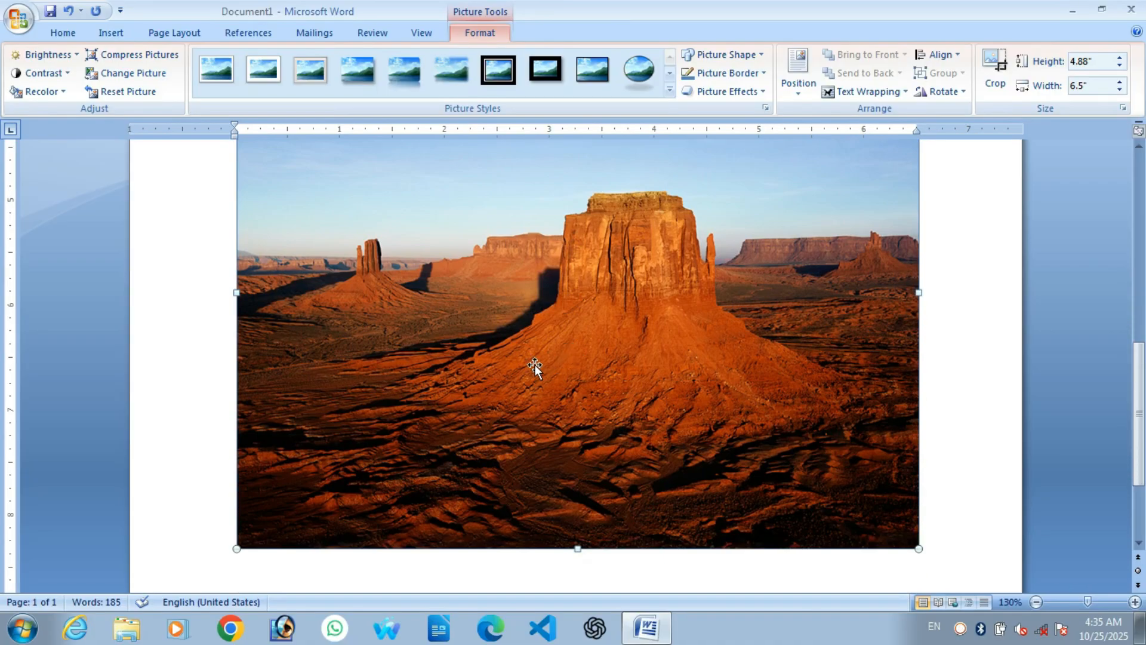
{"action": "scroll", "coordinate": [535, 364], "scroll_direction": "up", "scroll_amount": 6}
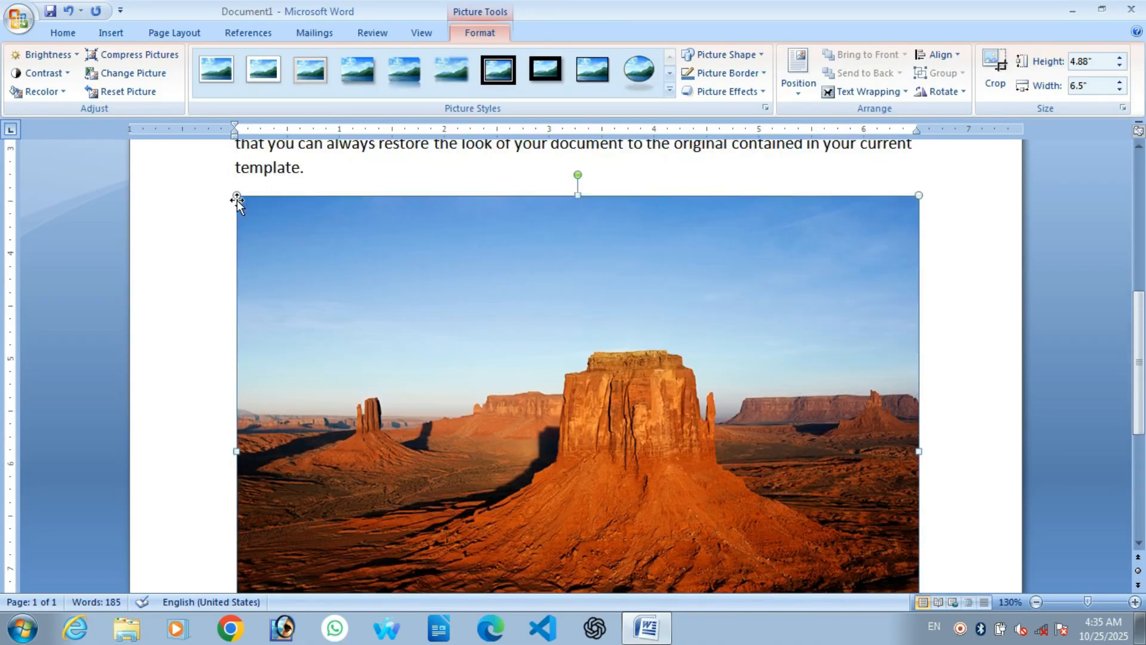
{"action": "scroll", "coordinate": [916, 208], "scroll_direction": "down", "scroll_amount": 3}
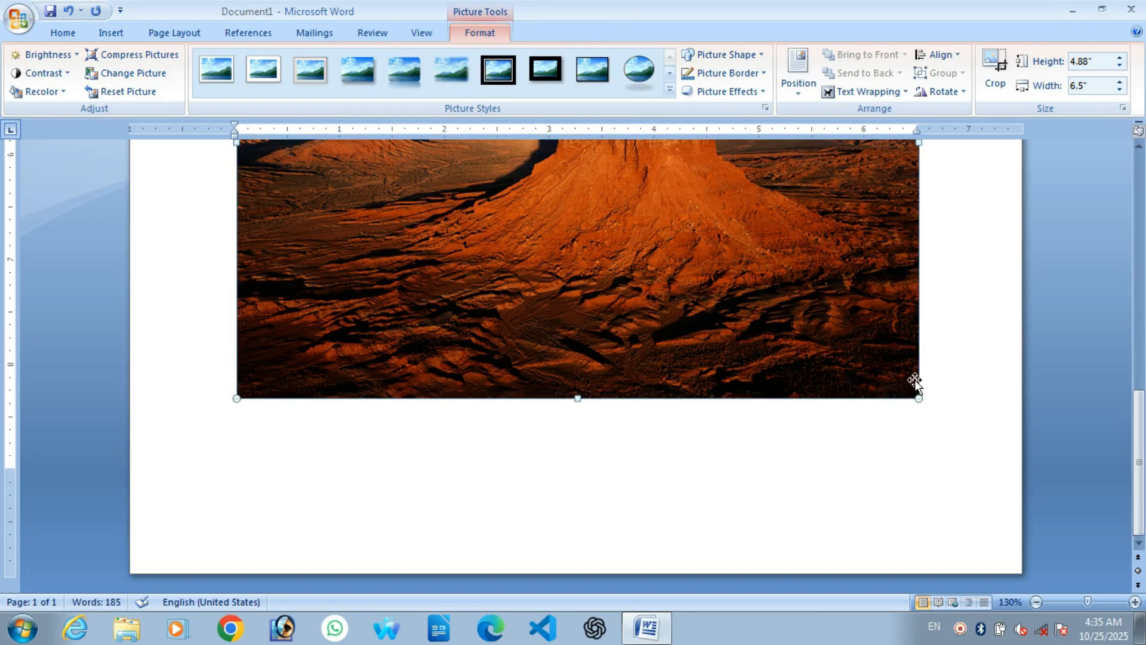
{"action": "scroll", "coordinate": [915, 382], "scroll_direction": "up", "scroll_amount": 1}
Step: Shrink the photo proportionally to about 1.96 by 1.47 inches
{"action": "left_click_drag", "start_coordinate": [920, 451], "coordinate": [650, 251]}
{"action": "scroll", "coordinate": [650, 302], "scroll_direction": "up", "scroll_amount": 2}
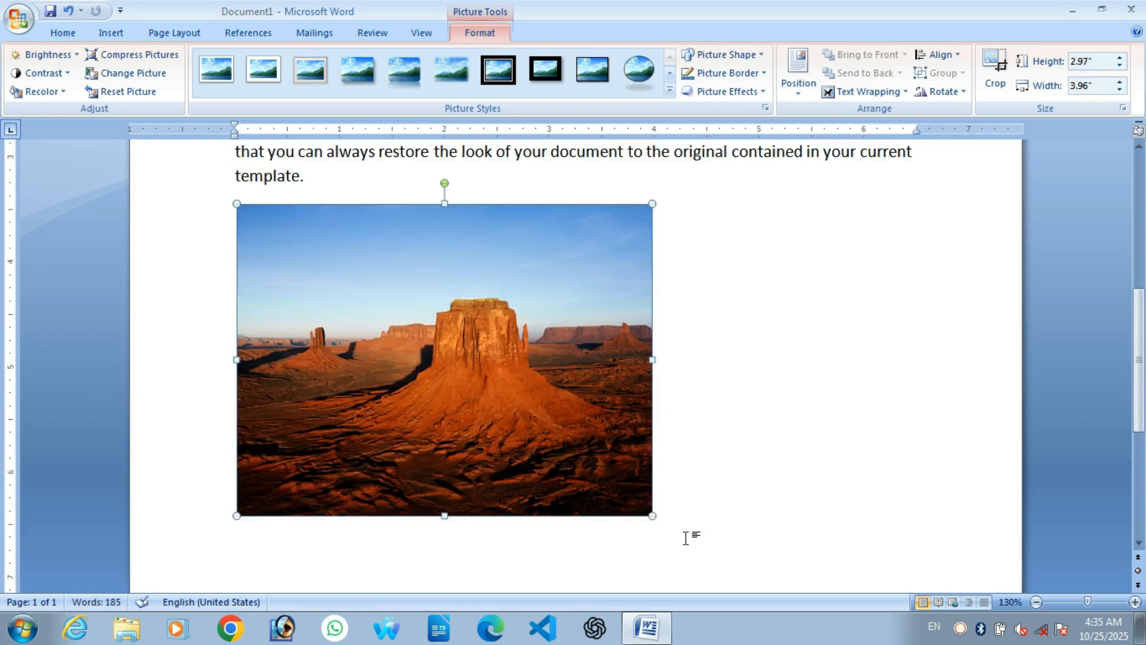
{"action": "left_click_drag", "start_coordinate": [654, 517], "coordinate": [443, 357]}
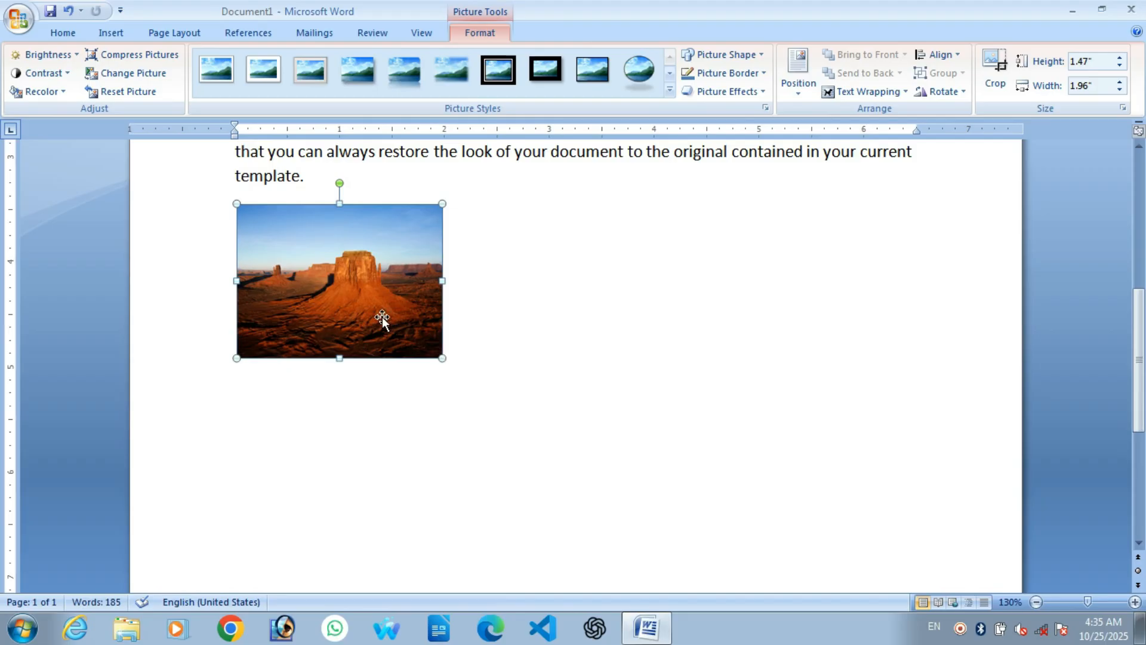
{"action": "scroll", "coordinate": [506, 331], "scroll_direction": "up", "scroll_amount": 2}
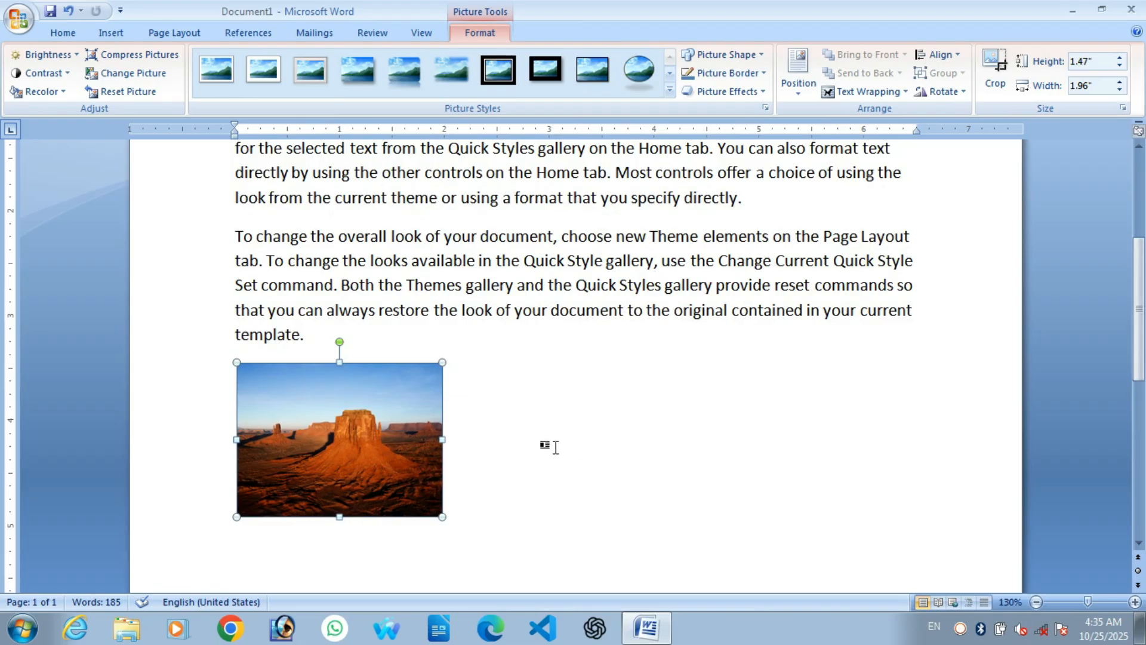
{"action": "left_click", "coordinate": [555, 447]}
Step: Try dragging the photo toward the right side of the page
{"action": "scroll", "coordinate": [473, 504], "scroll_direction": "up", "scroll_amount": 2}
{"action": "scroll", "coordinate": [423, 493], "scroll_direction": "down", "scroll_amount": 2}
{"action": "left_click_drag", "start_coordinate": [349, 423], "coordinate": [713, 421]}
{"action": "left_click_drag", "start_coordinate": [389, 464], "coordinate": [712, 433]}
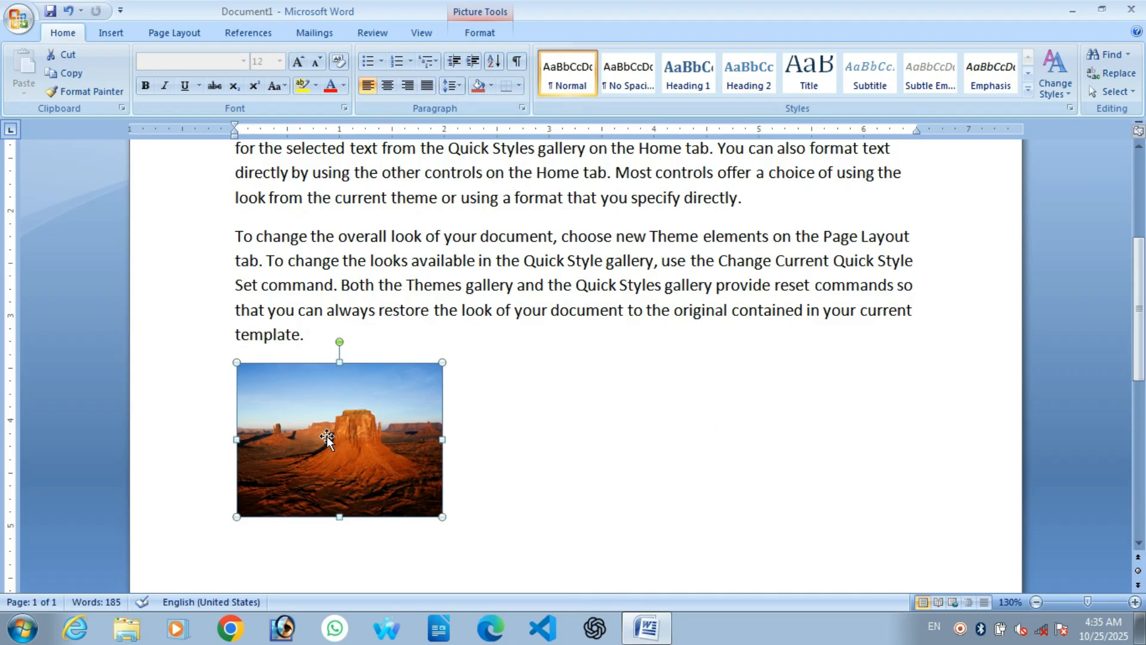
Step: Set the photo's wrapping to In Front of Text and drag it up beside the text
{"action": "left_click", "coordinate": [484, 33]}
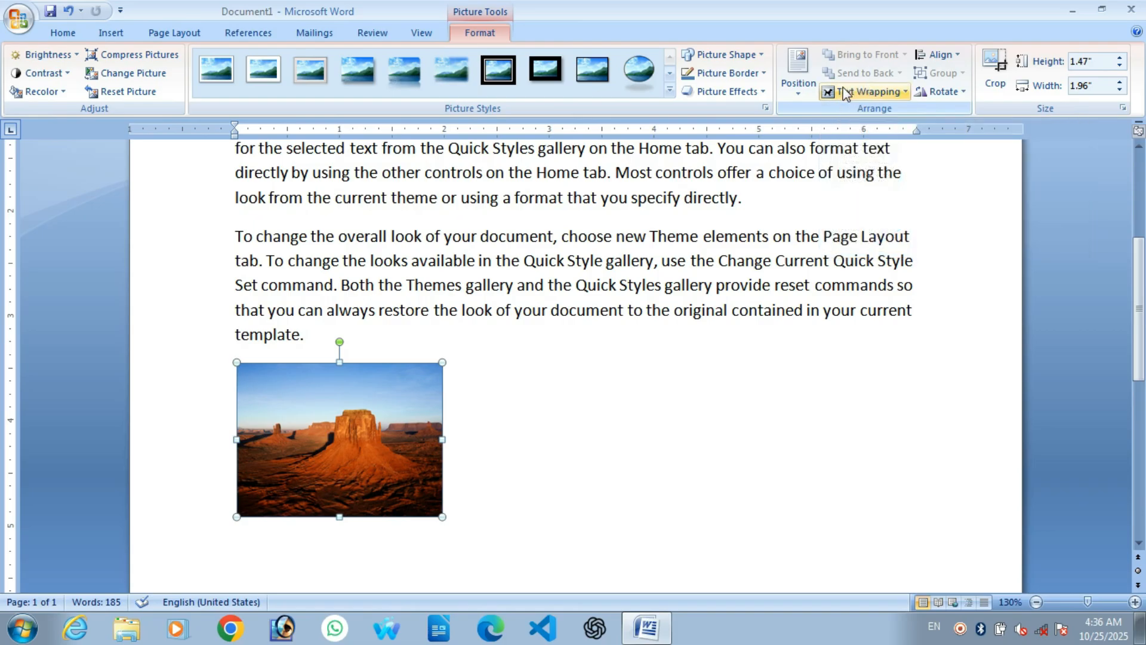
{"action": "left_click", "coordinate": [868, 91]}
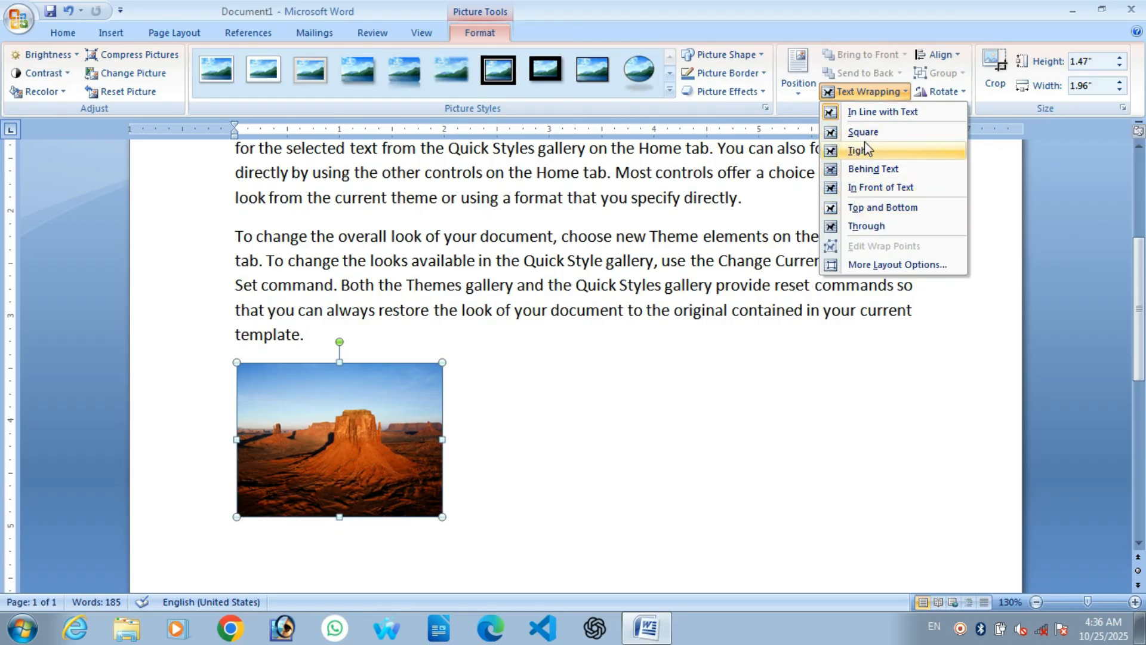
{"action": "left_click", "coordinate": [875, 188]}
{"action": "left_click_drag", "start_coordinate": [352, 455], "coordinate": [787, 351]}
{"action": "scroll", "coordinate": [811, 420], "scroll_direction": "up", "scroll_amount": 3}
{"action": "scroll", "coordinate": [811, 420], "scroll_direction": "down", "scroll_amount": 3}
{"action": "scroll", "coordinate": [777, 450], "scroll_direction": "up", "scroll_amount": 3}
{"action": "left_click_drag", "start_coordinate": [784, 518], "coordinate": [818, 288]}
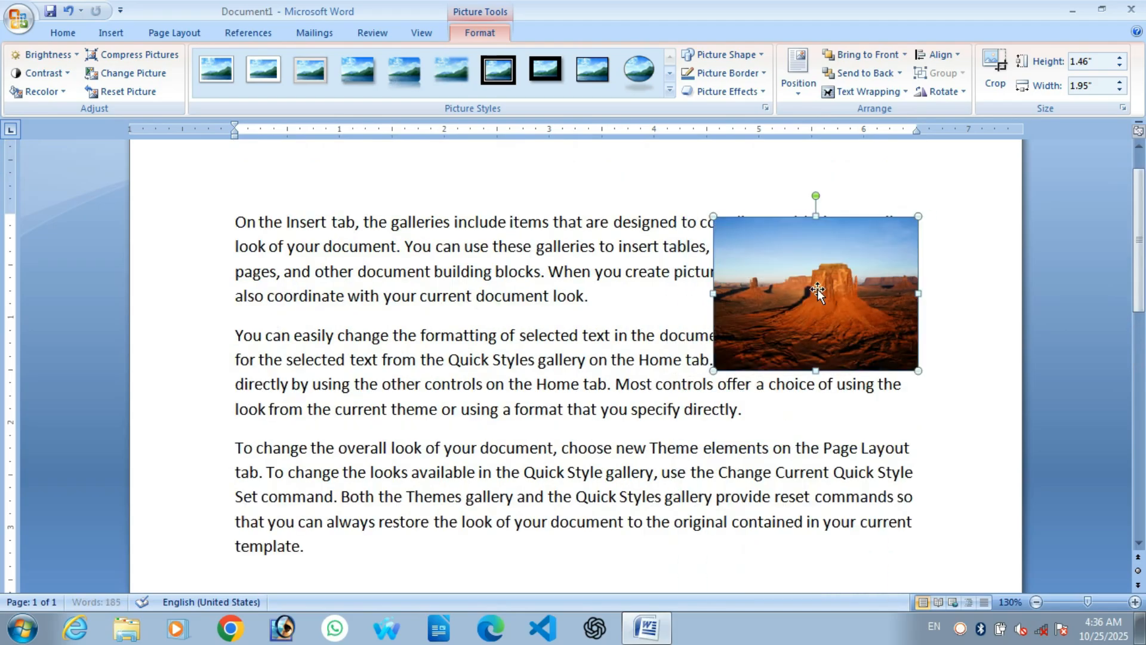
Step: Switch the photo to Tight wrapping and position it beside the first two paragraphs
{"action": "left_click", "coordinate": [860, 92]}
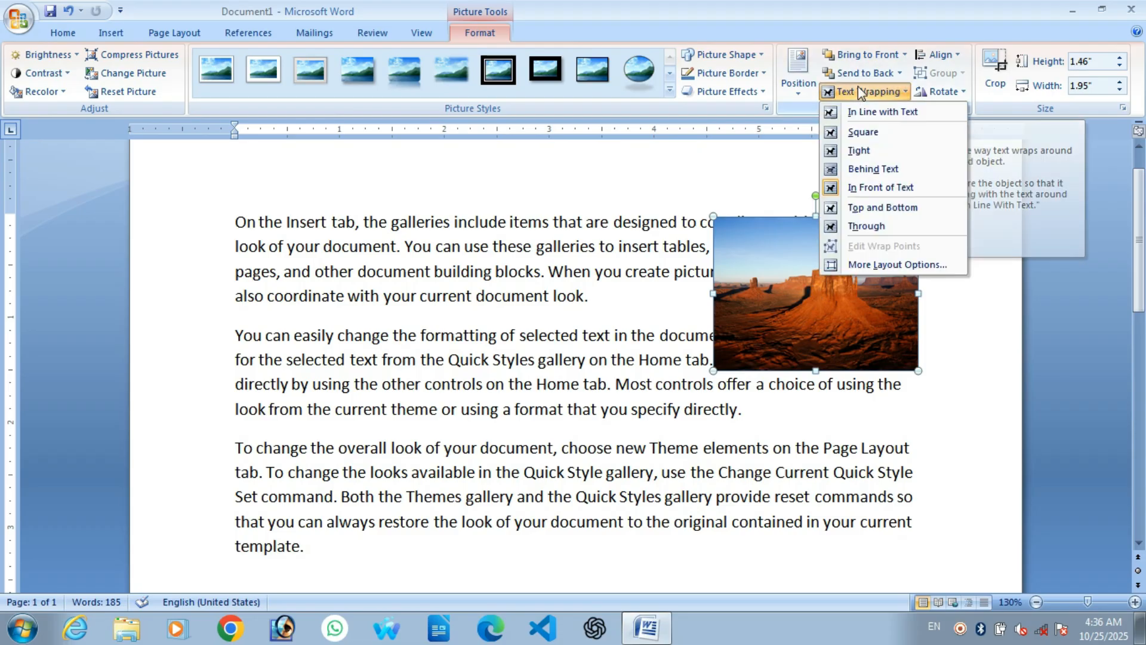
{"action": "left_click", "coordinate": [875, 149]}
{"action": "left_click_drag", "start_coordinate": [831, 294], "coordinate": [831, 331]}
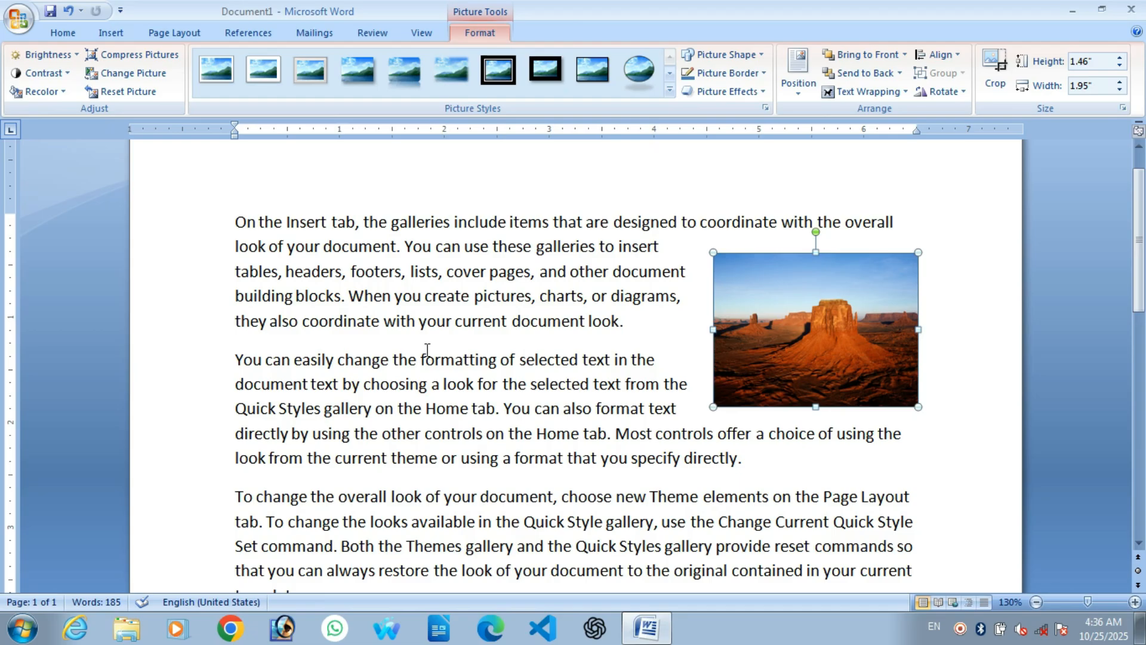
{"action": "scroll", "coordinate": [484, 368], "scroll_direction": "down", "scroll_amount": 2}
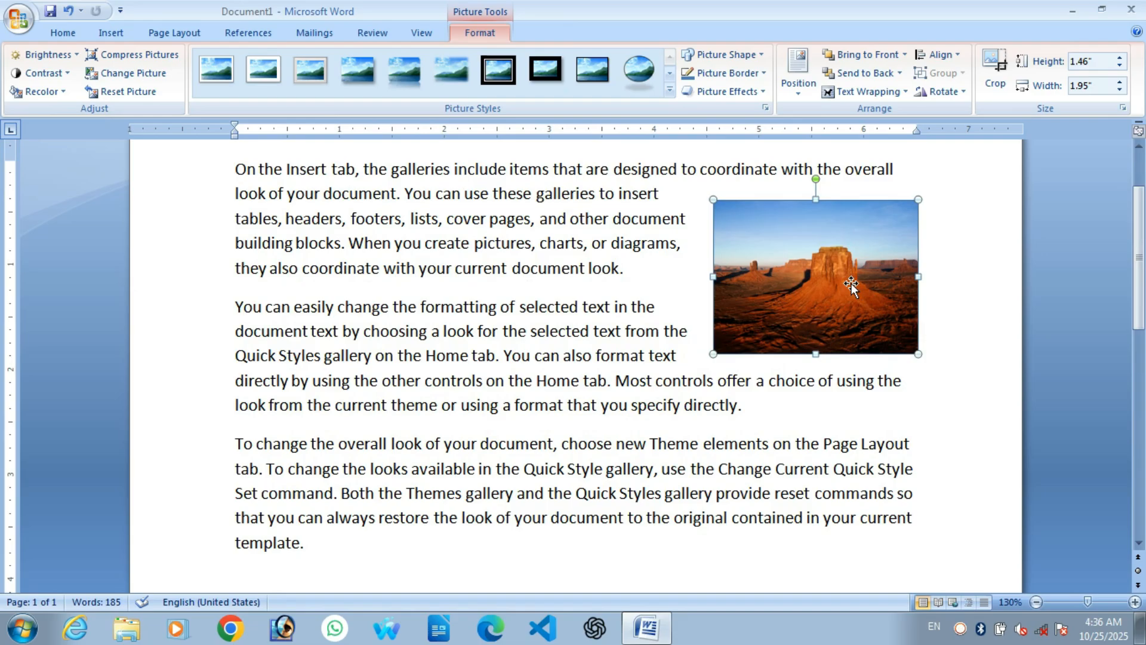
{"action": "scroll", "coordinate": [785, 342], "scroll_direction": "up", "scroll_amount": 2}
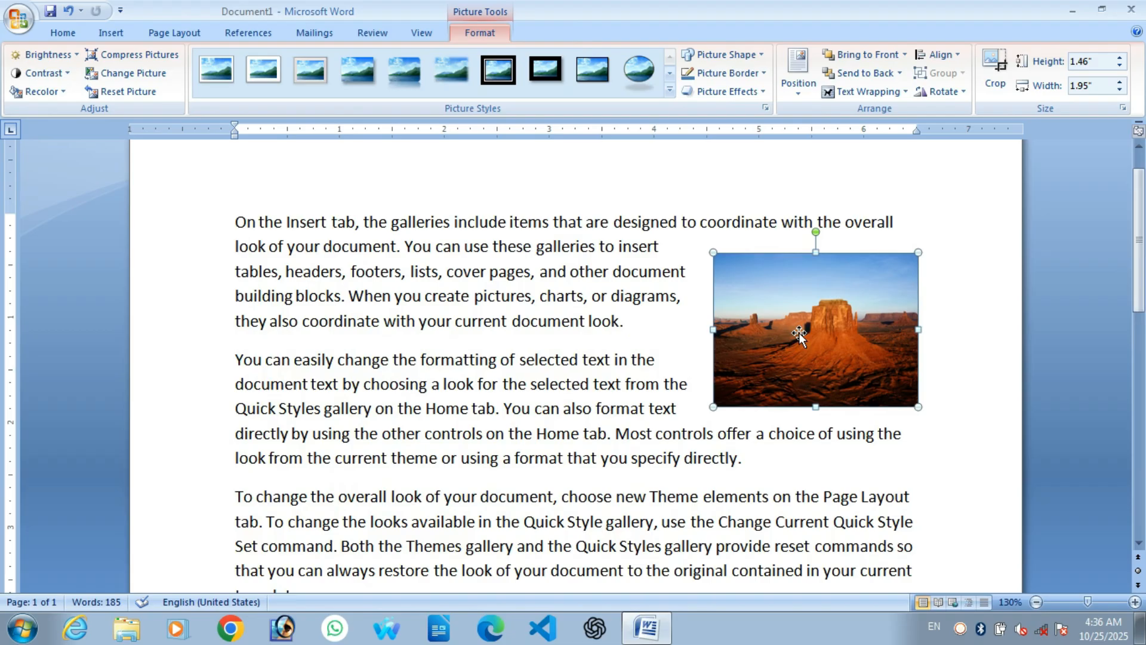
Step: Start a caption on the photo reading 'Desert', keeping the Figure label
{"action": "right_click", "coordinate": [799, 335]}
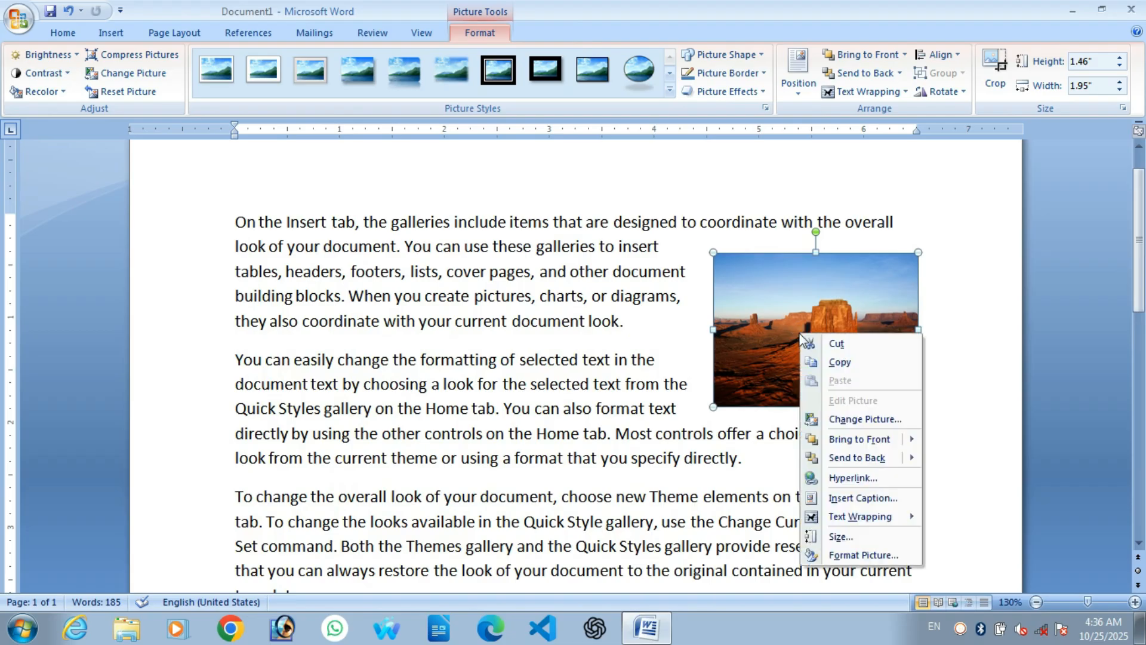
{"action": "mouse_move", "coordinate": [856, 517]}
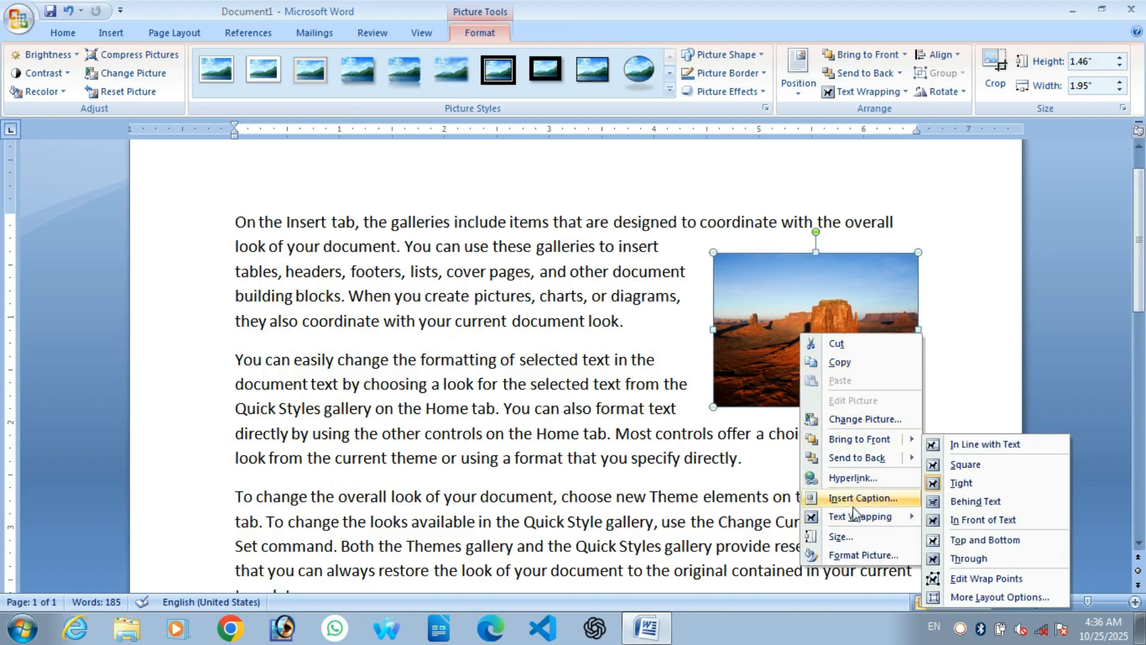
{"action": "left_click", "coordinate": [870, 496]}
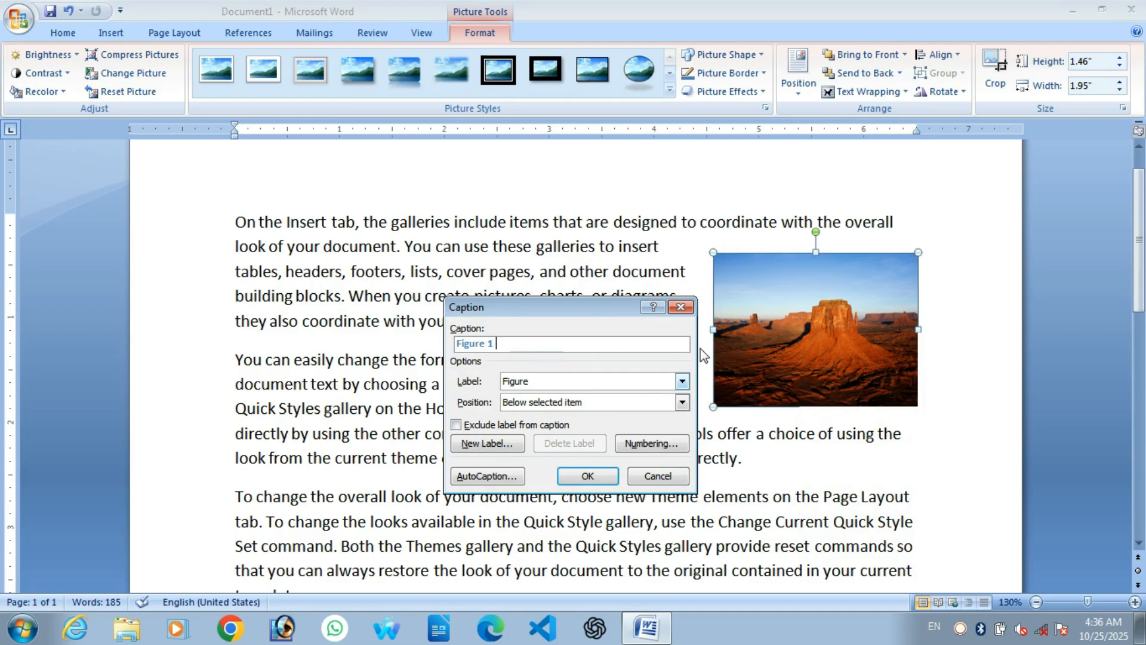
{"action": "type", "text": "Desert"}
{"action": "left_click", "coordinate": [548, 382]}
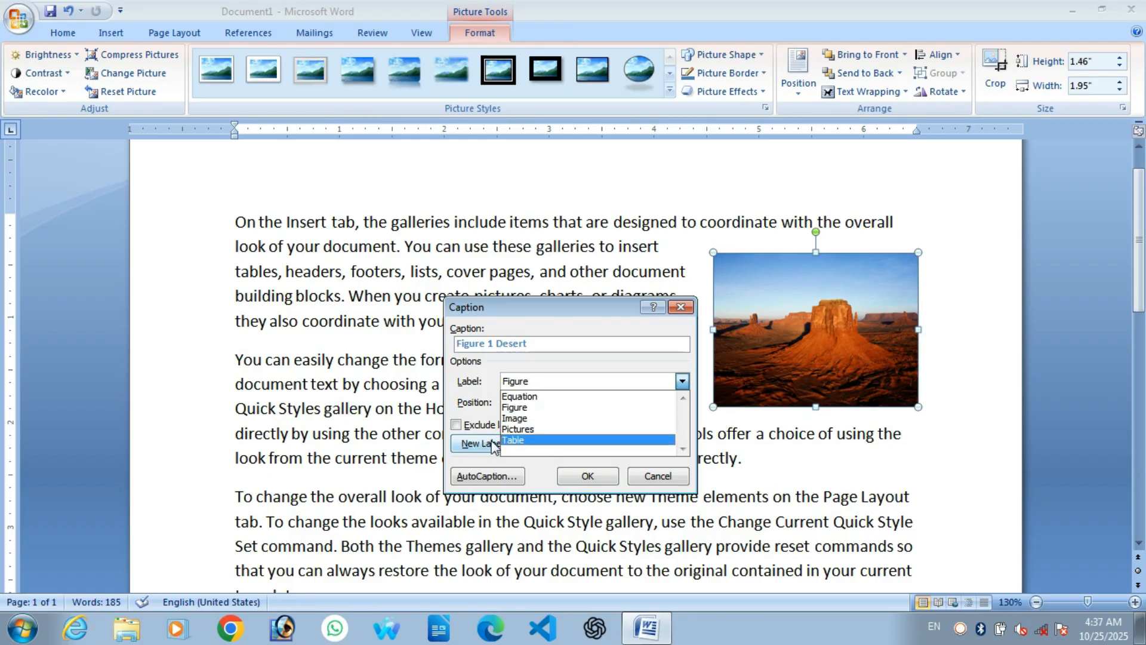
{"action": "left_click", "coordinate": [491, 461]}
{"action": "left_click", "coordinate": [483, 445]}
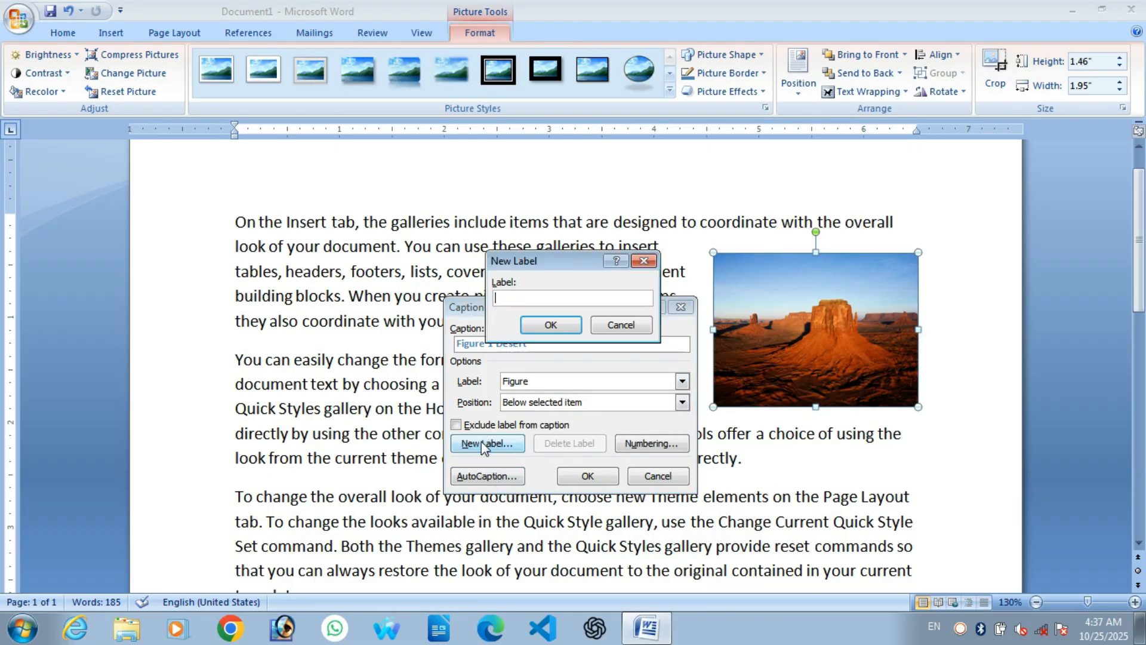
{"action": "left_click", "coordinate": [643, 260]}
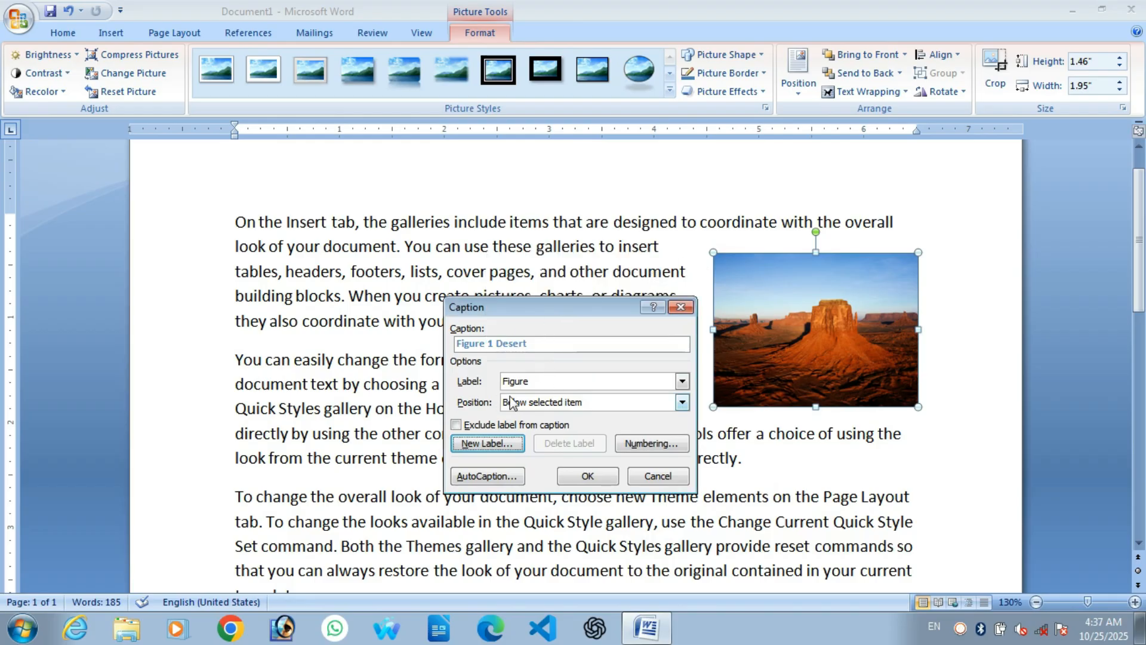
Step: Set the caption position to Below selected item and confirm it
{"action": "left_click", "coordinate": [543, 403]}
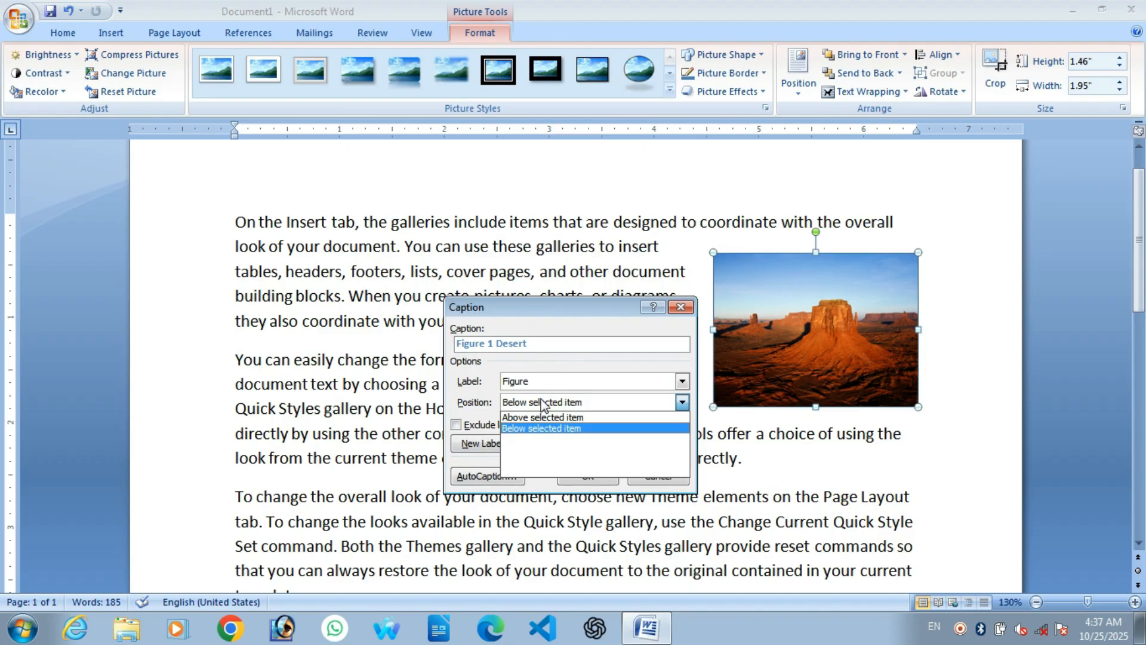
{"action": "left_click", "coordinate": [518, 429]}
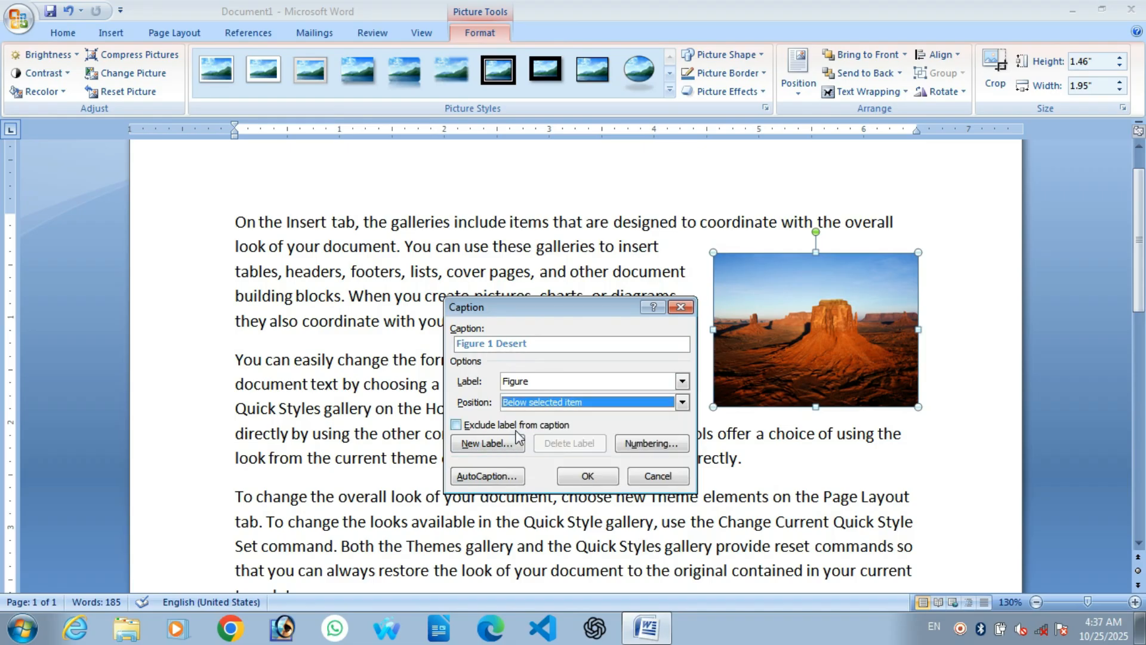
{"action": "left_click", "coordinate": [587, 478]}
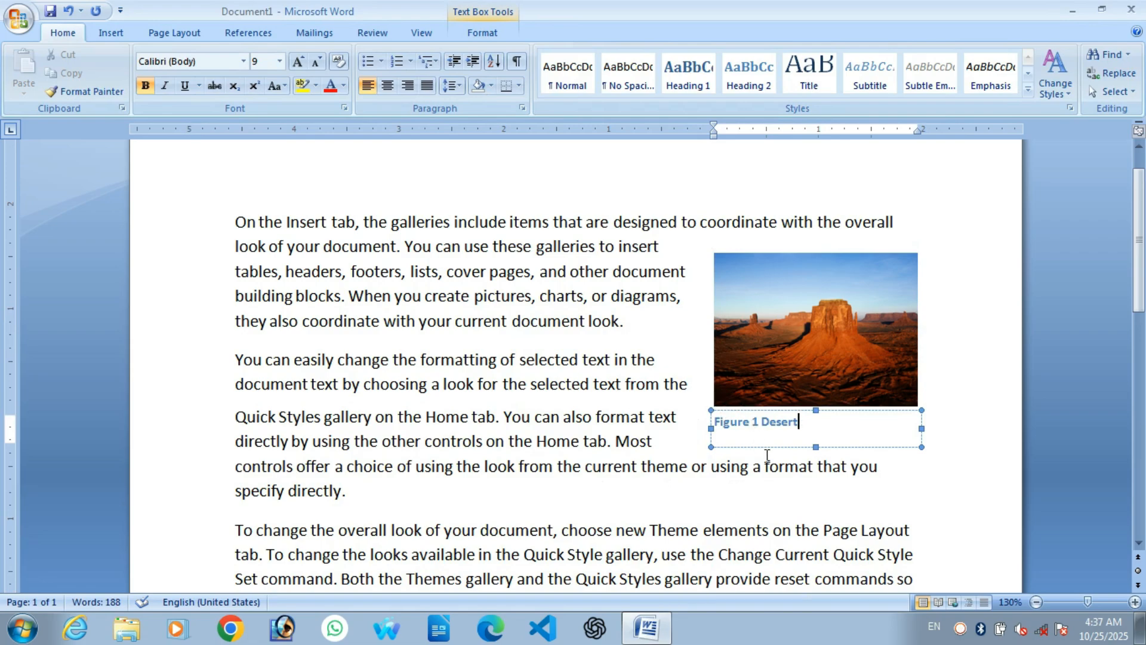
{"action": "left_click", "coordinate": [691, 498]}
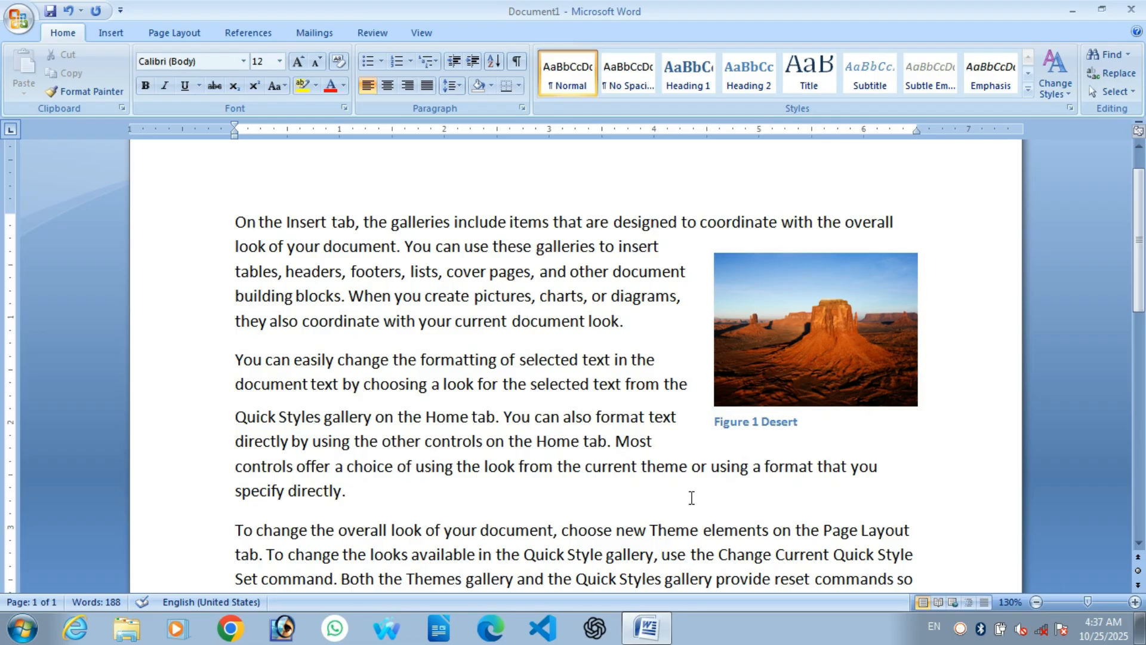
Step: Bring up the Insert tab's commands
{"action": "scroll", "coordinate": [749, 427], "scroll_direction": "down", "scroll_amount": 3}
{"action": "scroll", "coordinate": [752, 424], "scroll_direction": "up", "scroll_amount": 3}
{"action": "scroll", "coordinate": [753, 426], "scroll_direction": "down", "scroll_amount": 2}
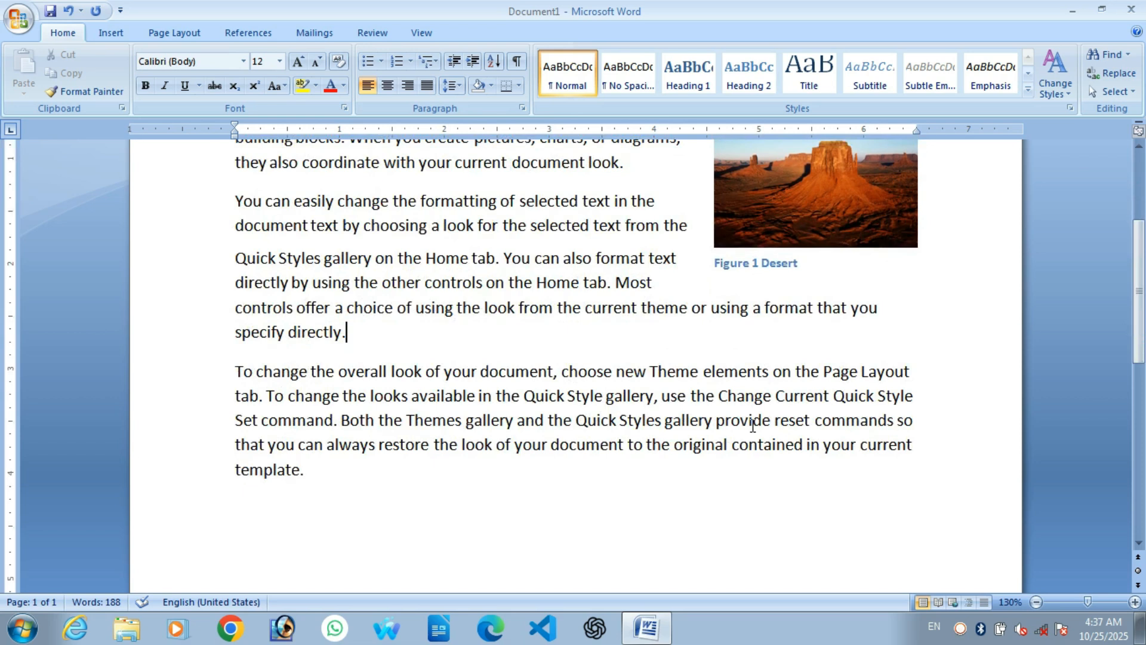
{"action": "scroll", "coordinate": [752, 427], "scroll_direction": "down", "scroll_amount": 2}
{"action": "scroll", "coordinate": [747, 442], "scroll_direction": "up", "scroll_amount": 1}
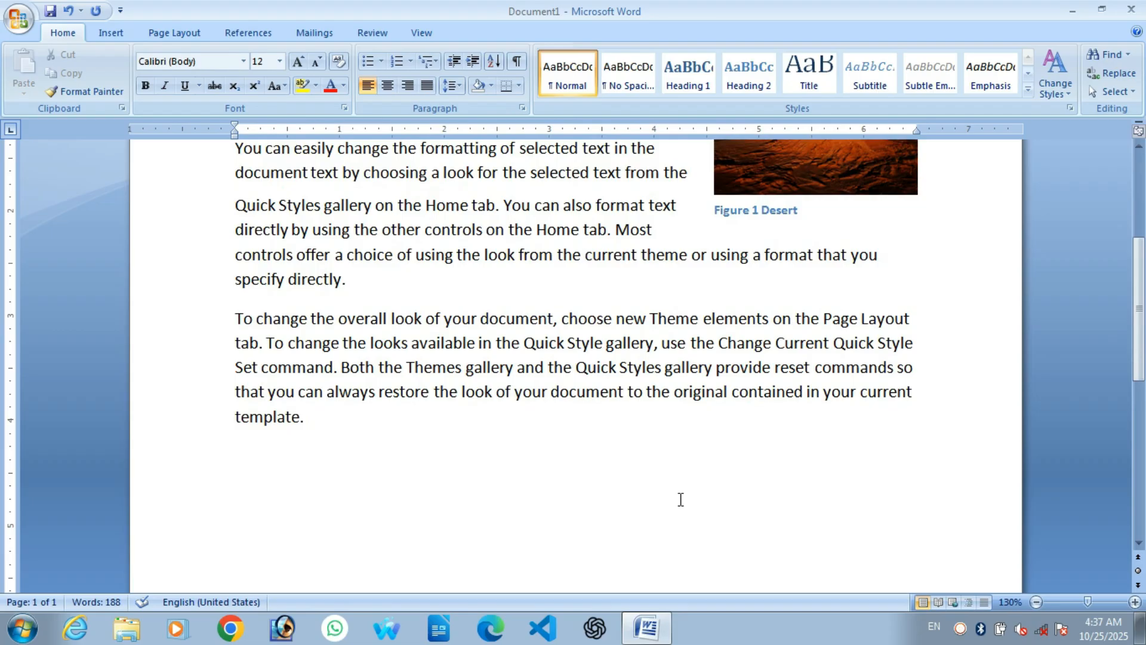
{"action": "scroll", "coordinate": [680, 499], "scroll_direction": "down", "scroll_amount": 1}
{"action": "scroll", "coordinate": [680, 500], "scroll_direction": "up", "scroll_amount": 4}
{"action": "left_click", "coordinate": [325, 413]}
{"action": "left_click", "coordinate": [111, 33]}
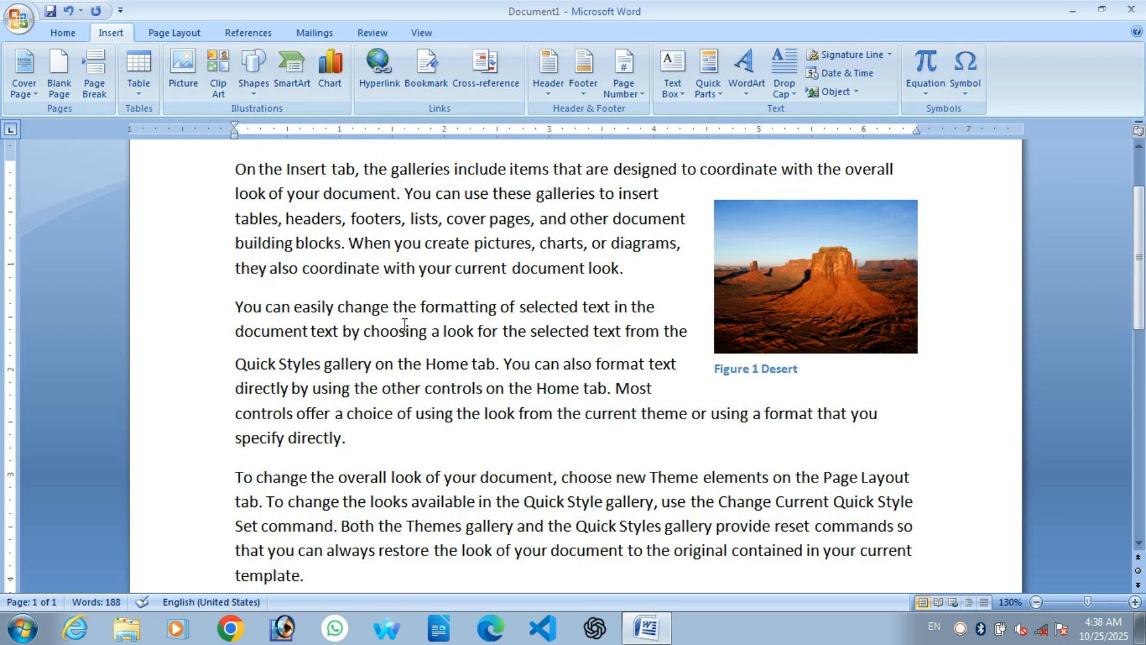
Step: Put the insertion point on the empty line after the last paragraph
{"action": "scroll", "coordinate": [447, 382], "scroll_direction": "down", "scroll_amount": 3}
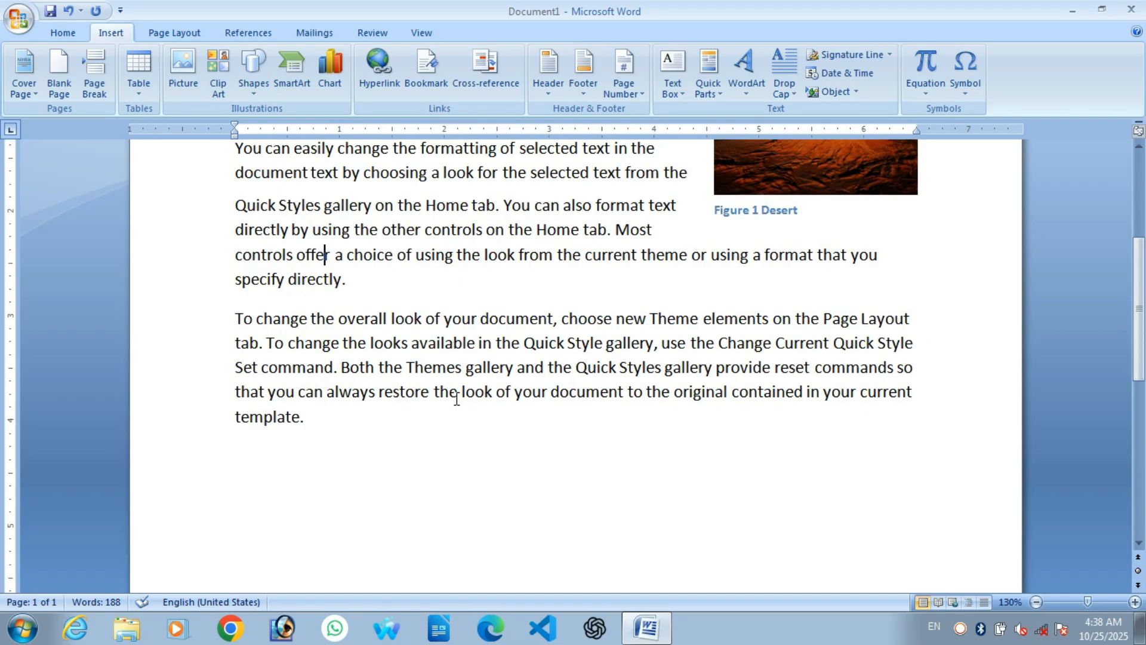
{"action": "scroll", "coordinate": [458, 400], "scroll_direction": "down", "scroll_amount": 2}
{"action": "scroll", "coordinate": [460, 404], "scroll_direction": "up", "scroll_amount": 3}
{"action": "scroll", "coordinate": [384, 448], "scroll_direction": "down", "scroll_amount": 1}
{"action": "left_click", "coordinate": [384, 448]}
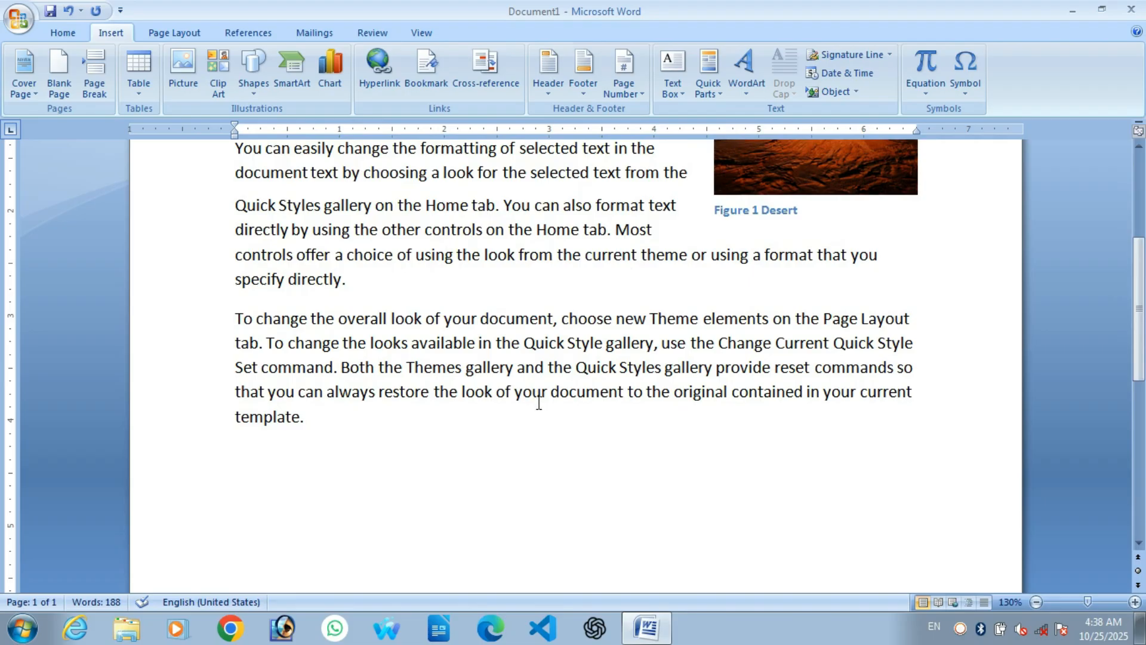
{"action": "scroll", "coordinate": [541, 411], "scroll_direction": "down", "scroll_amount": 2}
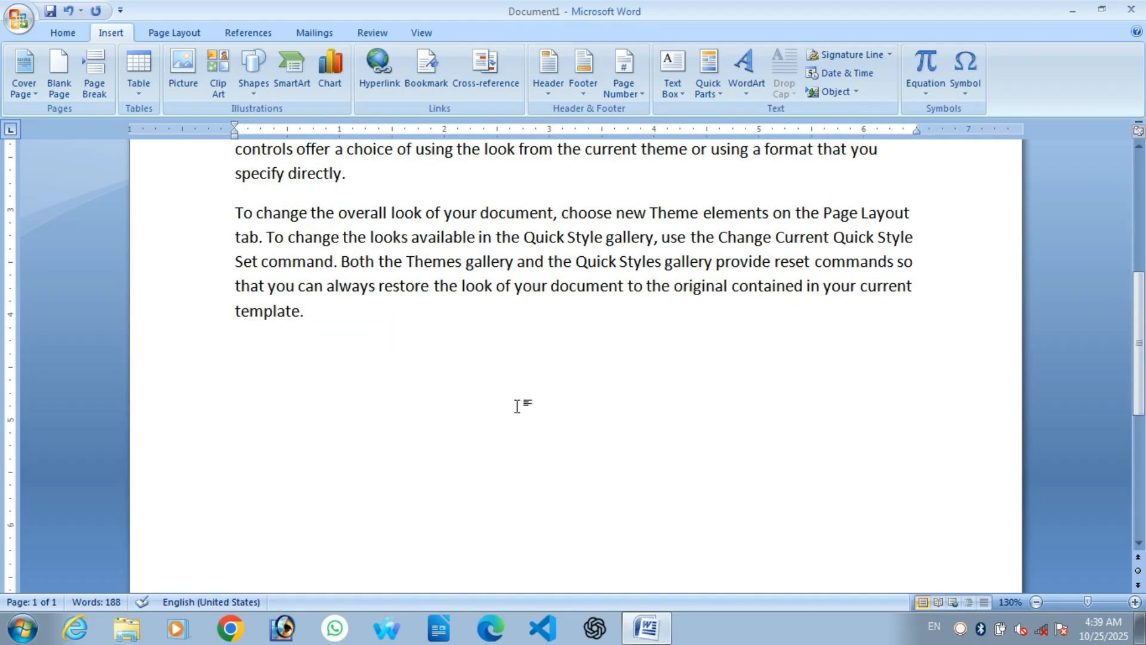
{"action": "scroll", "coordinate": [520, 406], "scroll_direction": "up", "scroll_amount": 1}
Step: Search Clip Art for 'computer' instead of the old term 'flower'
{"action": "left_click", "coordinate": [231, 85]}
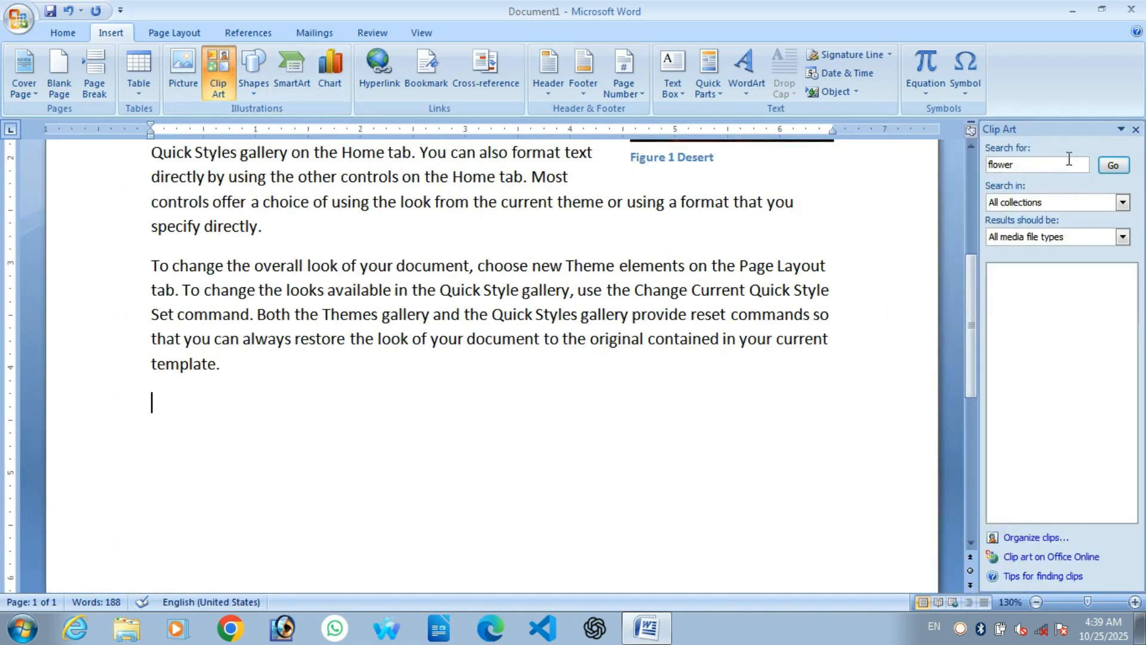
{"action": "left_click", "coordinate": [1031, 170]}
{"action": "key", "text": "BackSpace"}
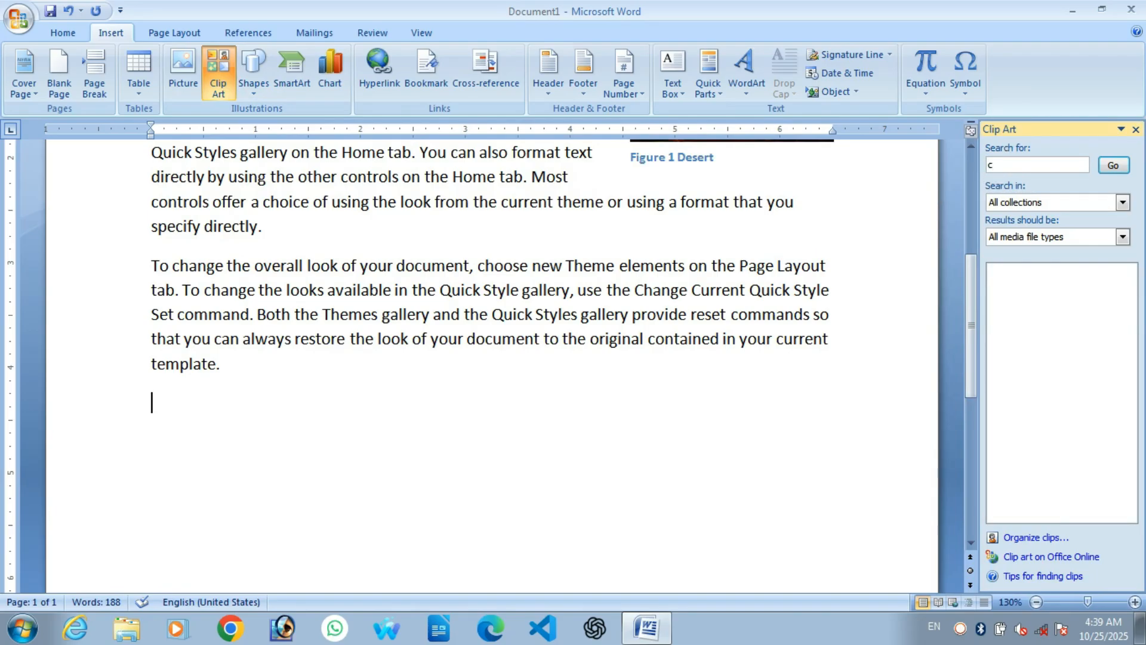
{"action": "type", "text": "computer"}
{"action": "key", "text": "Return"}
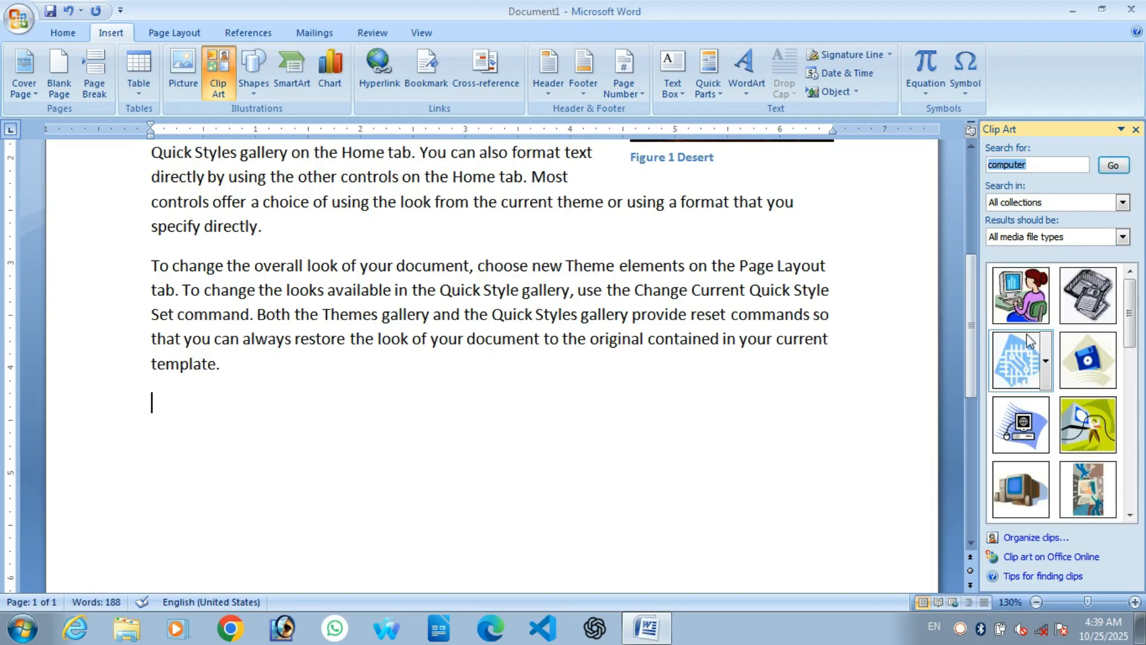
Step: Insert the woman-at-computer clip art from the search results
{"action": "mouse_move", "coordinate": [1130, 325]}
{"action": "left_mouse_down"}
{"action": "mouse_move", "coordinate": [1140, 349]}
{"action": "mouse_move", "coordinate": [1138, 318]}
{"action": "left_mouse_up"}
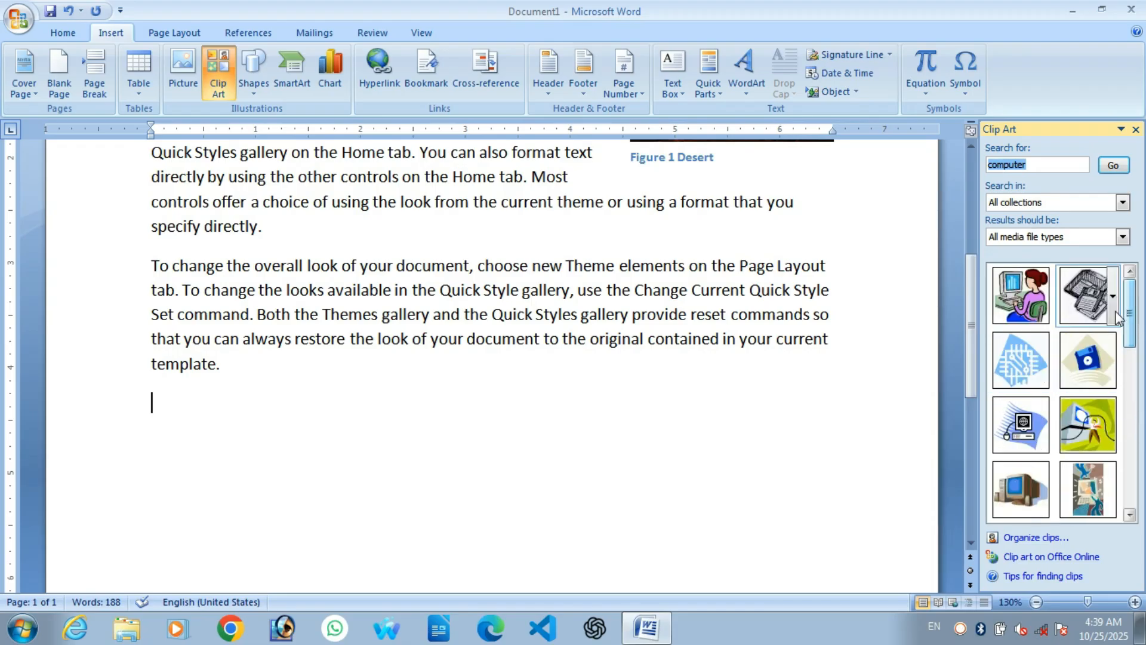
{"action": "left_click", "coordinate": [1018, 293]}
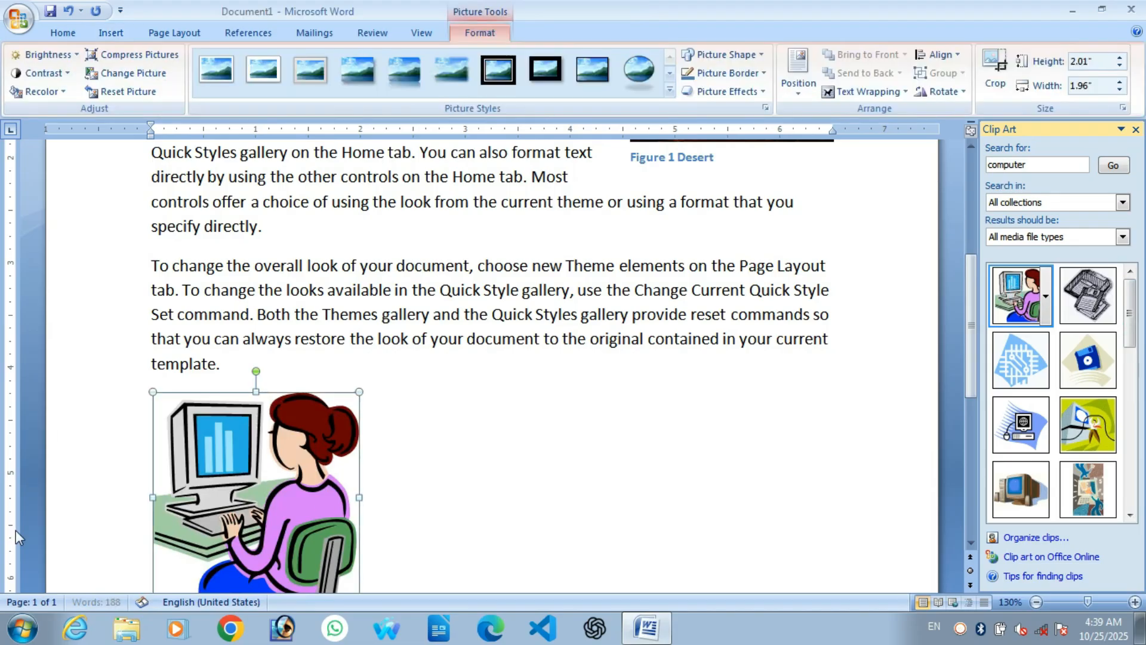
{"action": "scroll", "coordinate": [323, 504], "scroll_direction": "down", "scroll_amount": 3}
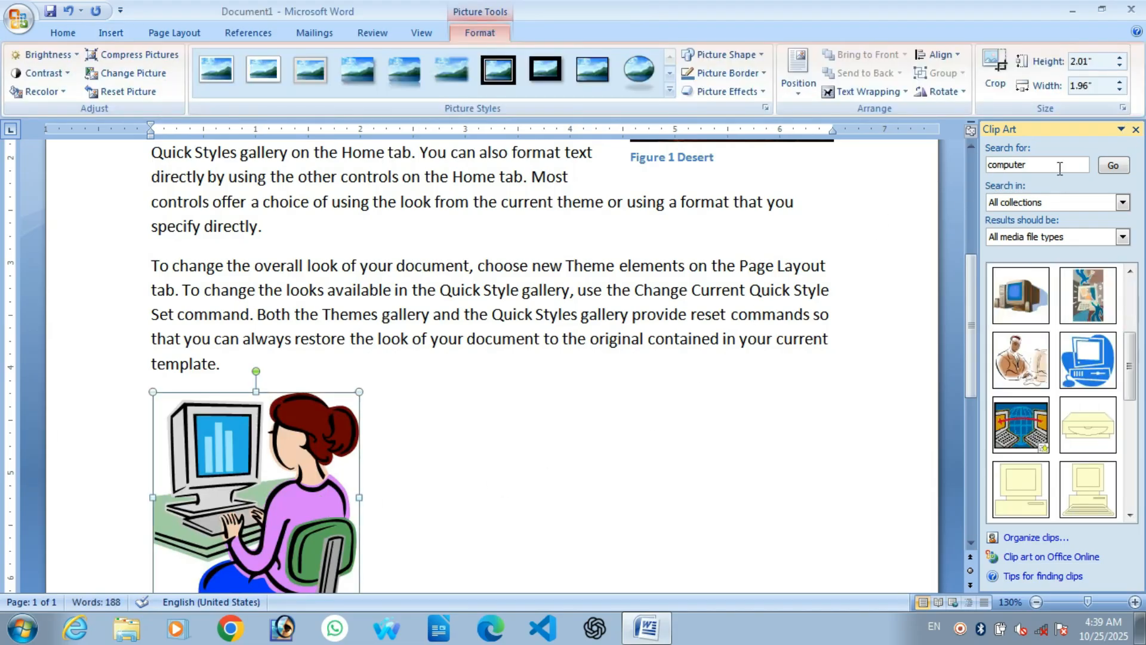
{"action": "left_click", "coordinate": [1050, 165]}
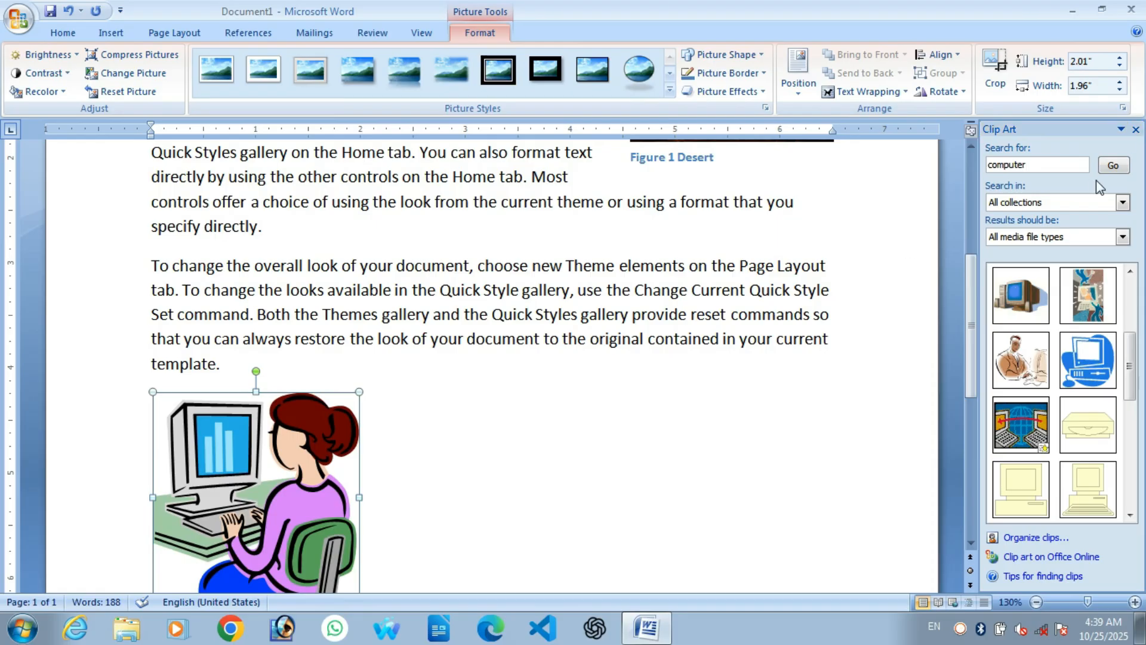
Step: Close the Clip Art pane and change the clip art's text wrapping style
{"action": "left_click", "coordinate": [1136, 130]}
{"action": "scroll", "coordinate": [861, 336], "scroll_direction": "up", "scroll_amount": 5}
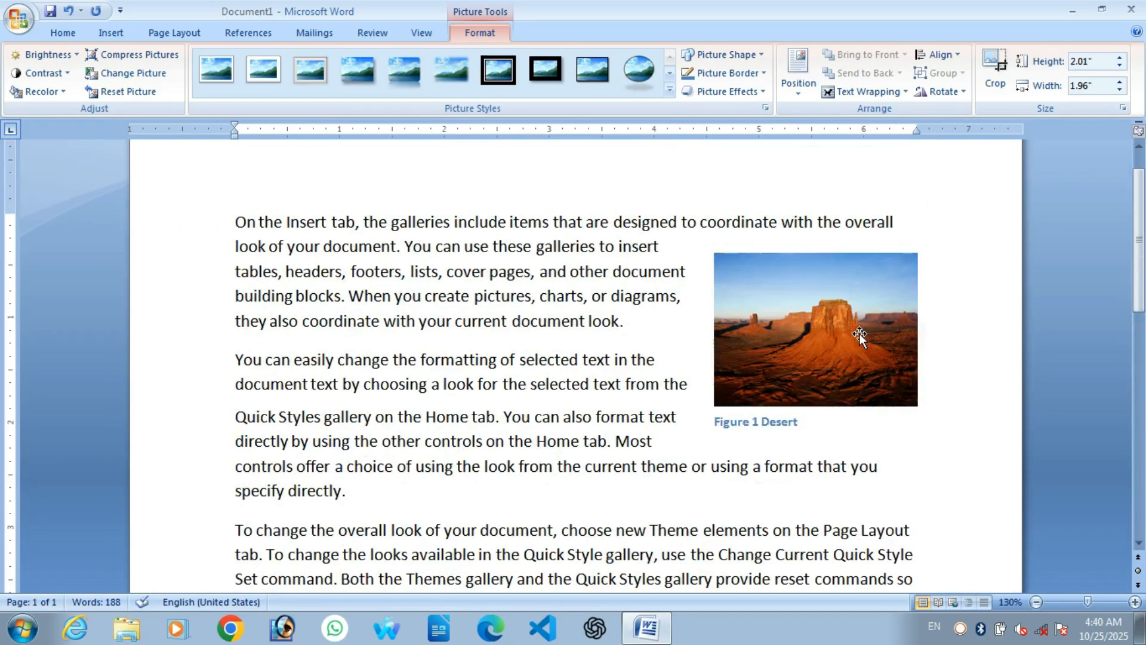
{"action": "scroll", "coordinate": [639, 444], "scroll_direction": "down", "scroll_amount": 7}
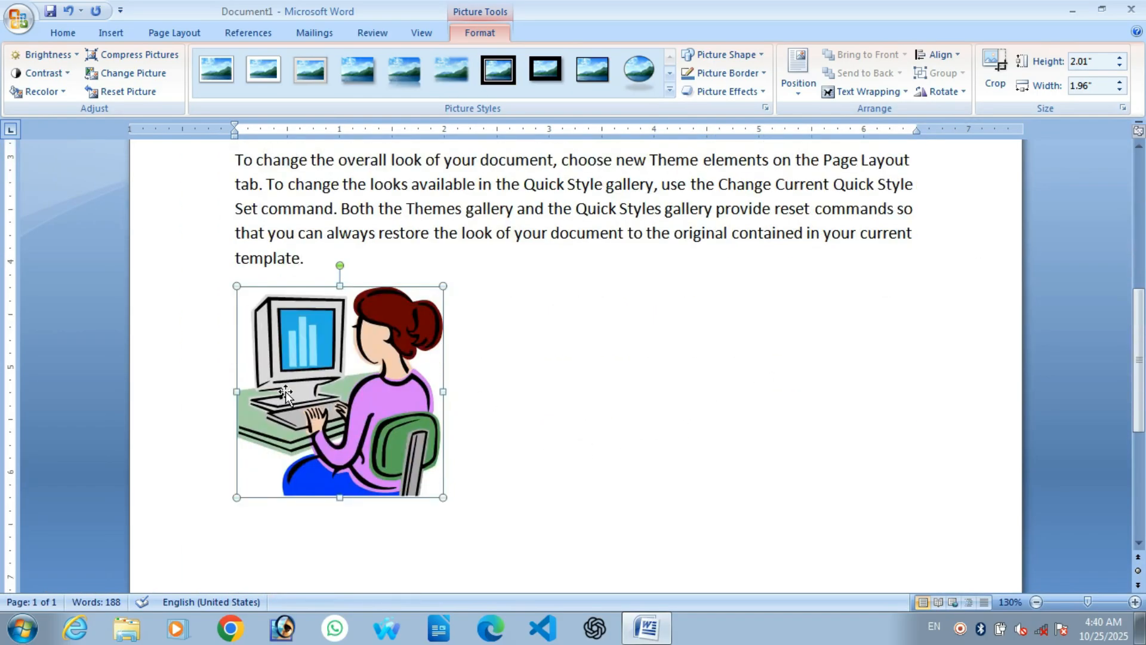
{"action": "scroll", "coordinate": [286, 391], "scroll_direction": "up", "scroll_amount": 1}
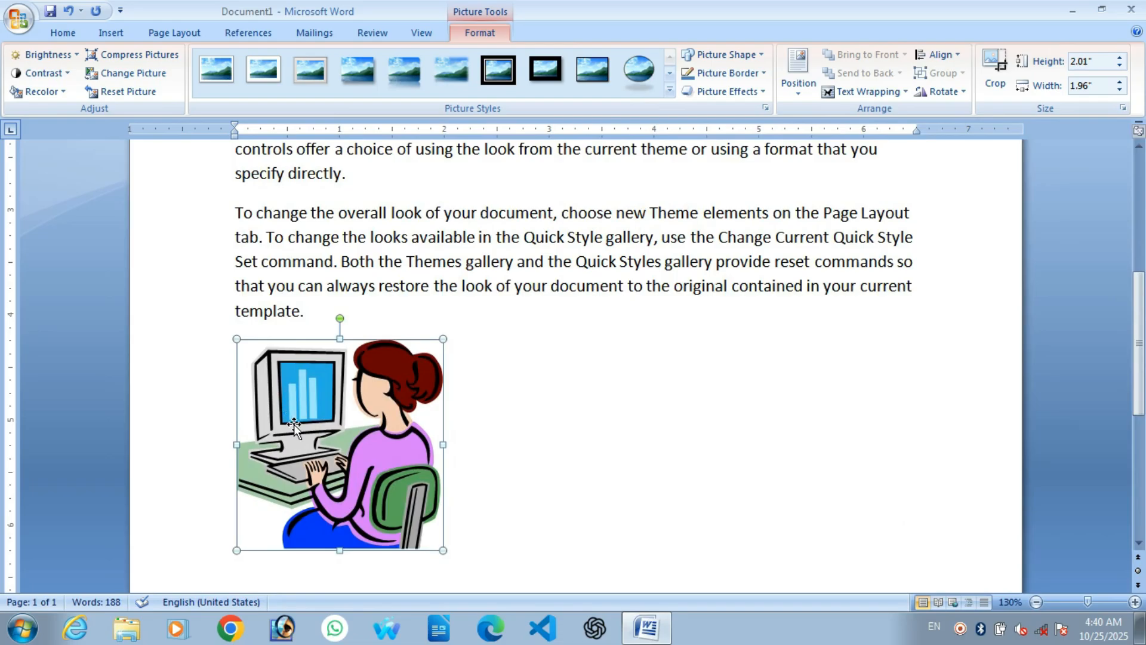
{"action": "left_click", "coordinate": [856, 90]}
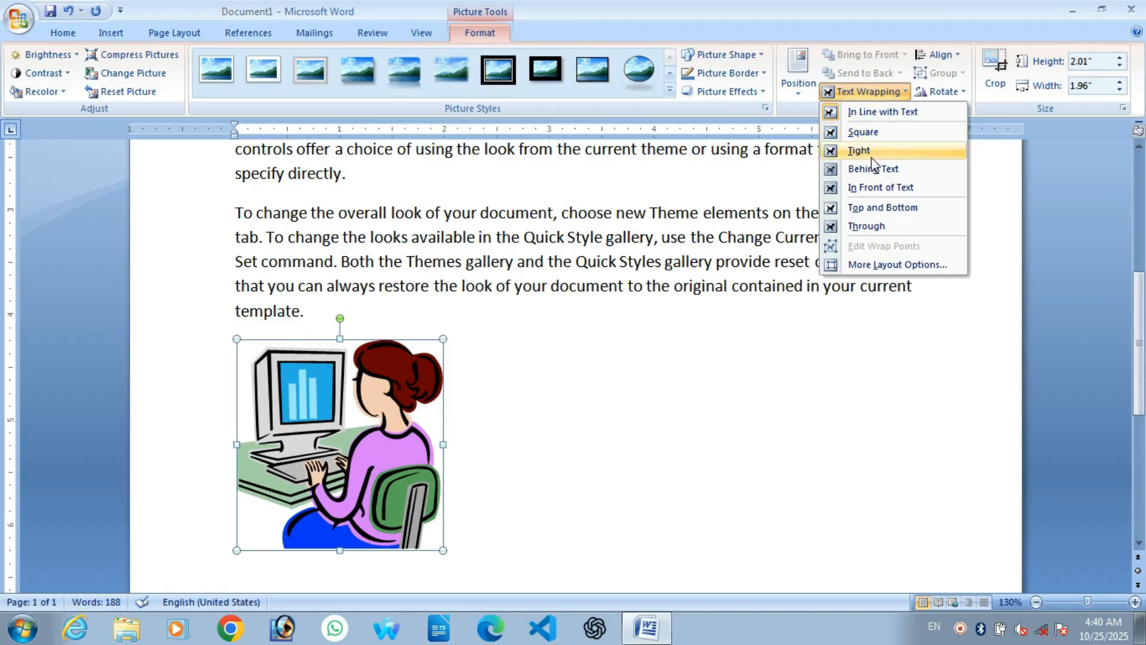
{"action": "left_click", "coordinate": [876, 194]}
Step: Drag the clip art to the right margin below the last paragraph
{"action": "left_click_drag", "start_coordinate": [301, 438], "coordinate": [830, 396]}
{"action": "scroll", "coordinate": [823, 412], "scroll_direction": "up", "scroll_amount": 1}
{"action": "scroll", "coordinate": [818, 423], "scroll_direction": "down", "scroll_amount": 2}
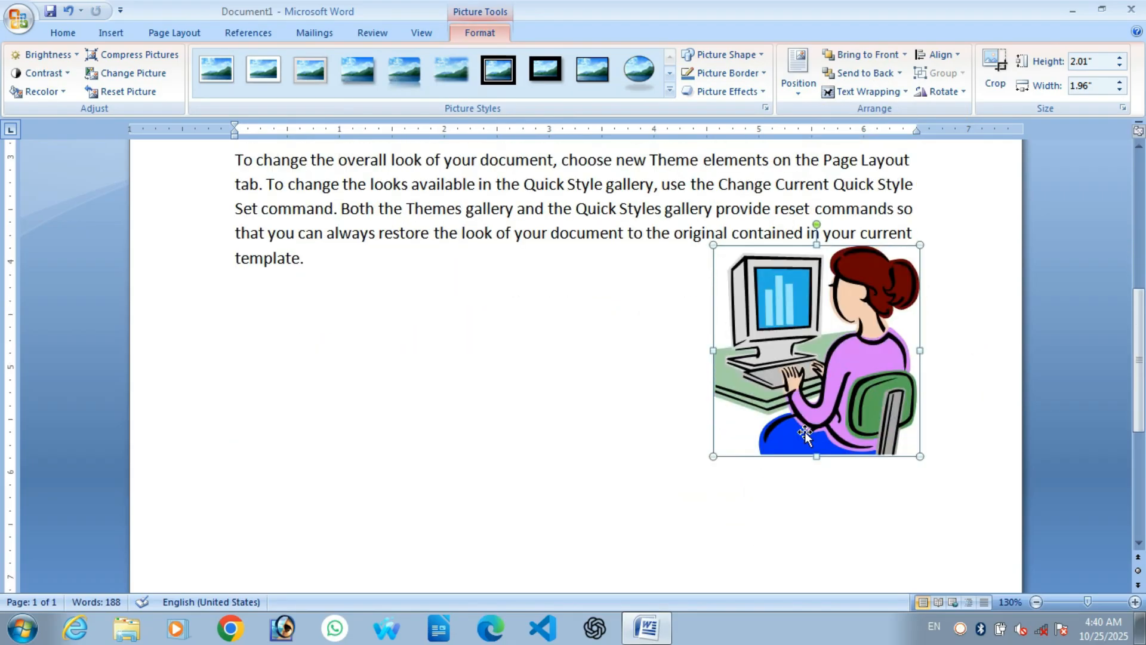
{"action": "scroll", "coordinate": [804, 452], "scroll_direction": "down", "scroll_amount": 1}
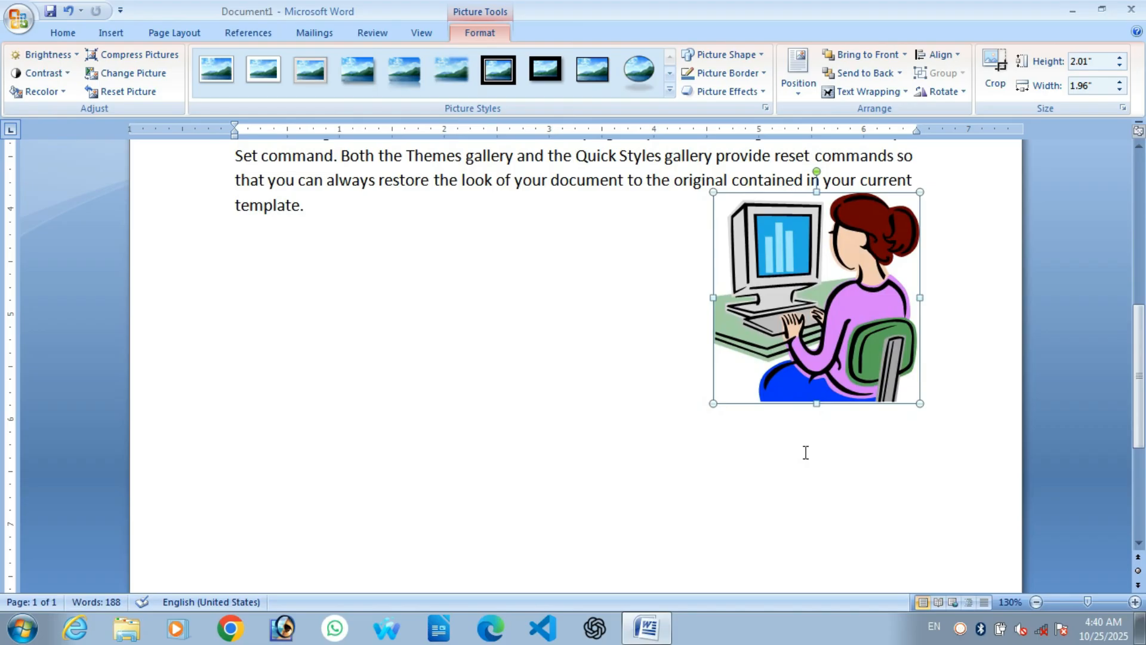
{"action": "scroll", "coordinate": [805, 452], "scroll_direction": "down", "scroll_amount": 2}
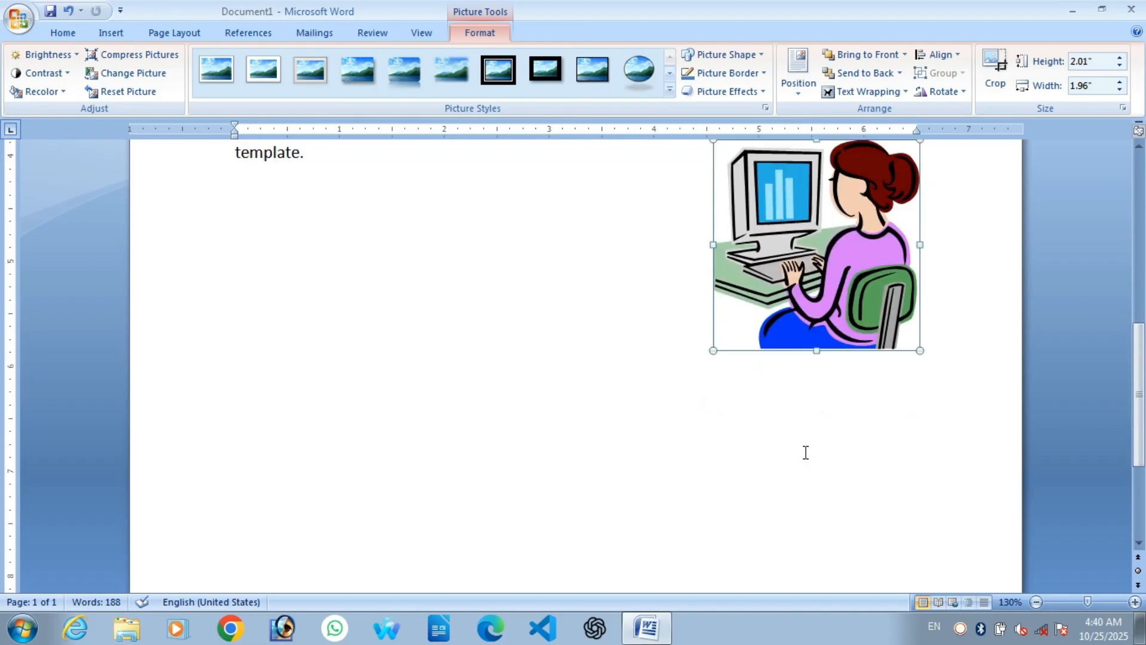
{"action": "left_click", "coordinate": [391, 401]}
Step: Open the Shapes gallery, then dismiss it without choosing a shape
{"action": "left_click", "coordinate": [254, 90]}
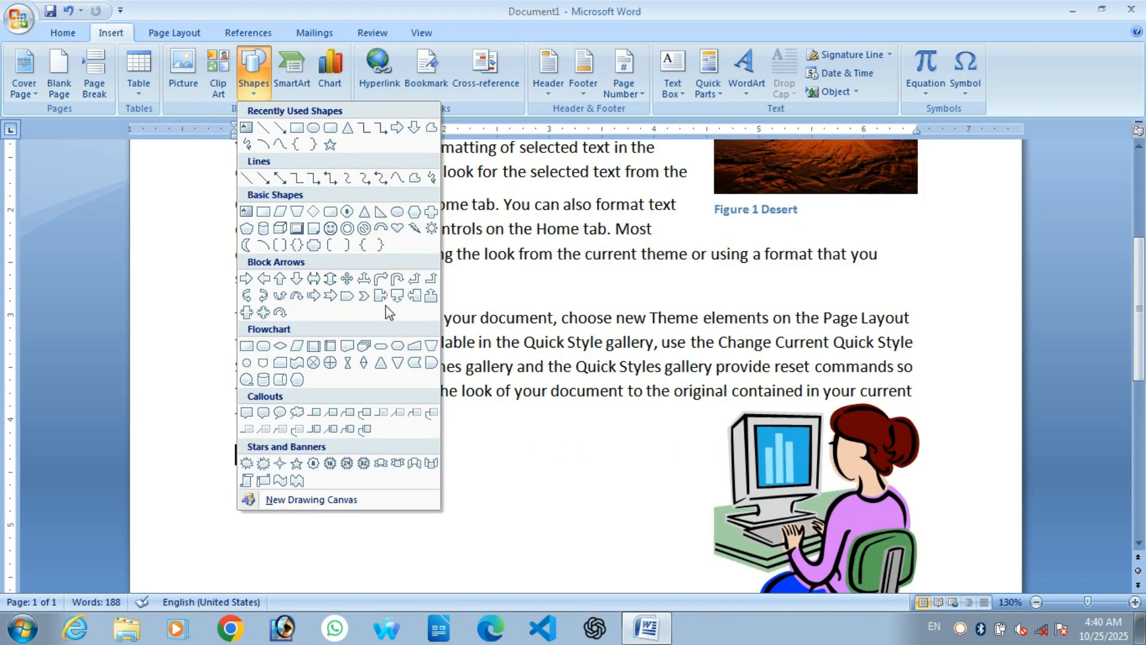
{"action": "left_click", "coordinate": [476, 433]}
{"action": "scroll", "coordinate": [471, 429], "scroll_direction": "down", "scroll_amount": 4}
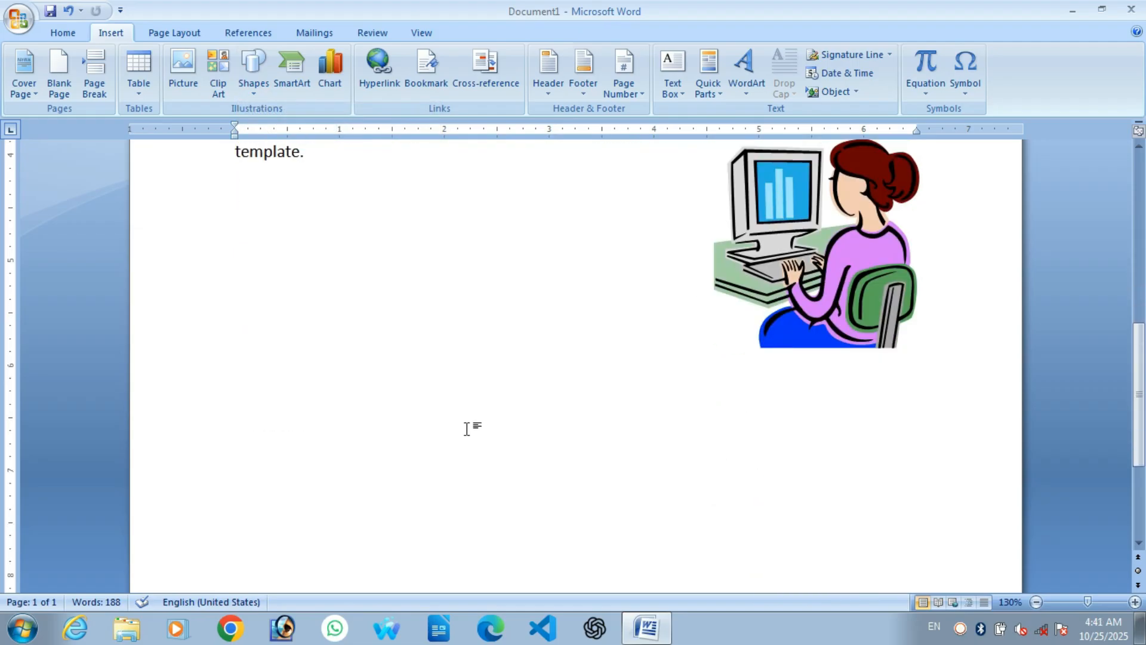
{"action": "scroll", "coordinate": [425, 434], "scroll_direction": "up", "scroll_amount": 1}
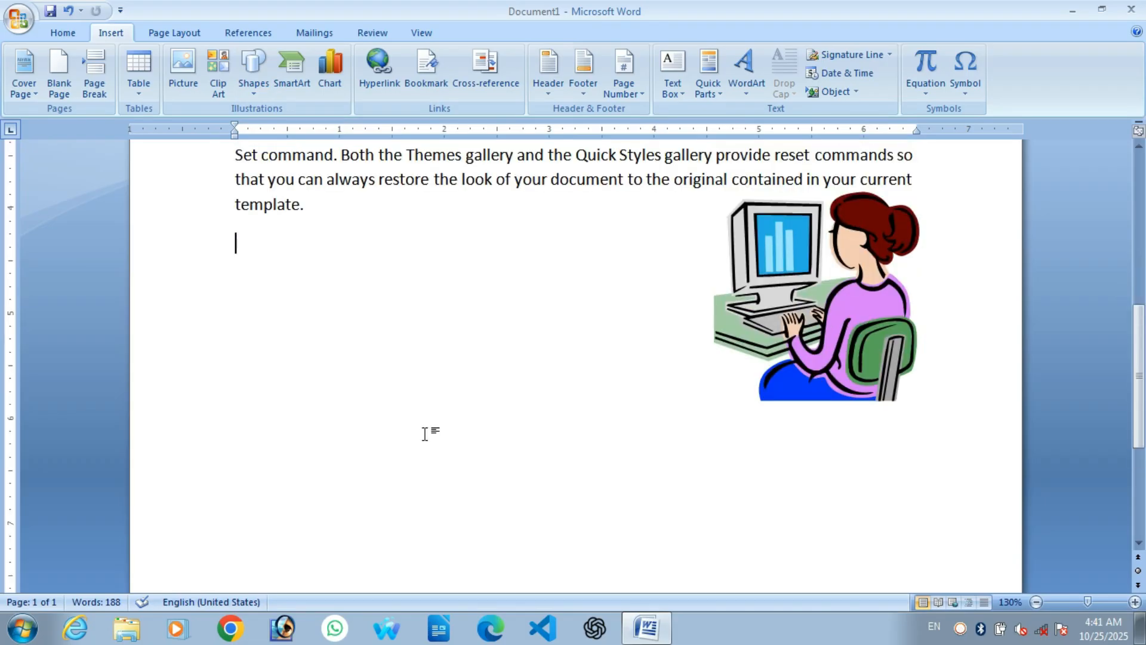
Step: Paste a Computer Memory diagram, undo it, and reopen the Shapes gallery
{"action": "key", "text": "ctrl+v"}
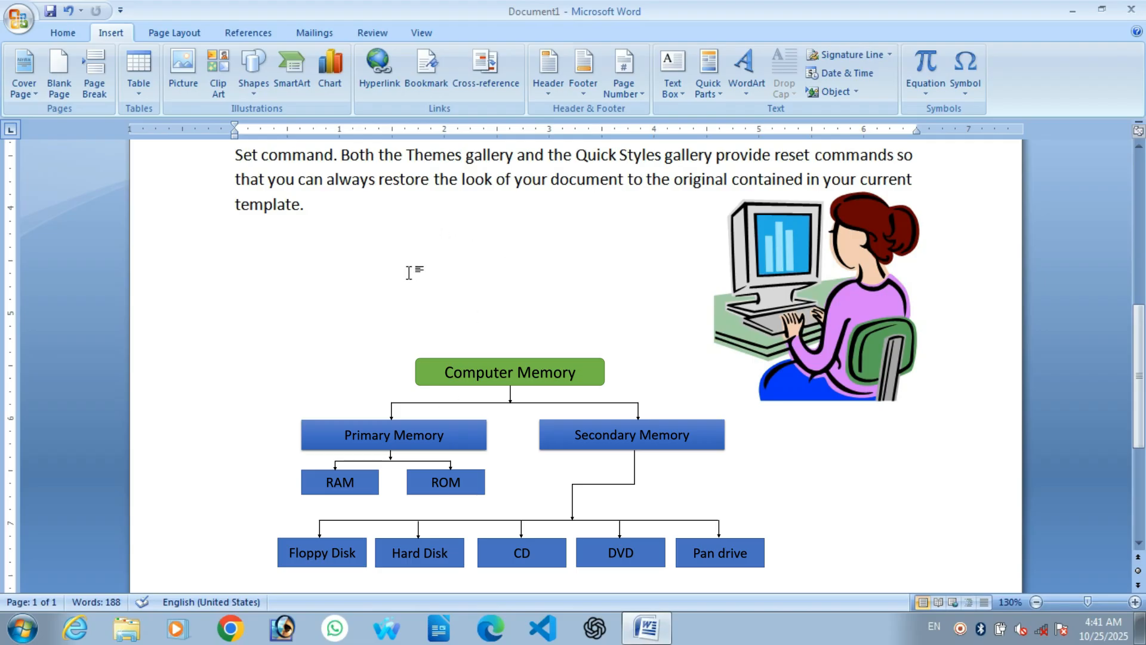
{"action": "key", "text": "ctrl+z"}
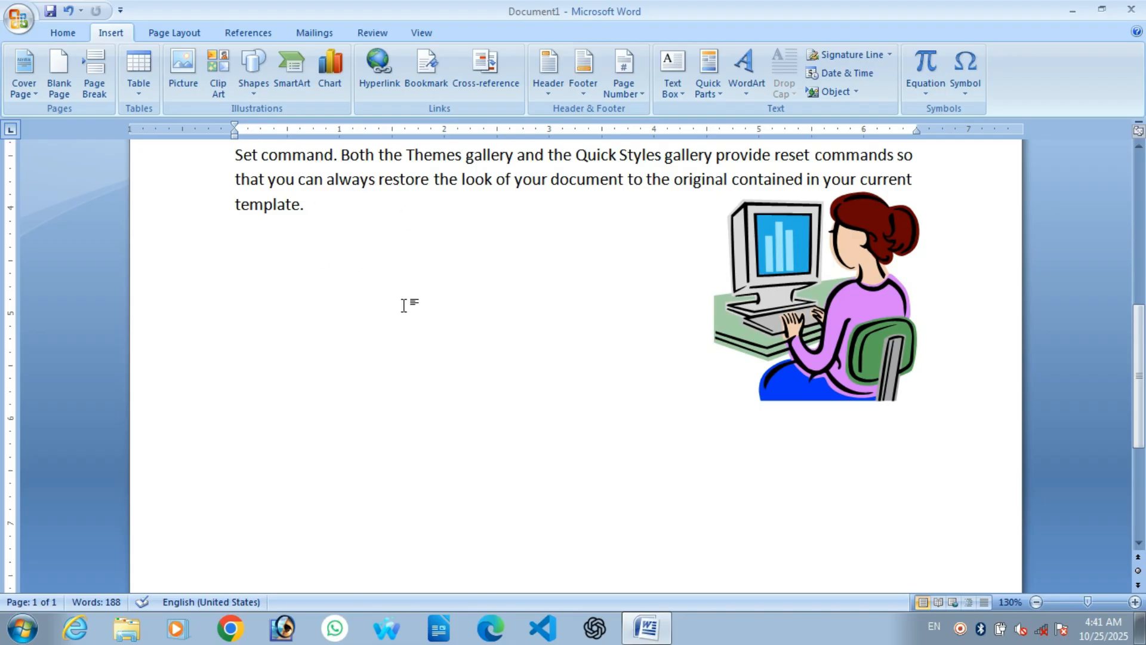
{"action": "scroll", "coordinate": [402, 304], "scroll_direction": "down", "scroll_amount": 2}
{"action": "left_click", "coordinate": [257, 99]}
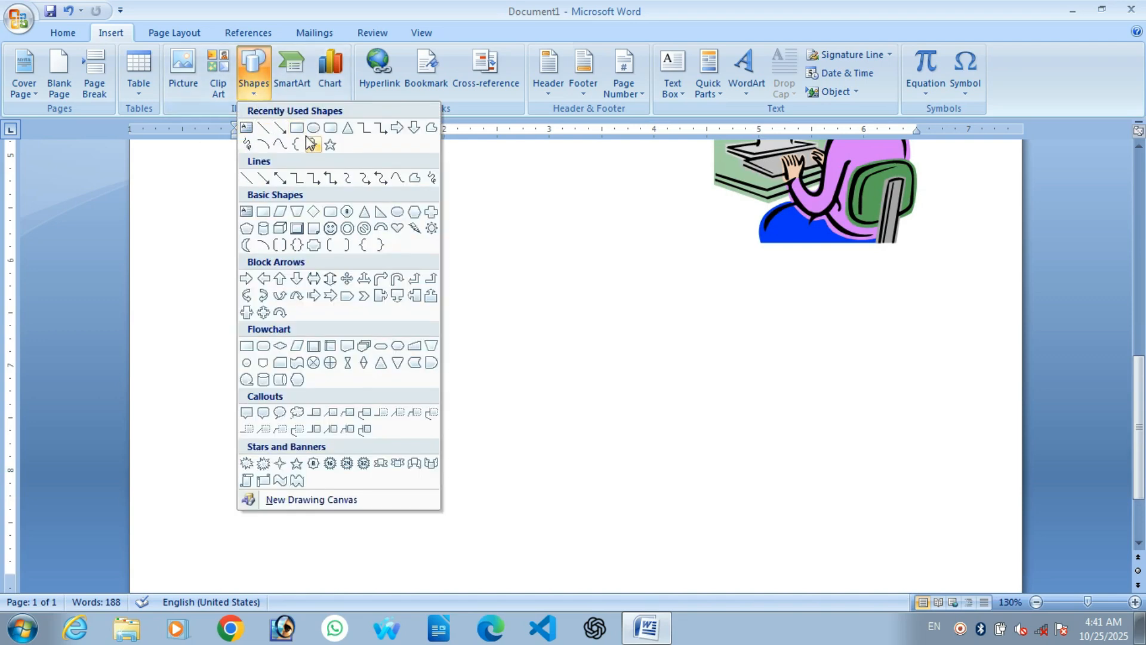
Step: Draw a text box in the empty page area containing 'Computer'
{"action": "left_click", "coordinate": [246, 132]}
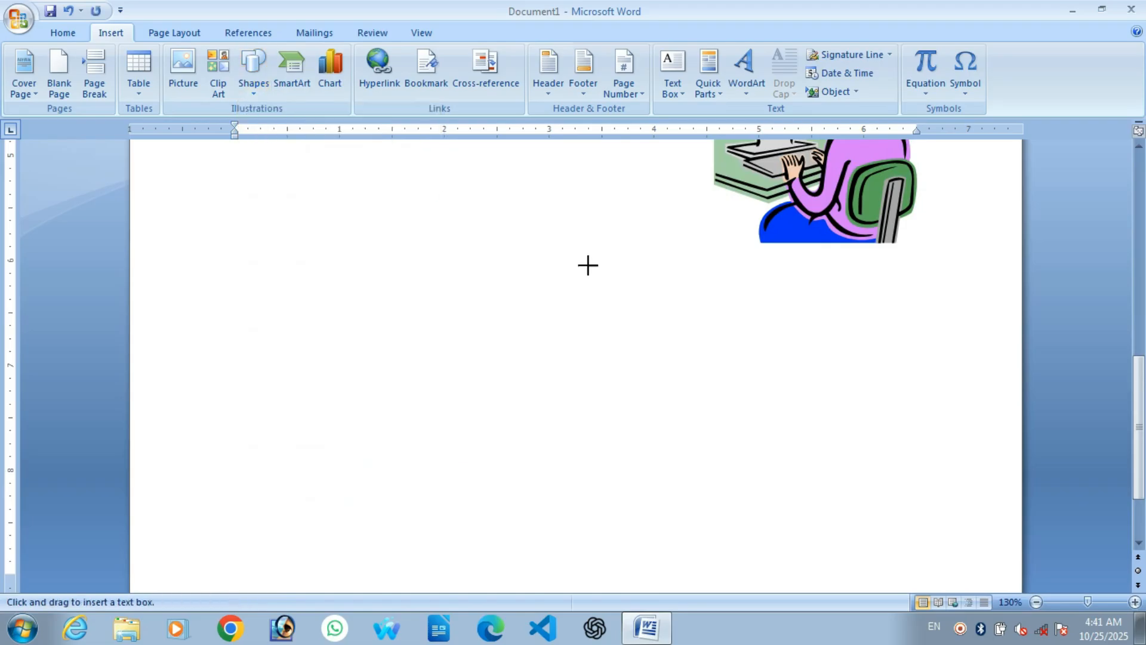
{"action": "left_click_drag", "start_coordinate": [440, 292], "coordinate": [597, 338]}
{"action": "type", "text": "Computer"}
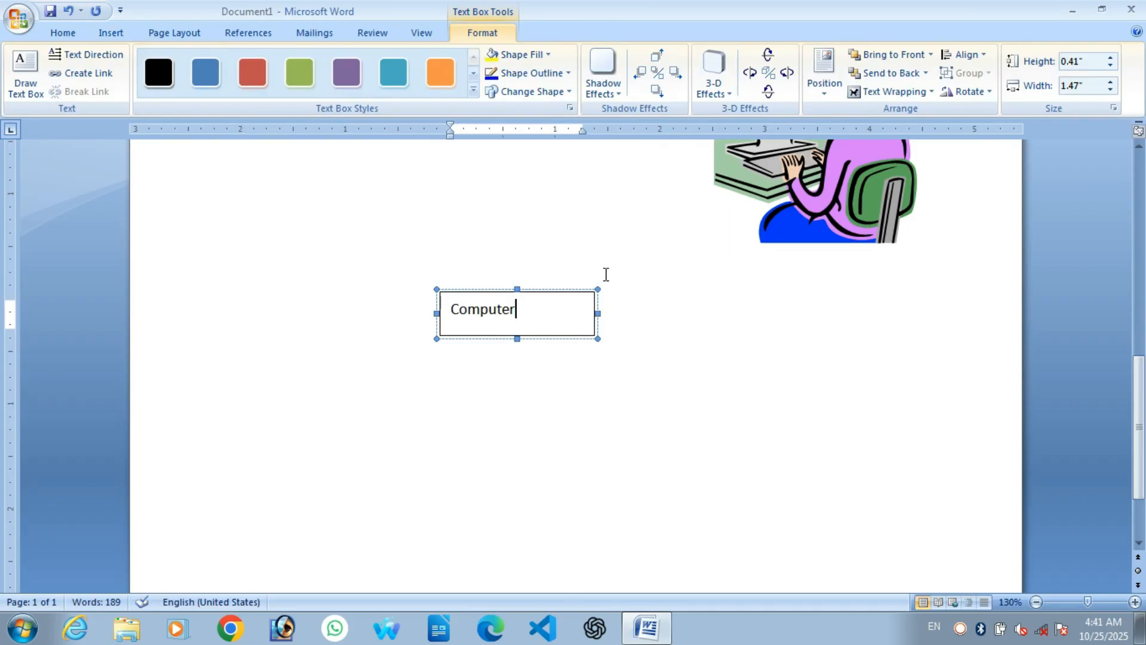
Step: Narrow the Computer text box to about 1.02 inches and move it elsewhere
{"action": "left_click", "coordinate": [598, 314]}
{"action": "left_click_drag", "start_coordinate": [597, 314], "coordinate": [493, 325]}
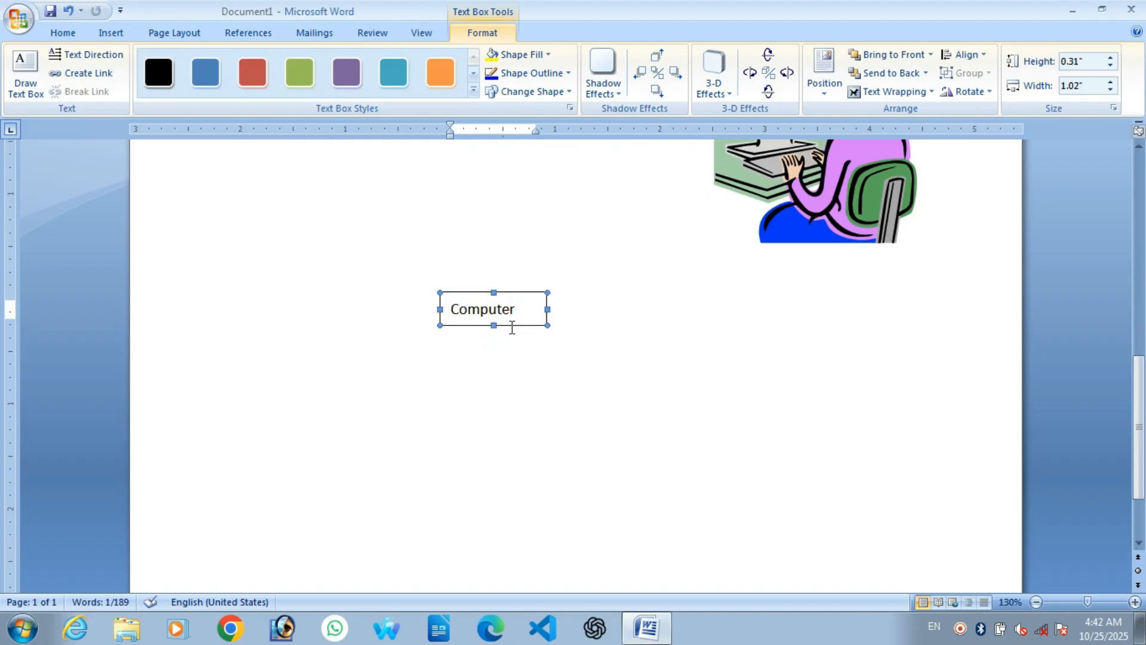
{"action": "left_click_drag", "start_coordinate": [516, 322], "coordinate": [589, 341]}
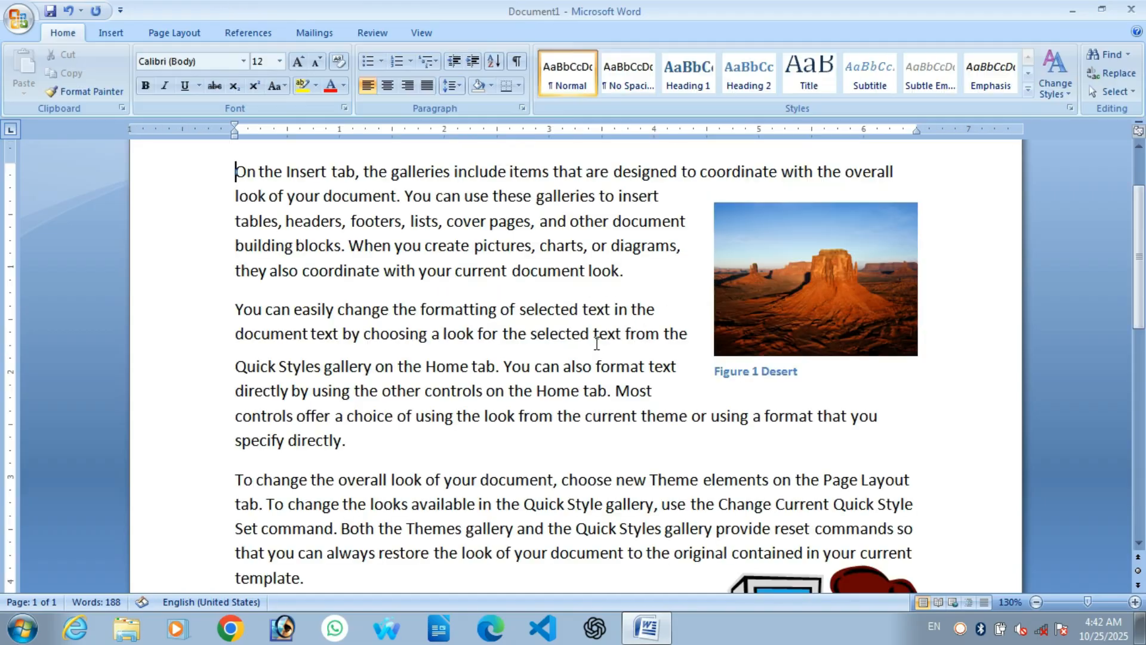
{"action": "scroll", "coordinate": [600, 310], "scroll_direction": "down", "scroll_amount": 12}
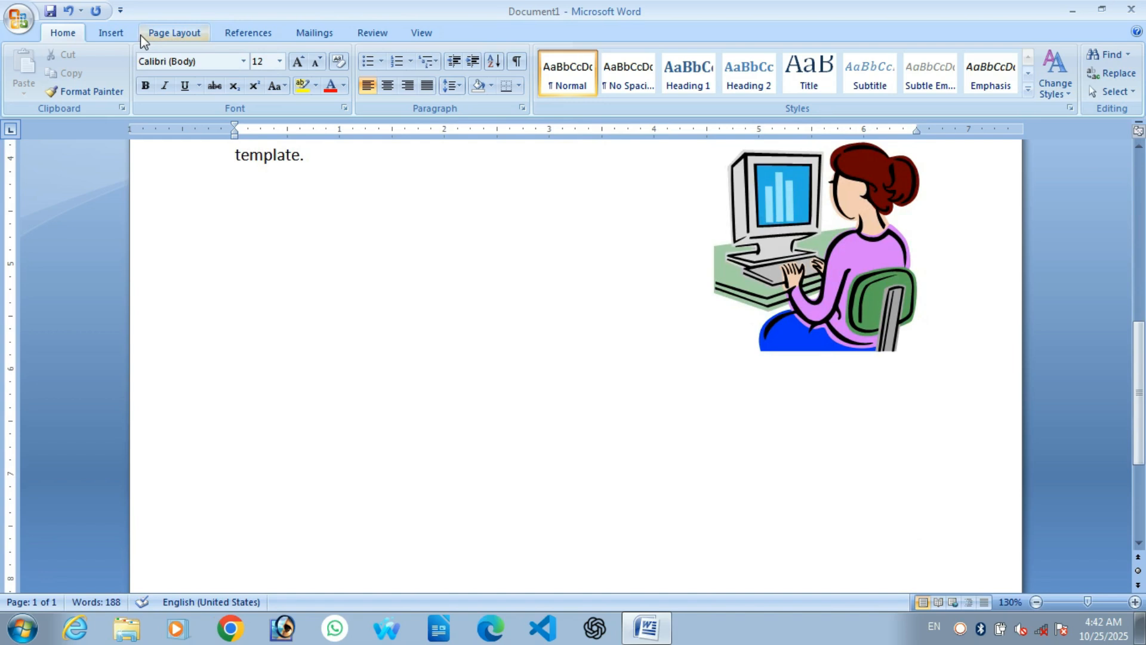
Step: Draw a rounded rectangle below the clip art
{"action": "left_click", "coordinate": [111, 33]}
{"action": "left_click", "coordinate": [253, 75]}
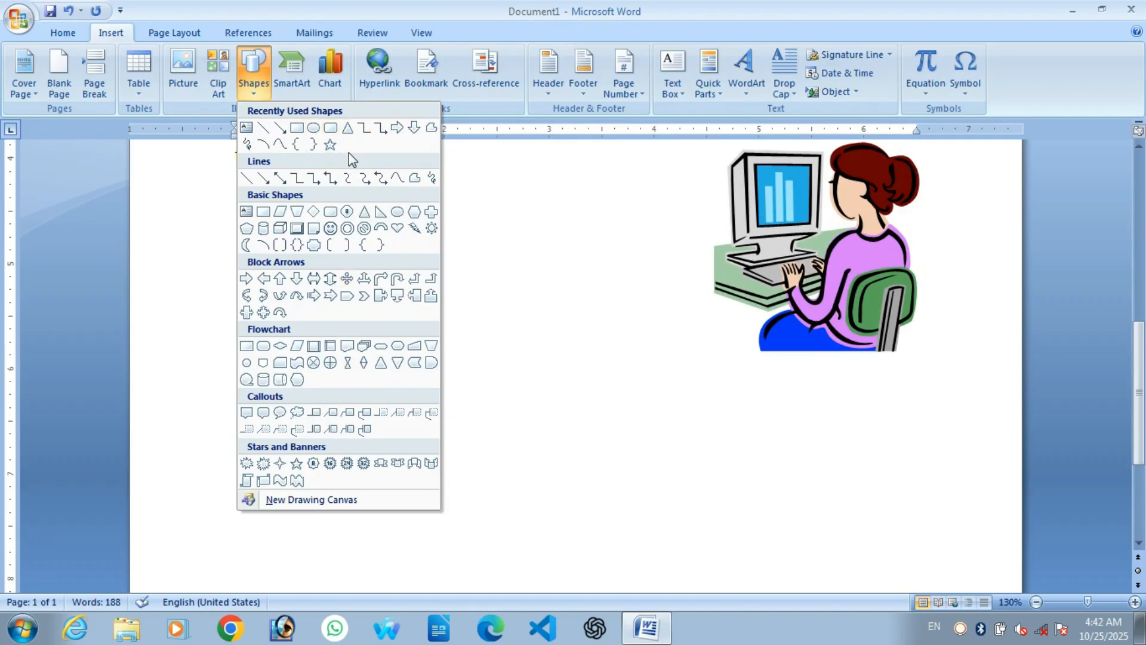
{"action": "left_click", "coordinate": [330, 128]}
{"action": "scroll", "coordinate": [487, 296], "scroll_direction": "down", "scroll_amount": 3}
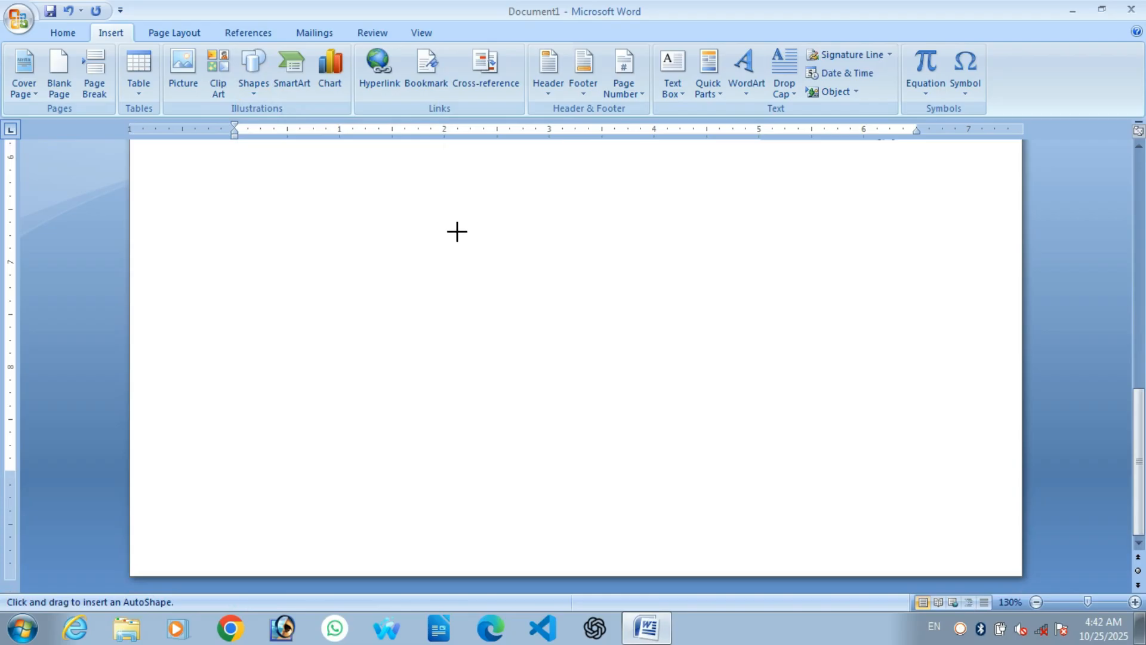
{"action": "left_click_drag", "start_coordinate": [503, 231], "coordinate": [656, 278]}
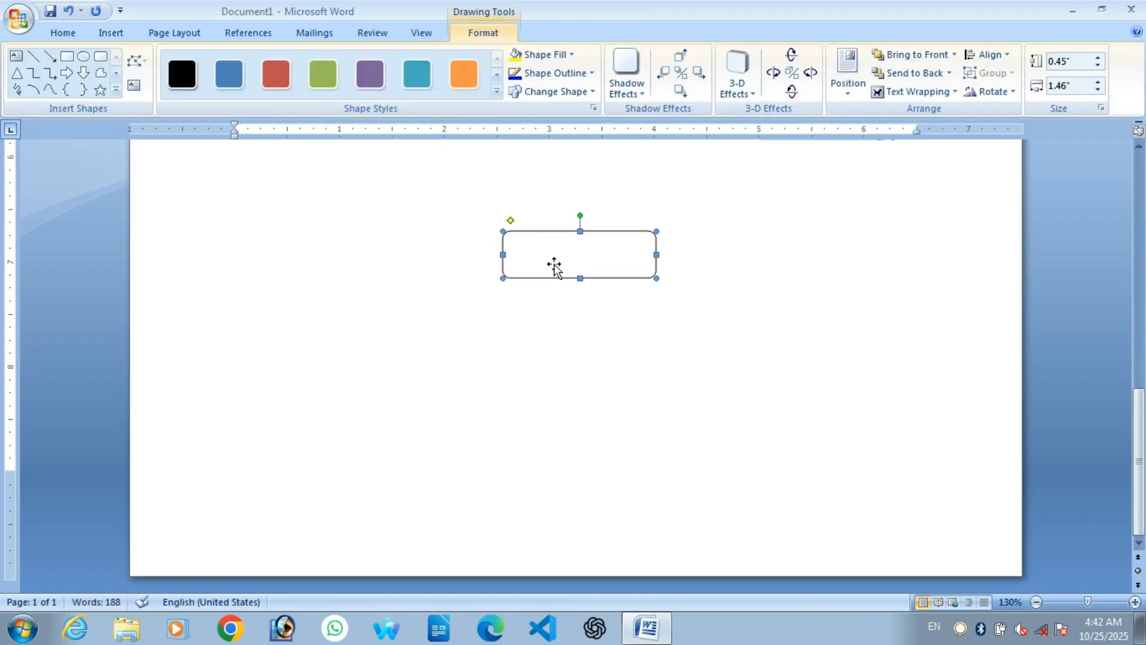
Step: Add the text 'Computer types' inside the rounded rectangle
{"action": "right_click", "coordinate": [552, 251]}
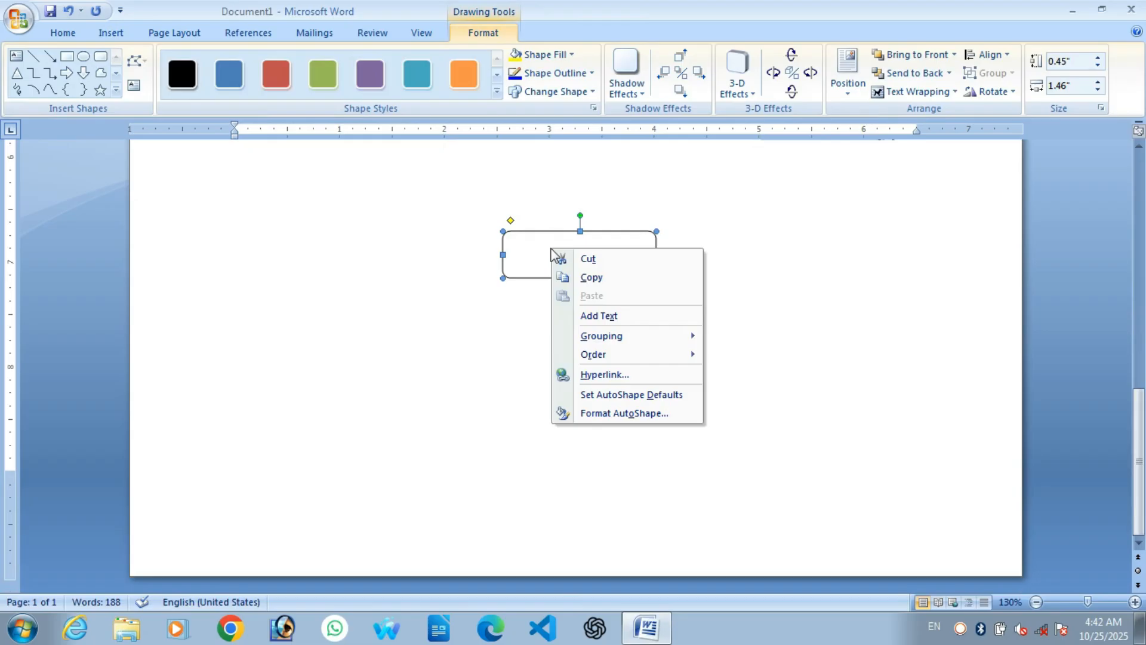
{"action": "left_click", "coordinate": [615, 317]}
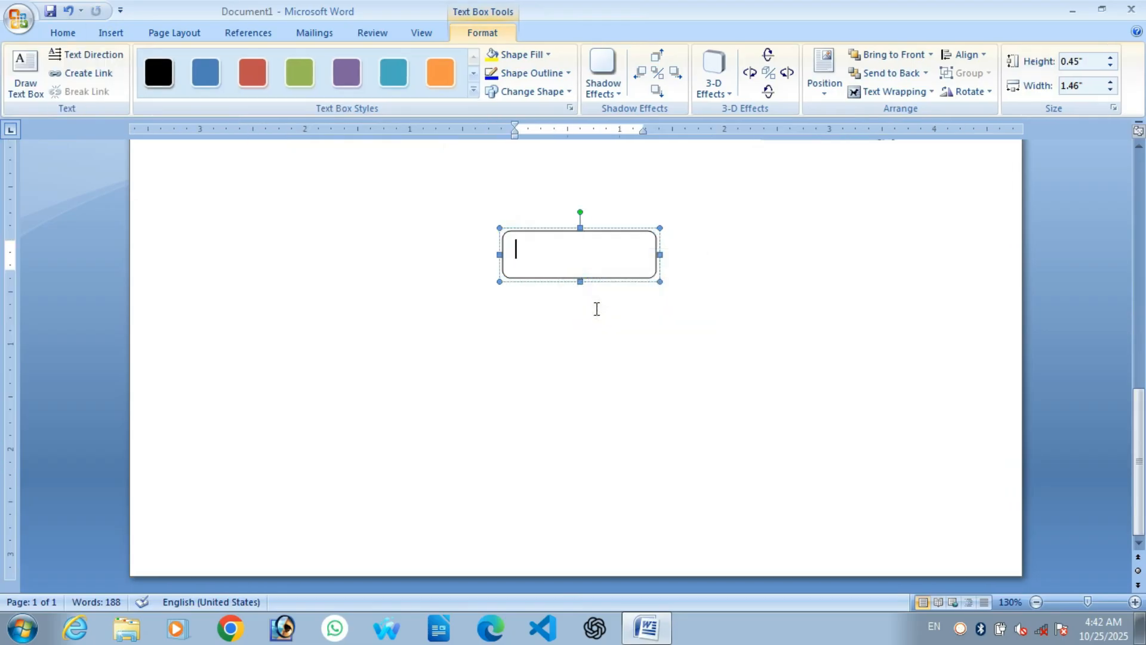
{"action": "type", "text": "Computer types"}
{"action": "left_click", "coordinate": [593, 406]}
{"action": "scroll", "coordinate": [643, 292], "scroll_direction": "down", "scroll_amount": 4}
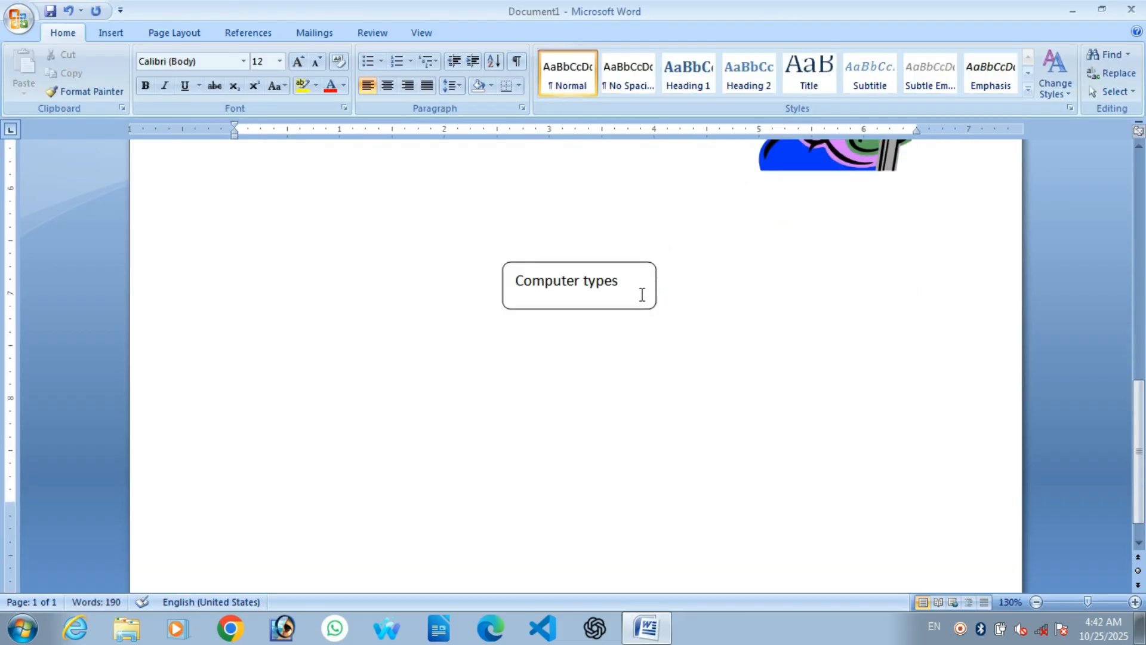
Step: Make the Computer types box slightly narrower and select it
{"action": "left_click", "coordinate": [655, 298]}
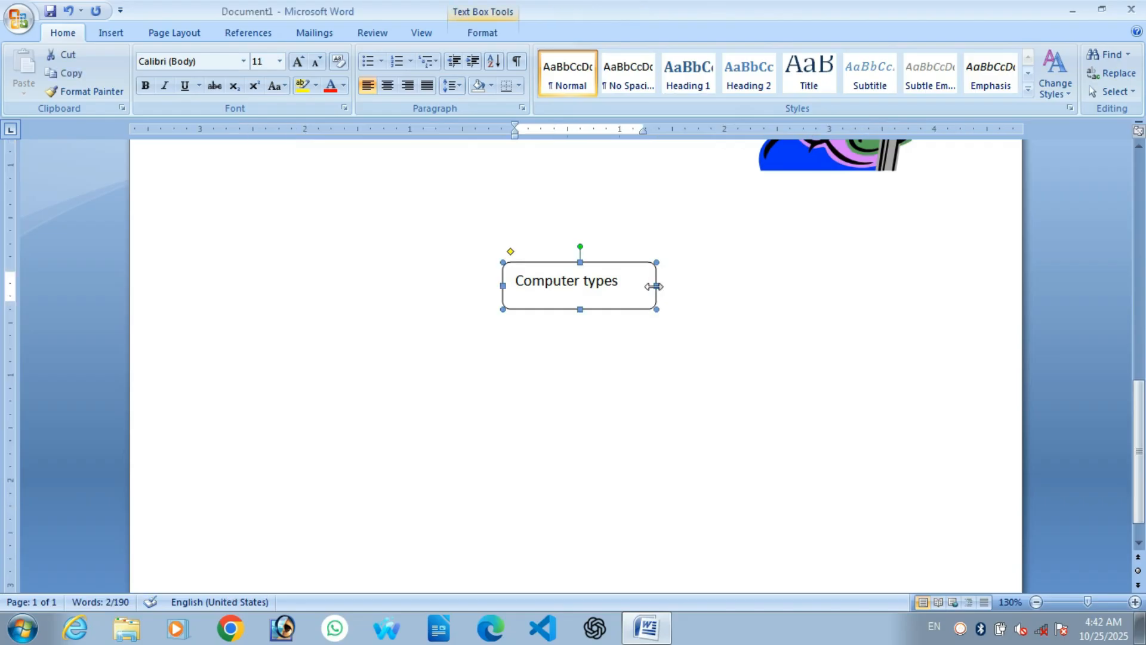
{"action": "left_click_drag", "start_coordinate": [655, 286], "coordinate": [644, 255]}
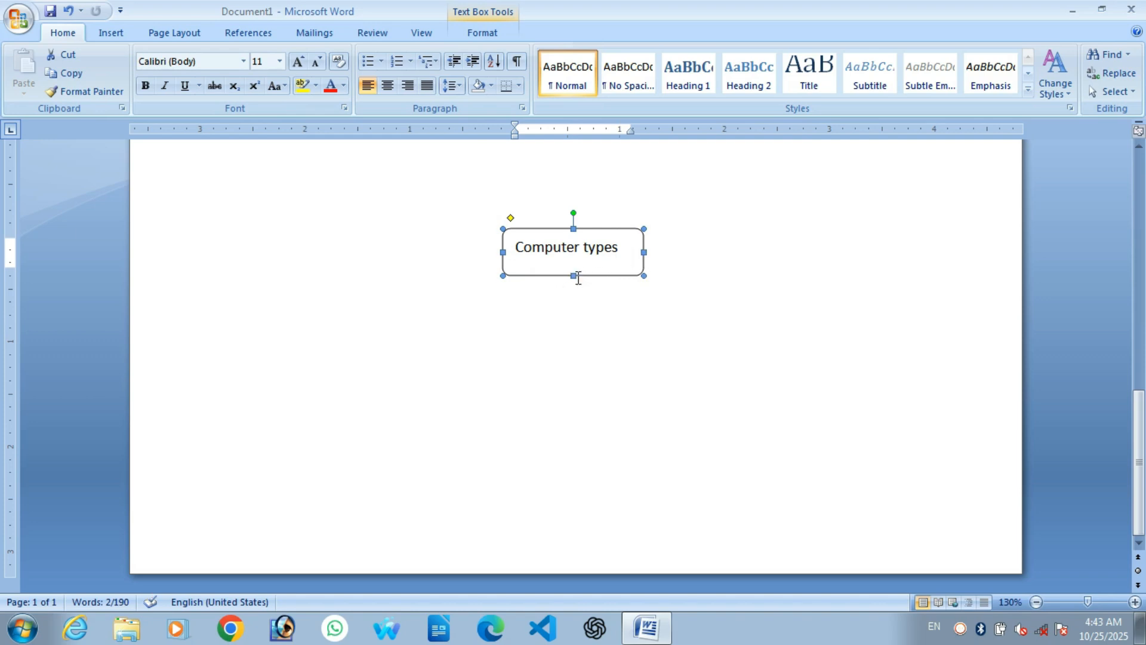
{"action": "left_click", "coordinate": [576, 276]}
{"action": "left_click", "coordinate": [583, 437]}
{"action": "left_click", "coordinate": [570, 458]}
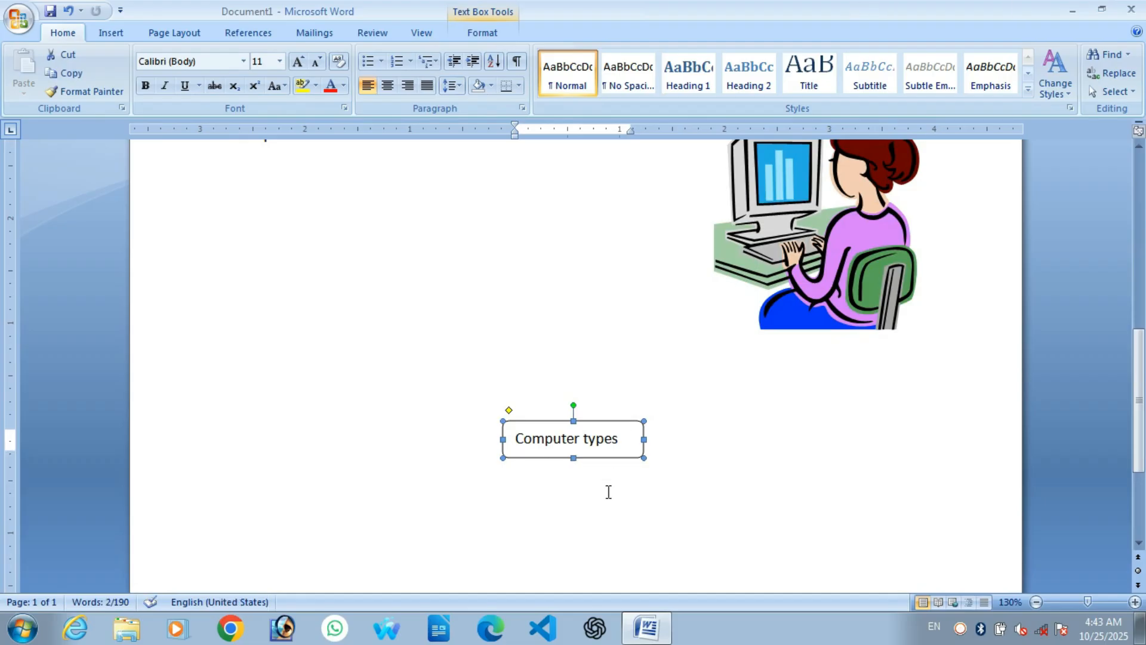
{"action": "scroll", "coordinate": [579, 507], "scroll_direction": "down", "scroll_amount": 4}
{"action": "scroll", "coordinate": [558, 370], "scroll_direction": "up", "scroll_amount": 3}
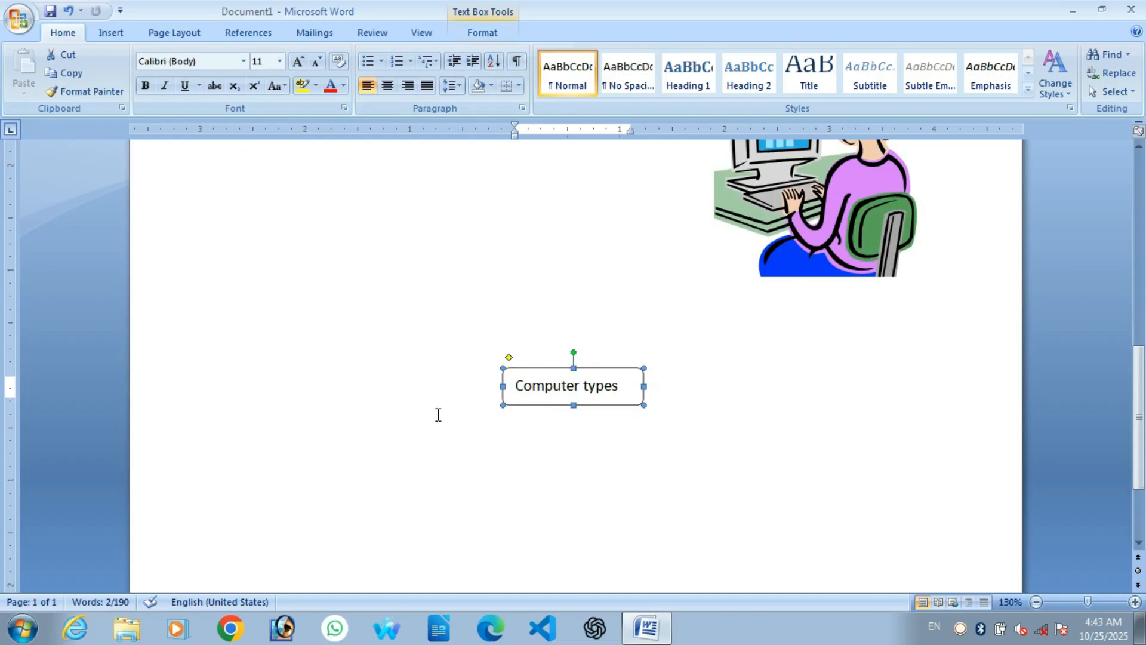
Step: Centre the Computer types box horizontally with Align Center
{"action": "left_click", "coordinate": [483, 34]}
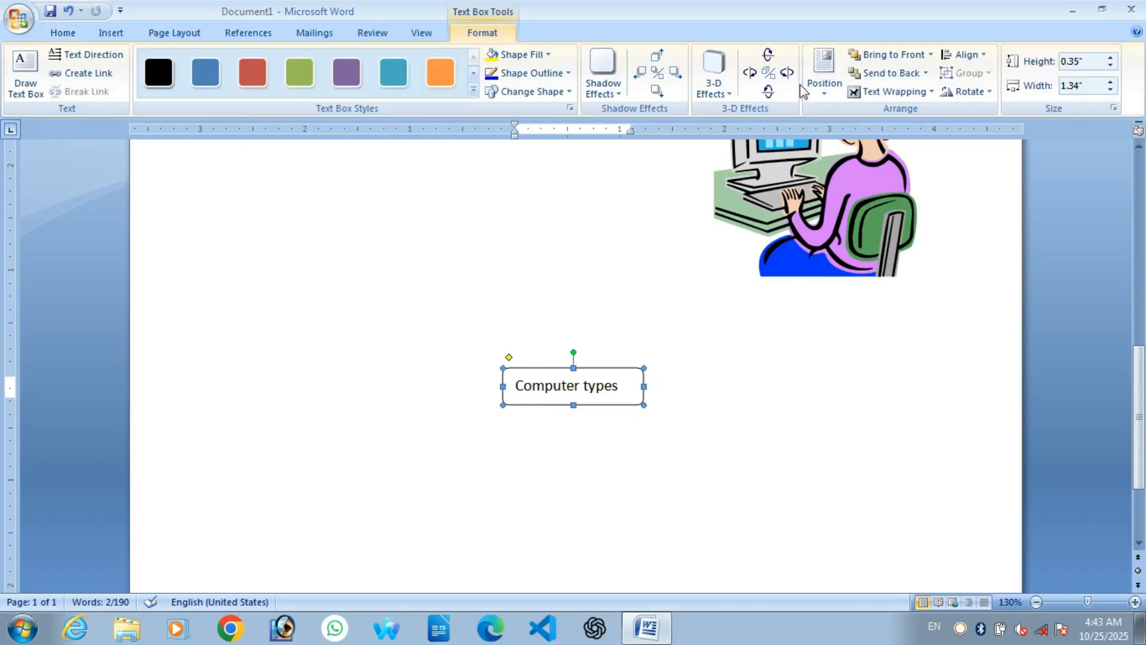
{"action": "left_click", "coordinate": [966, 54]}
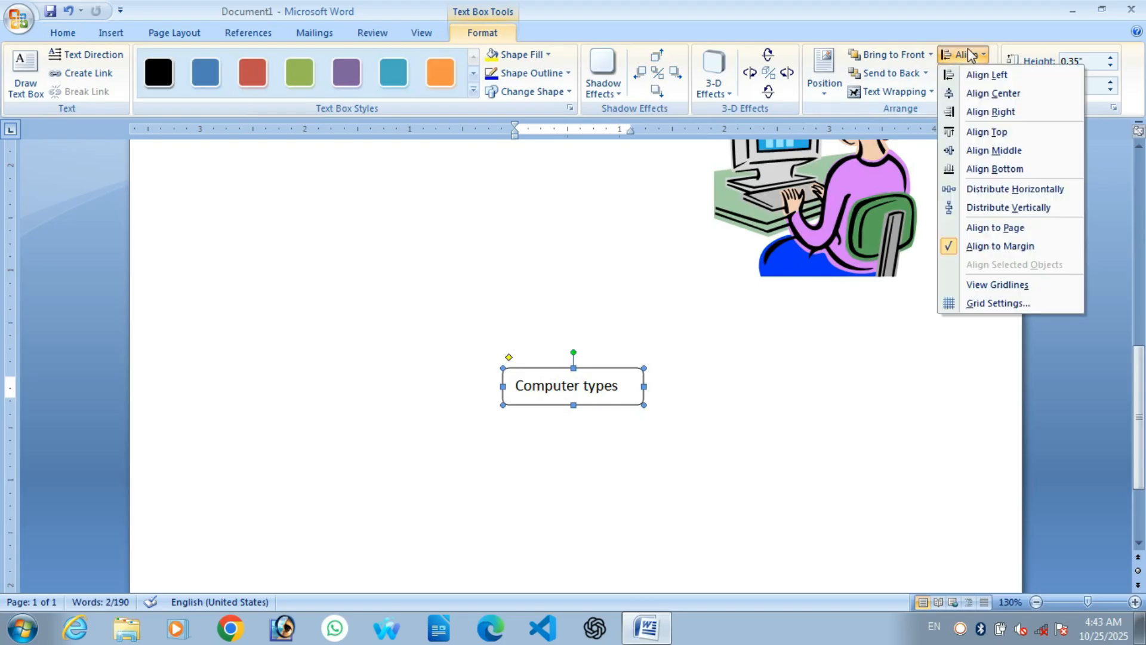
{"action": "left_click", "coordinate": [986, 93]}
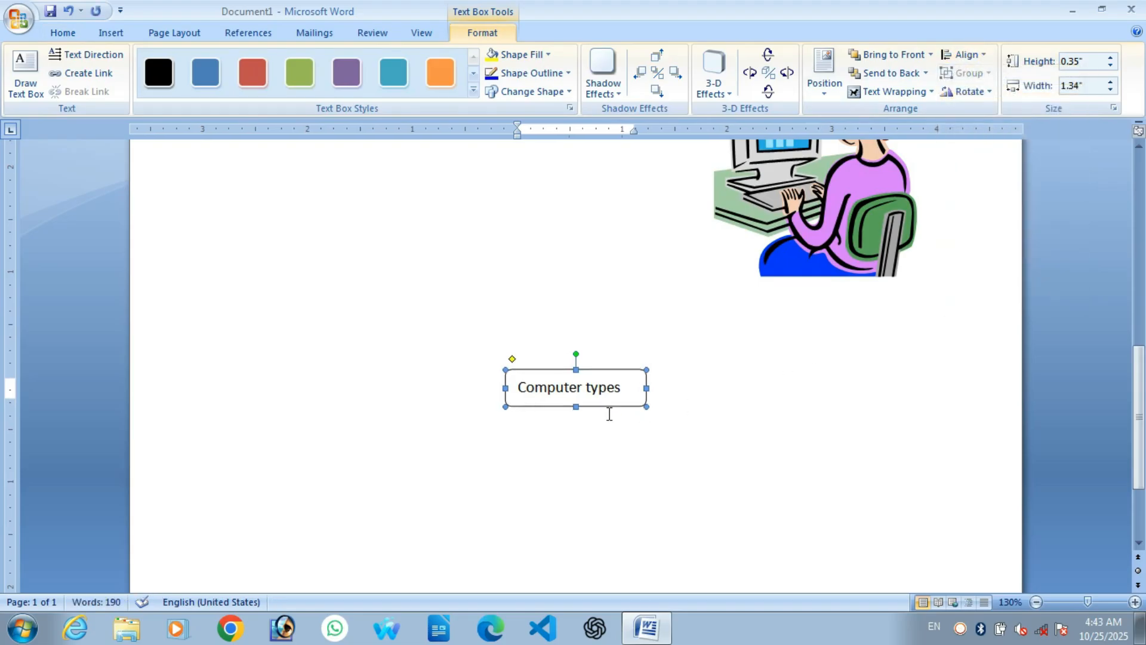
{"action": "scroll", "coordinate": [609, 414], "scroll_direction": "down", "scroll_amount": 3}
{"action": "left_click", "coordinate": [531, 341]}
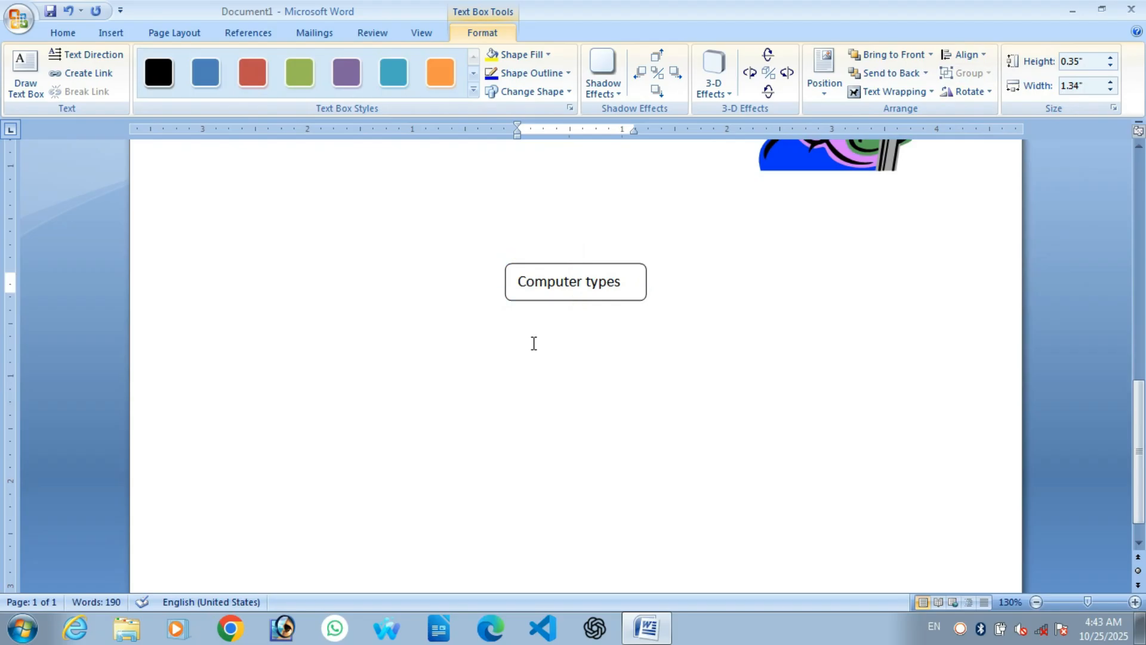
{"action": "scroll", "coordinate": [639, 386], "scroll_direction": "up", "scroll_amount": 4}
{"action": "scroll", "coordinate": [629, 365], "scroll_direction": "down", "scroll_amount": 3}
{"action": "left_click", "coordinate": [113, 32]}
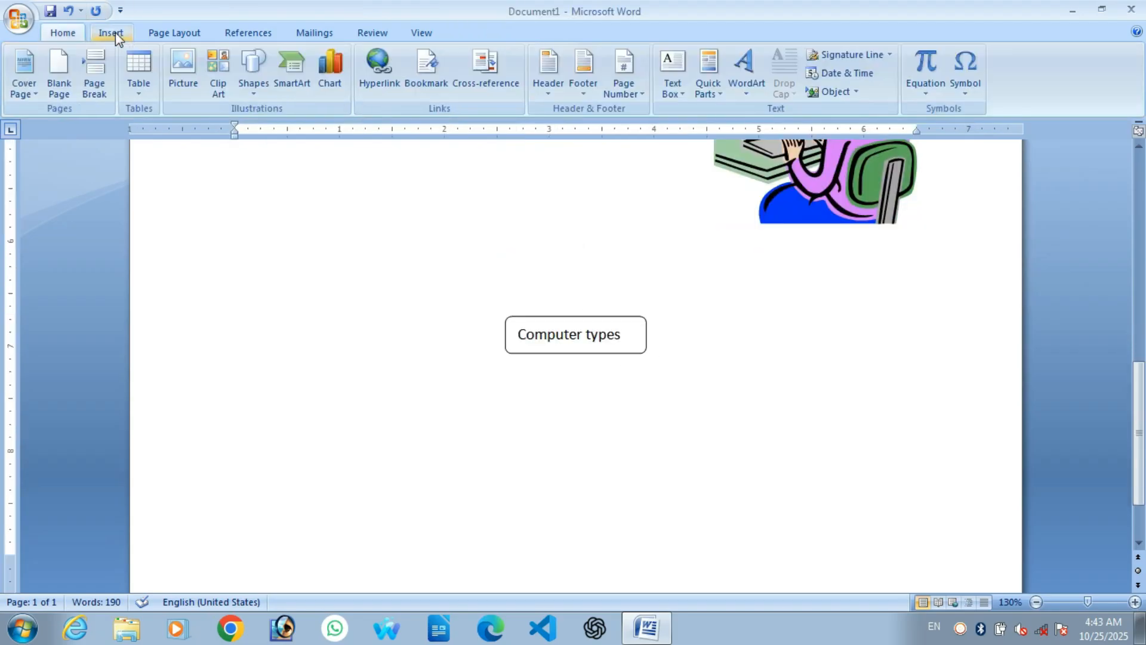
Step: Draw a short vertical line down from the bottom of the Computer types box
{"action": "left_click", "coordinate": [253, 86]}
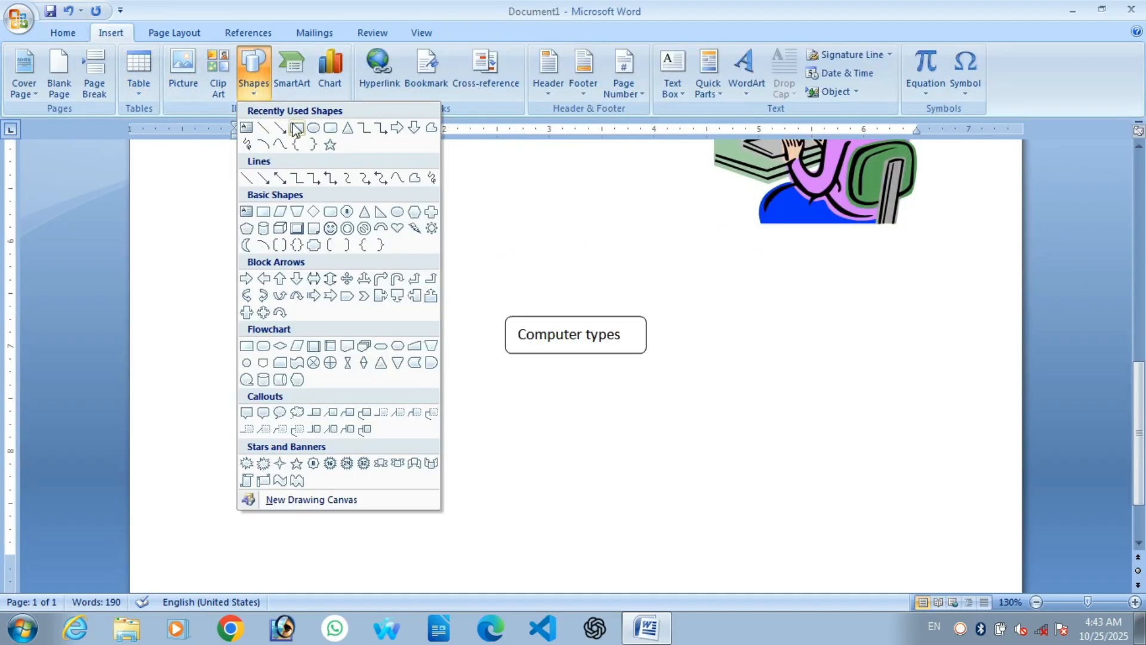
{"action": "left_click", "coordinate": [263, 129]}
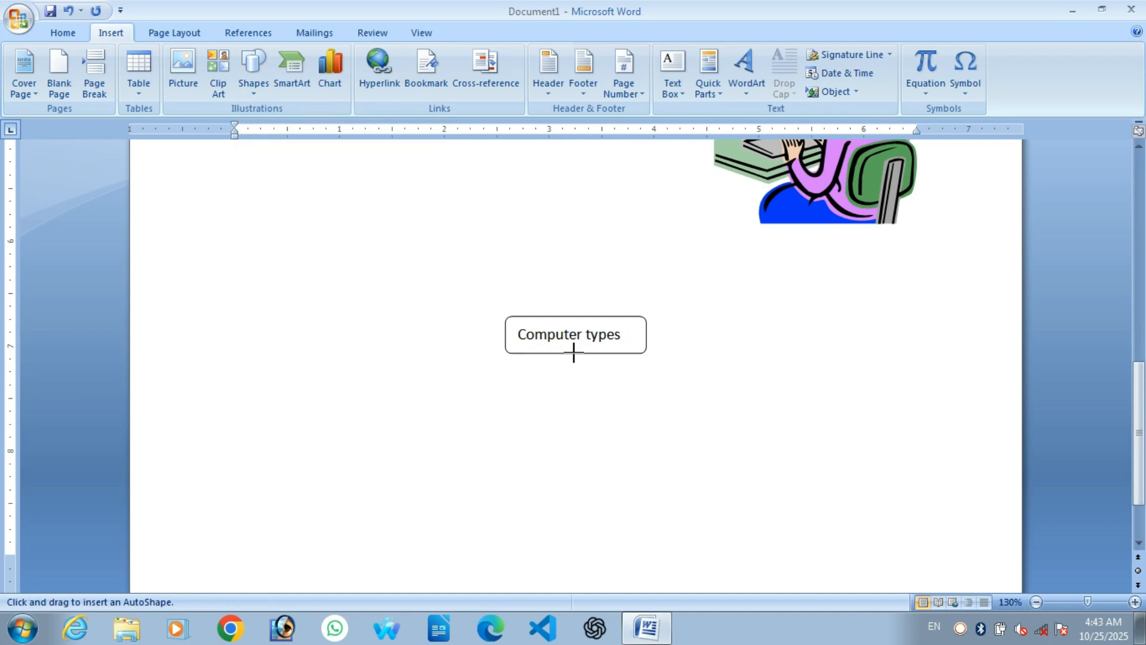
{"action": "left_click_drag", "start_coordinate": [574, 354], "coordinate": [574, 388]}
{"action": "left_click", "coordinate": [594, 379]}
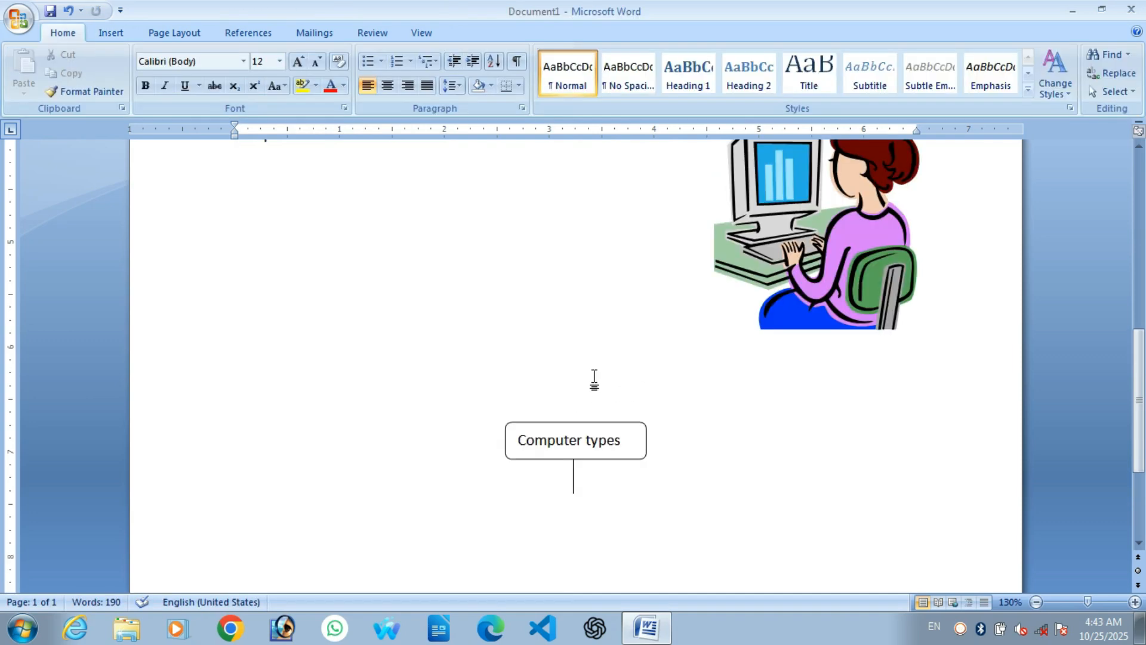
Step: Draw a horizontal line beneath the vertical connector
{"action": "left_click", "coordinate": [111, 32]}
{"action": "left_click", "coordinate": [253, 75]}
{"action": "left_click", "coordinate": [251, 127]}
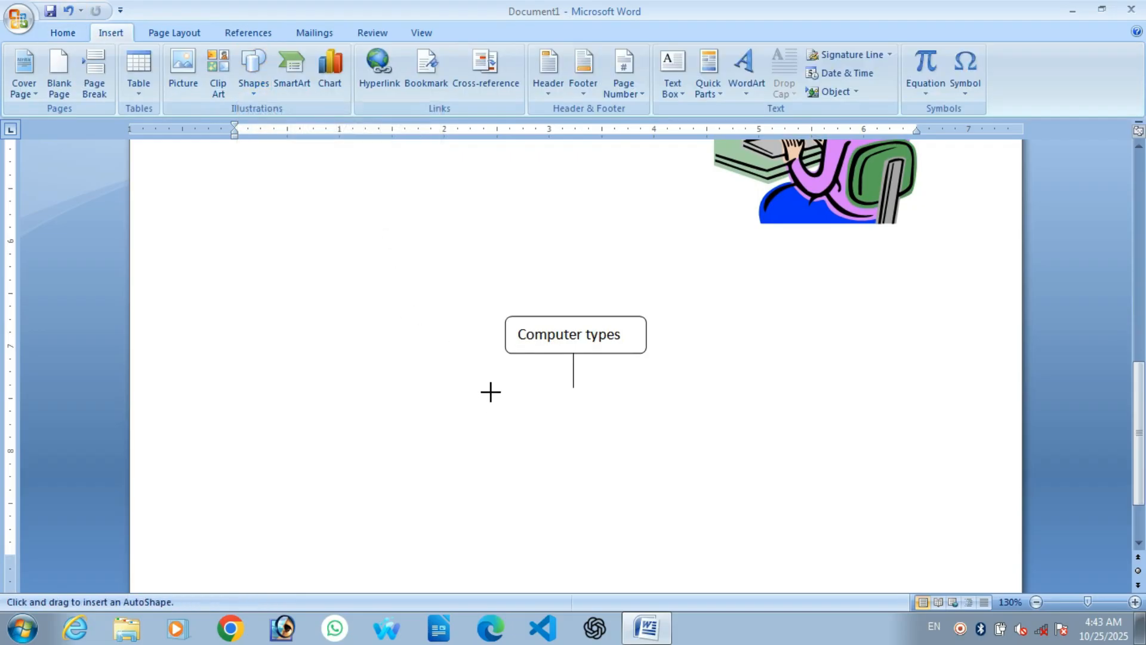
{"action": "left_click_drag", "start_coordinate": [470, 388], "coordinate": [702, 387]}
{"action": "left_click", "coordinate": [612, 451]}
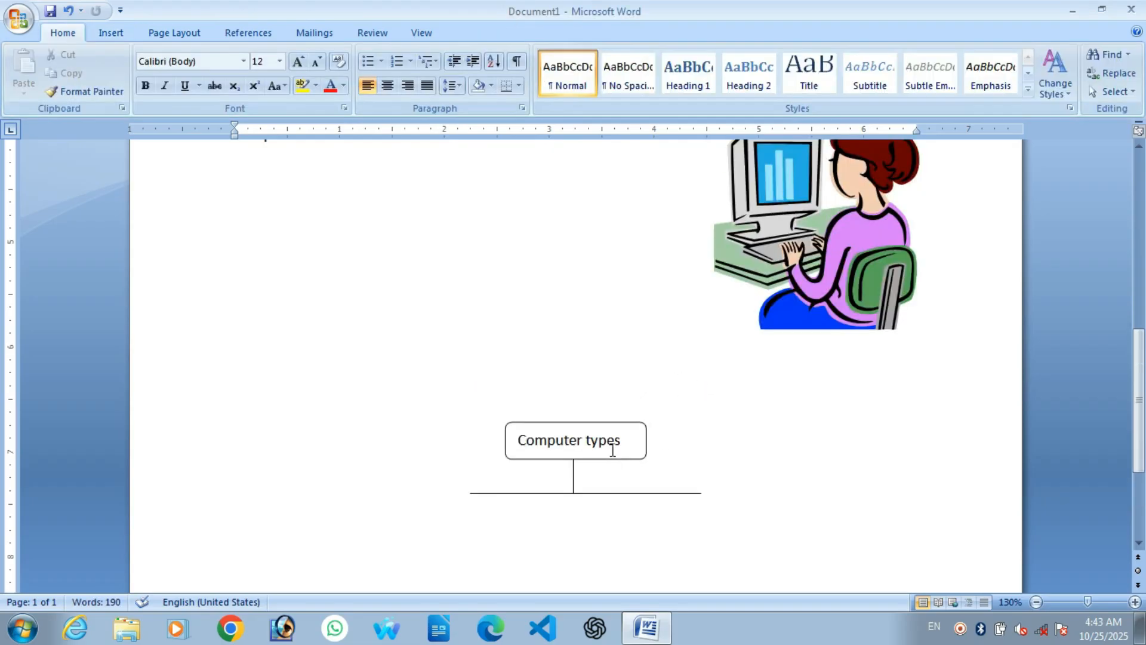
Step: Add a downward arrow from the horizontal line's left end, then select it
{"action": "left_click", "coordinate": [109, 36]}
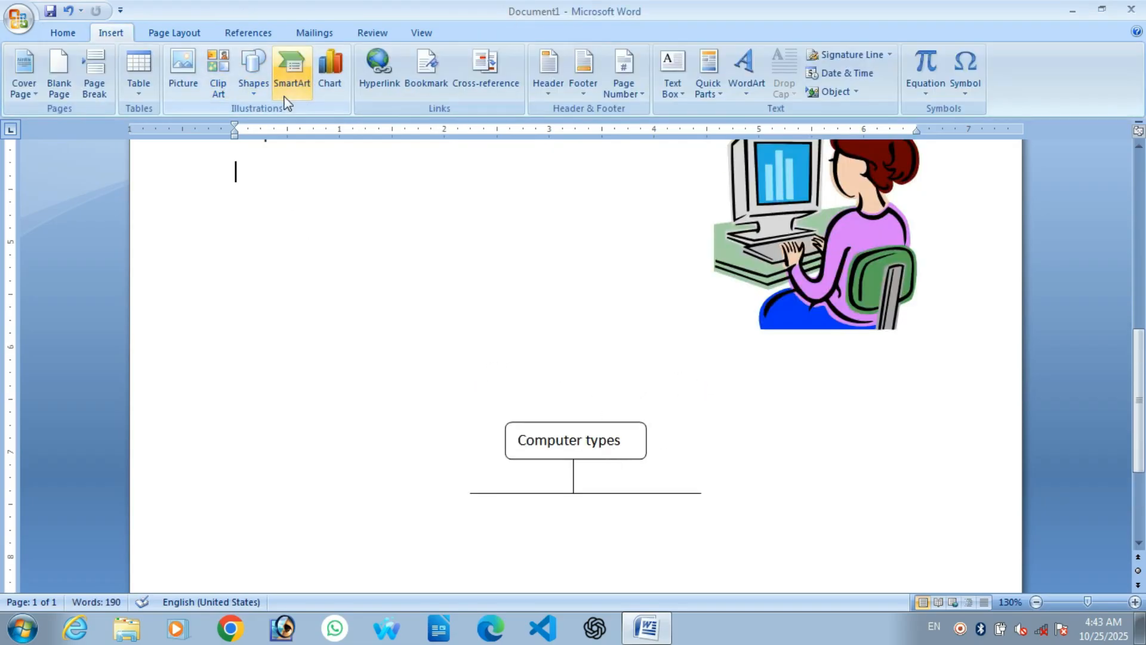
{"action": "left_click", "coordinate": [267, 86]}
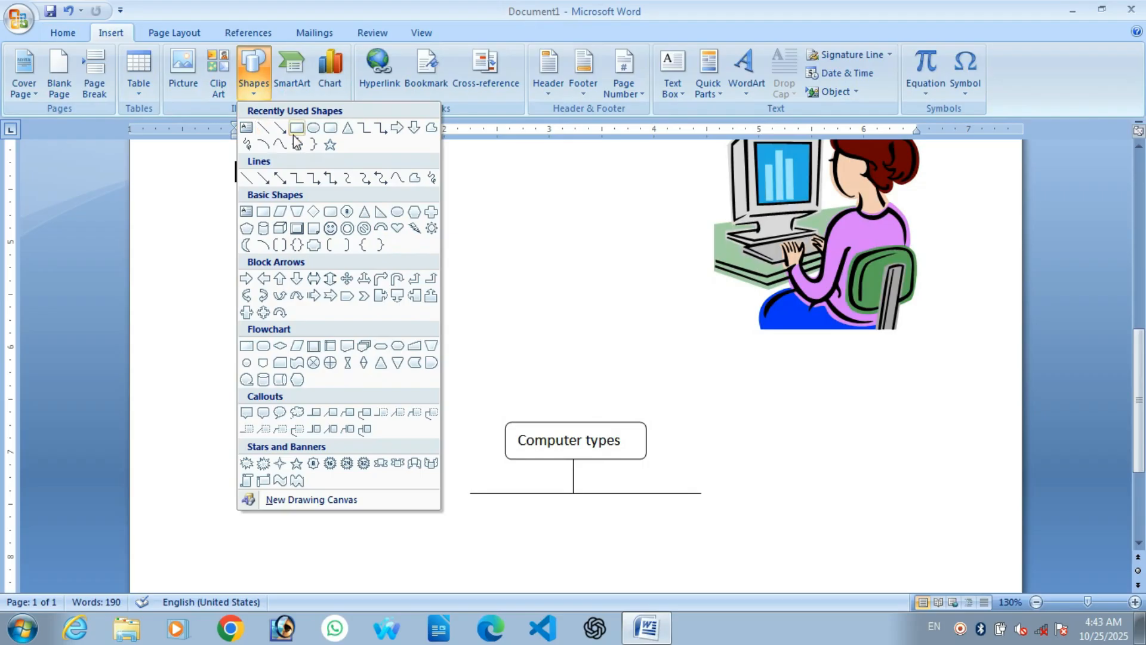
{"action": "left_click", "coordinate": [277, 131]}
{"action": "scroll", "coordinate": [442, 286], "scroll_direction": "down", "scroll_amount": 3}
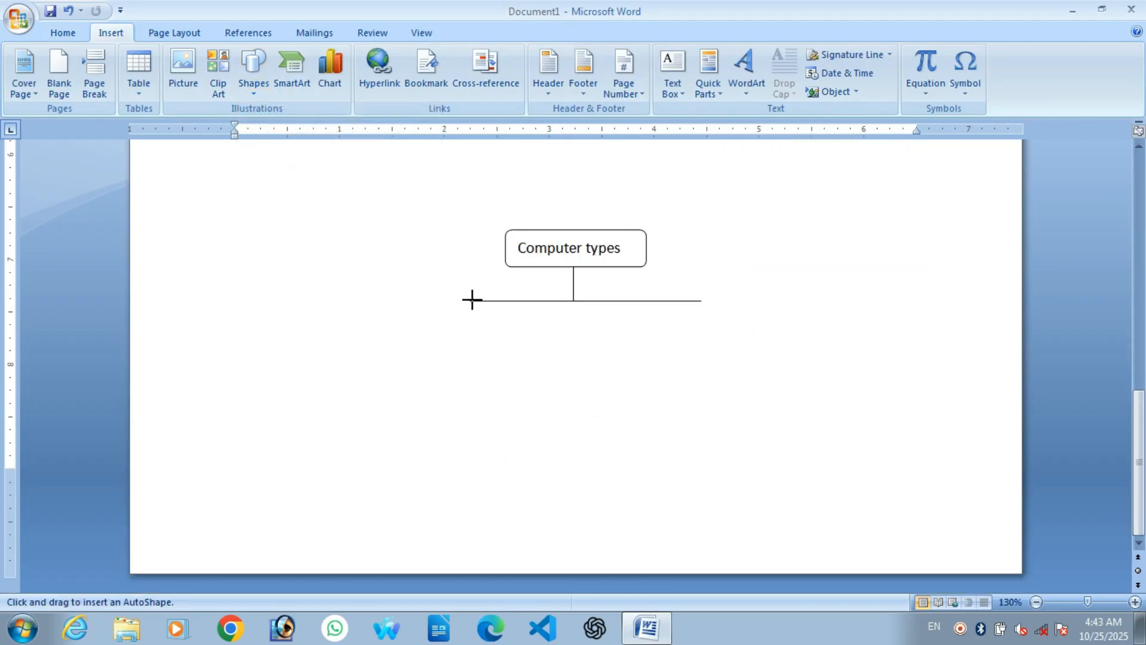
{"action": "left_click_drag", "start_coordinate": [472, 301], "coordinate": [470, 333]}
{"action": "left_click", "coordinate": [528, 336]}
{"action": "scroll", "coordinate": [513, 352], "scroll_direction": "down", "scroll_amount": 3}
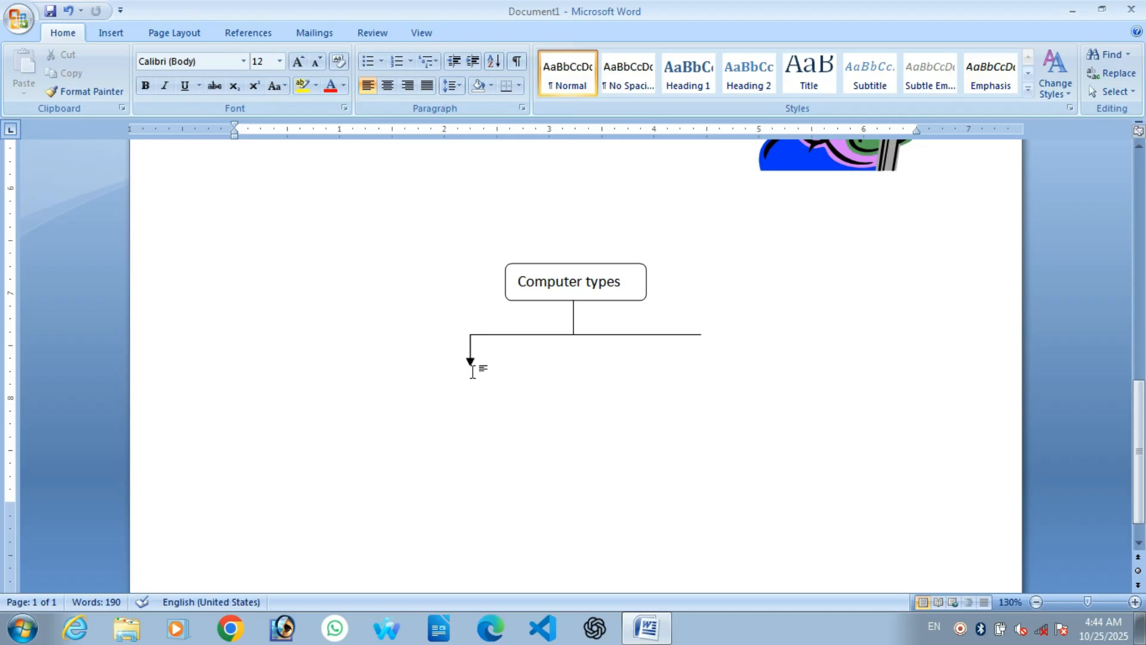
{"action": "left_click", "coordinate": [471, 358]}
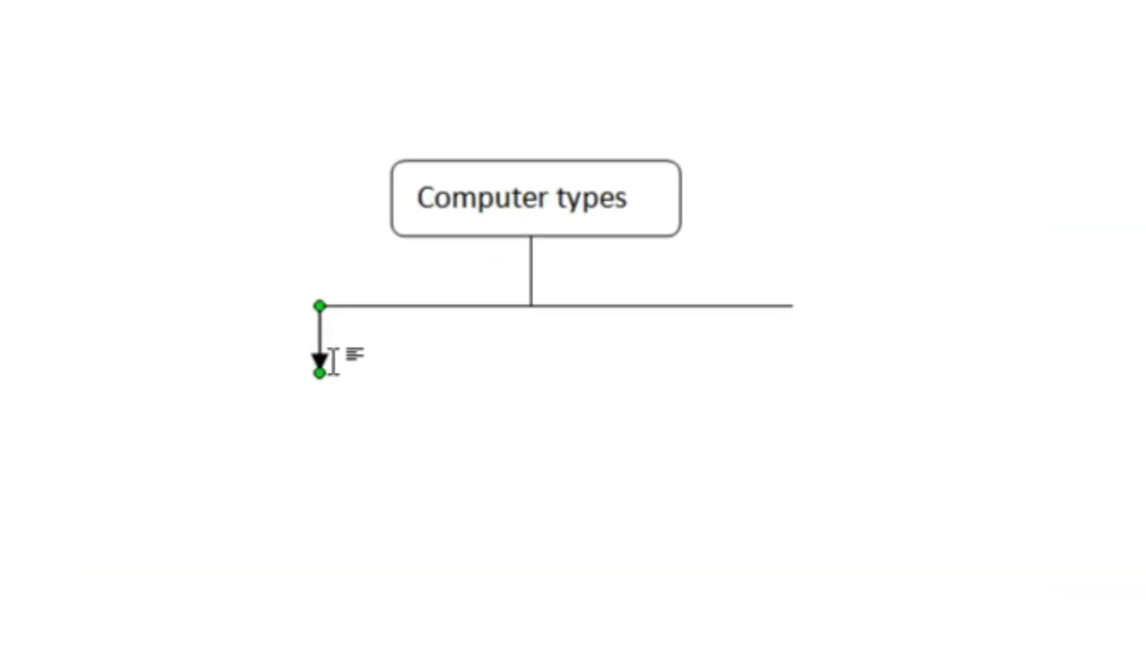
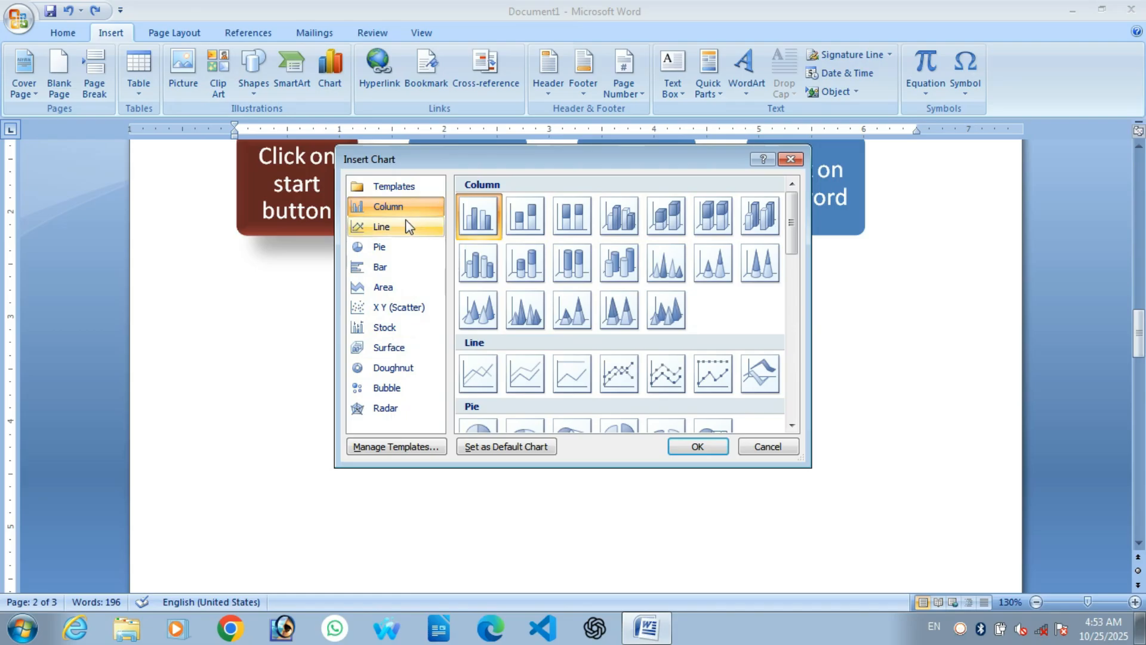
Step: Preview the Line and Pie chart types, then insert a default Clustered Column chart
{"action": "left_click", "coordinate": [399, 230]}
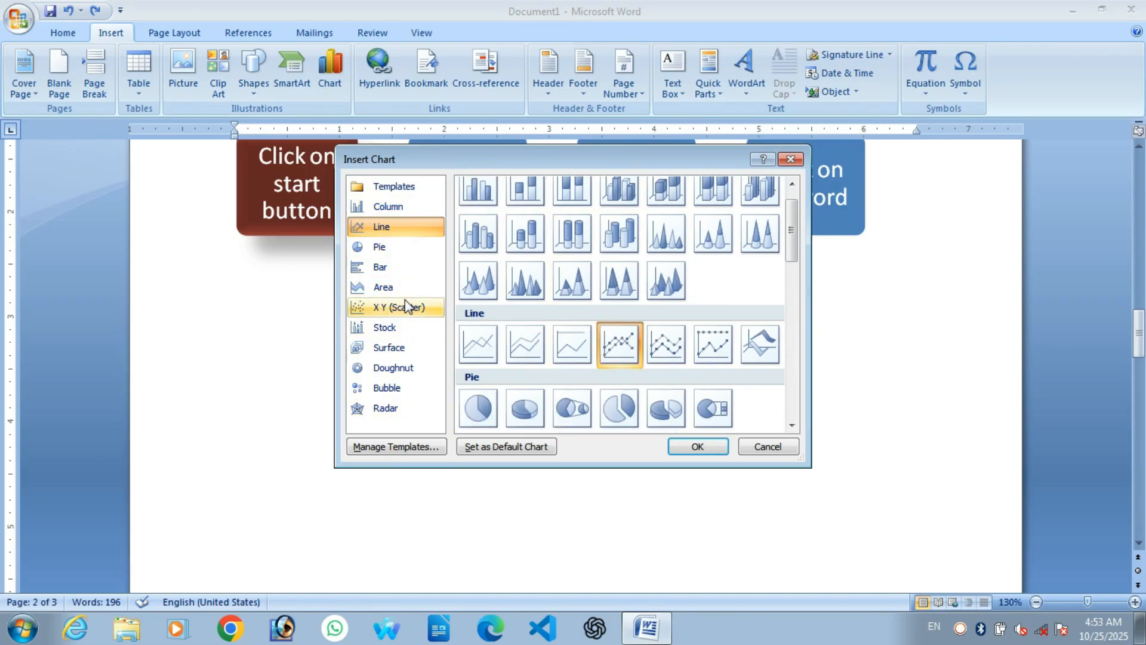
{"action": "left_click", "coordinate": [400, 250]}
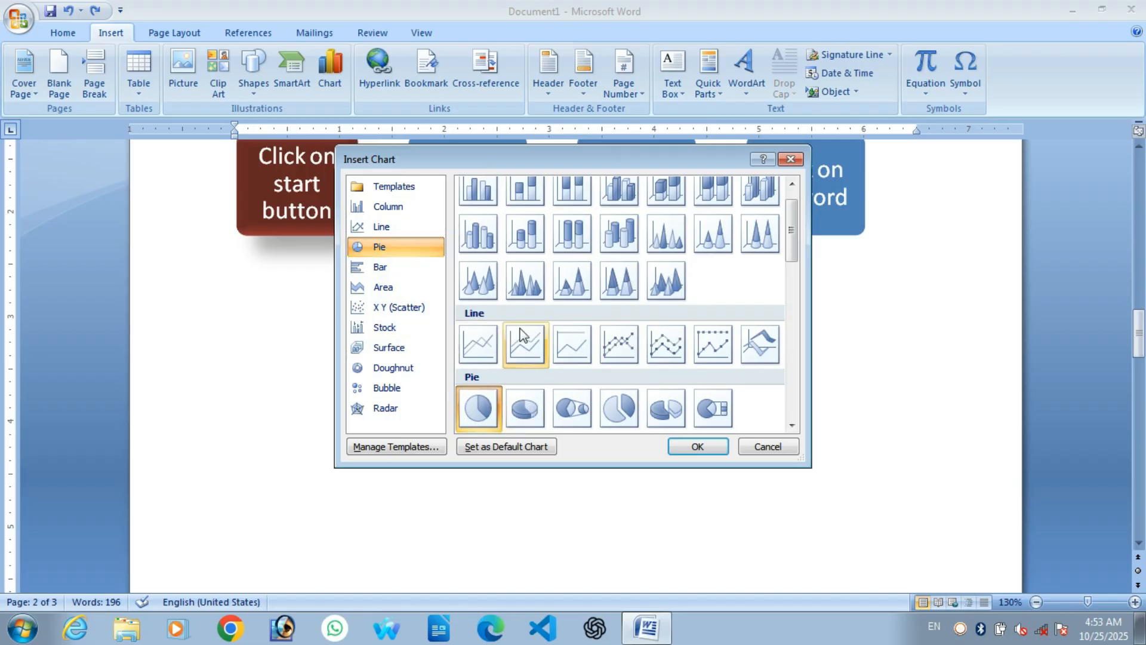
{"action": "key", "text": "Escape"}
{"action": "left_click", "coordinate": [328, 79]}
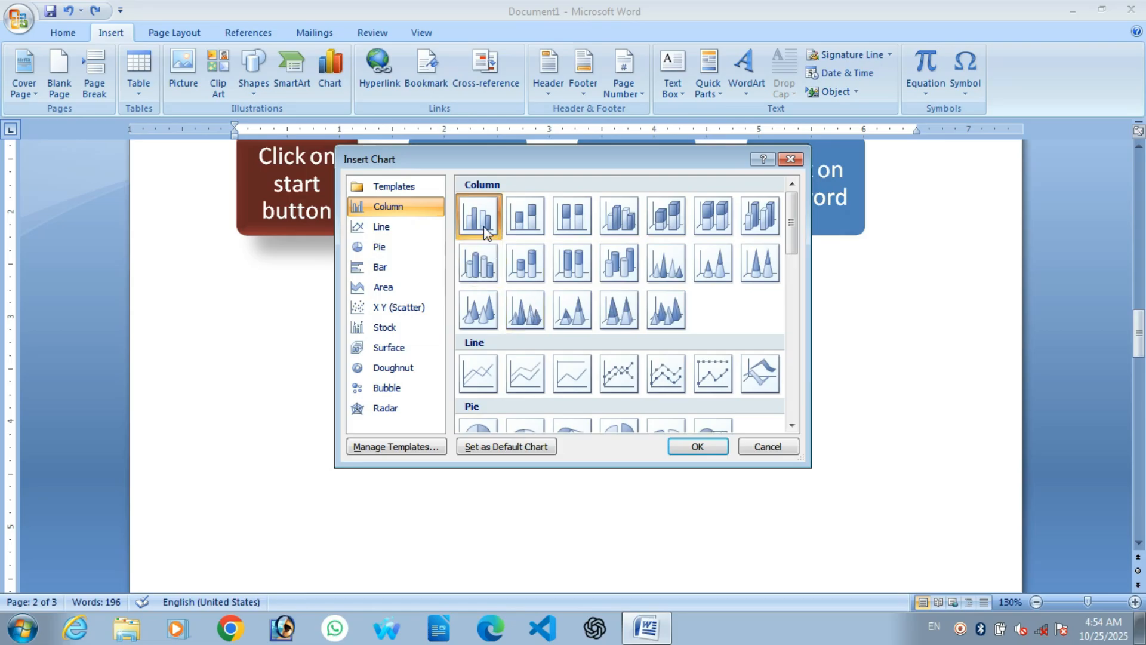
{"action": "left_click", "coordinate": [703, 449]}
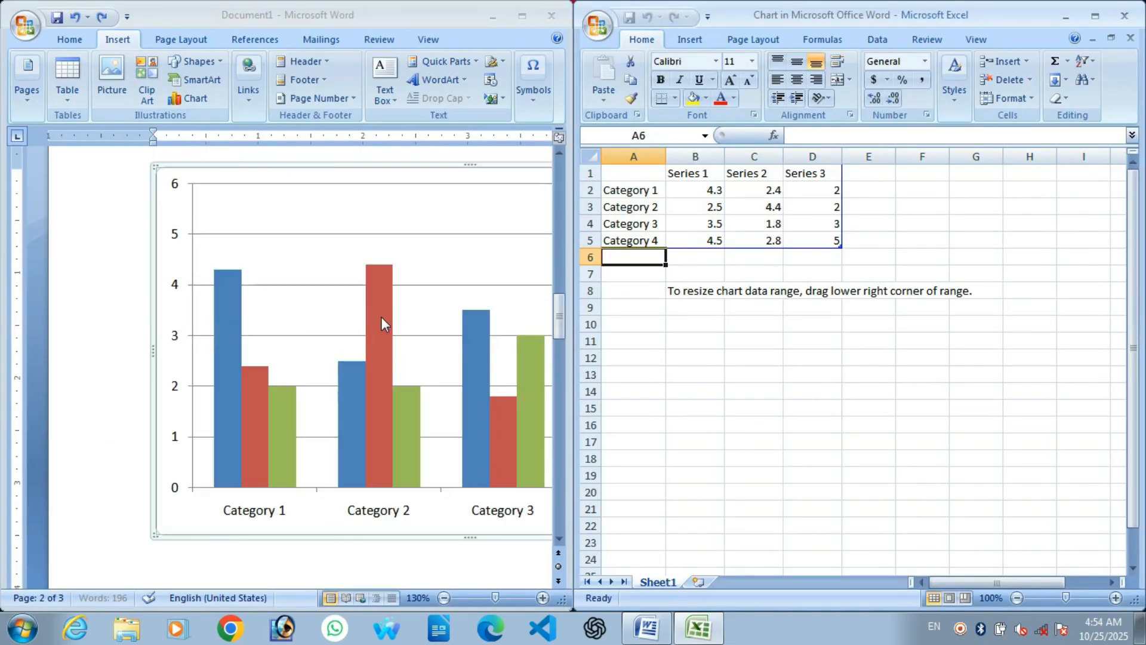
Step: Shrink the chart data range to C5 and clear the Series 3 cells D1:D5
{"action": "left_click", "coordinate": [247, 340]}
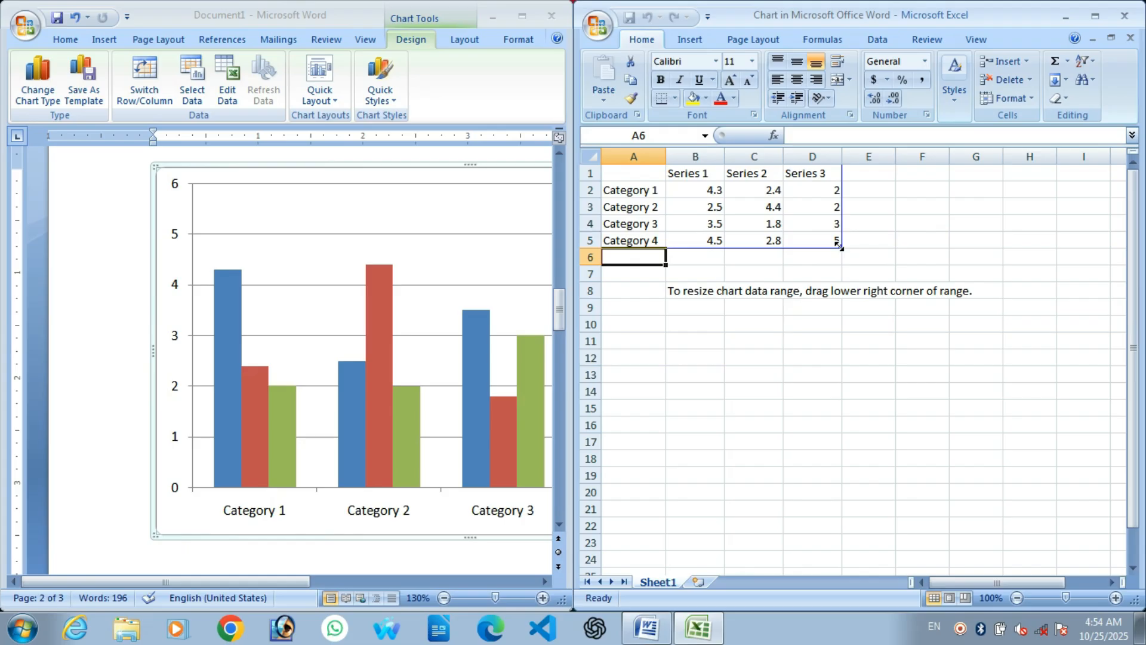
{"action": "left_click_drag", "start_coordinate": [839, 246], "coordinate": [878, 243]}
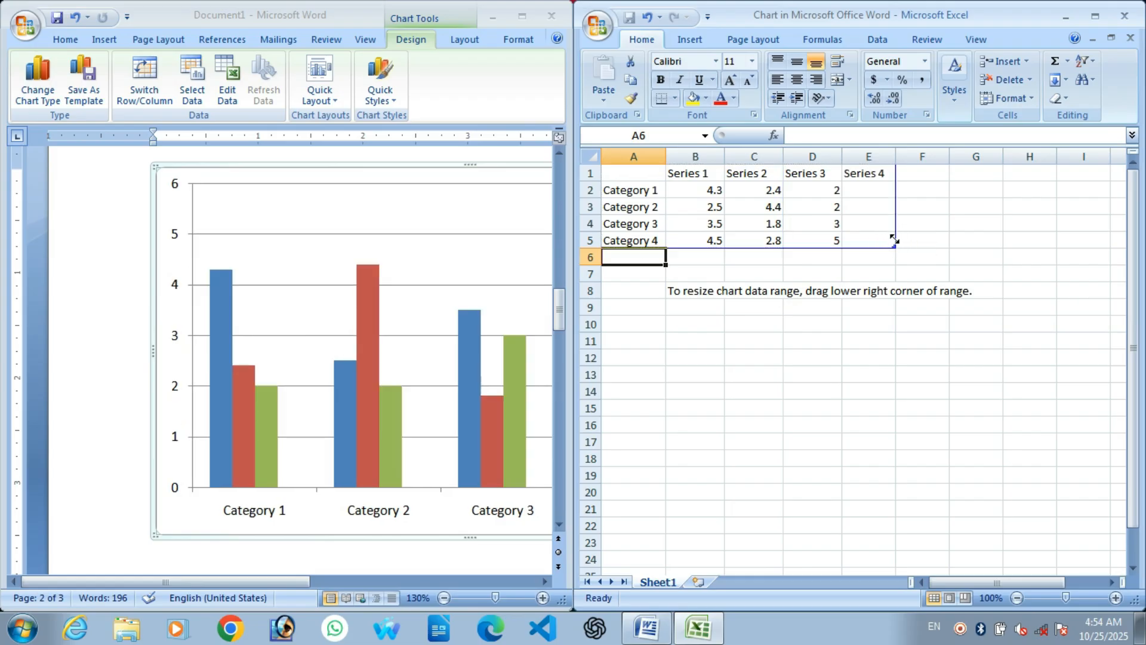
{"action": "left_click_drag", "start_coordinate": [871, 247], "coordinate": [802, 249]}
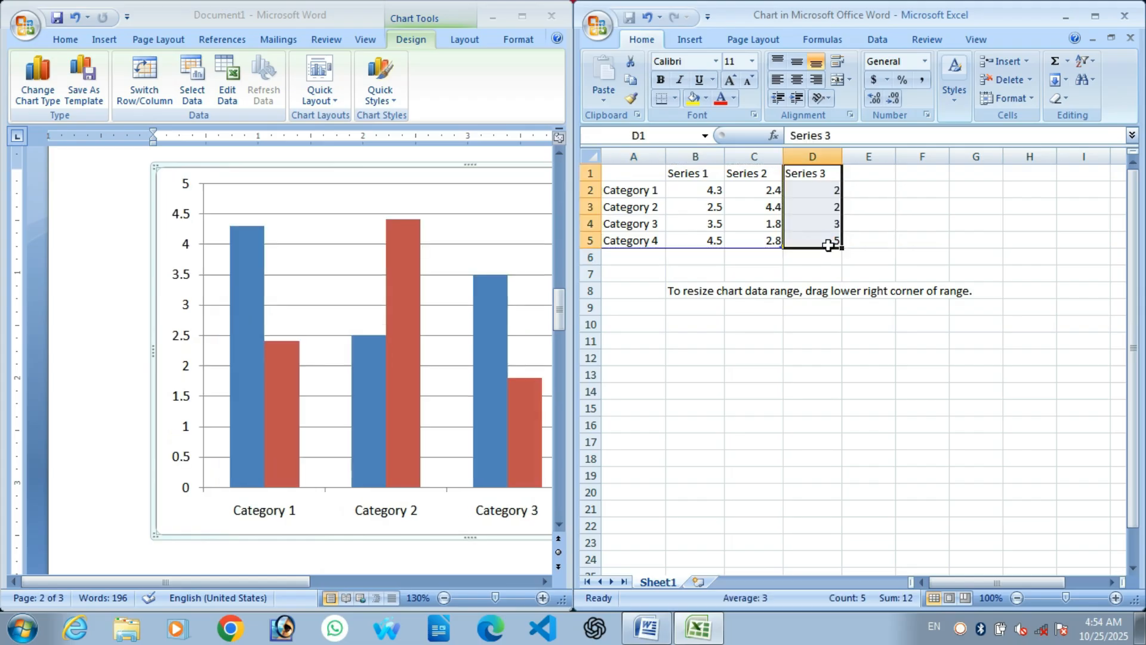
{"action": "key", "text": "Delete"}
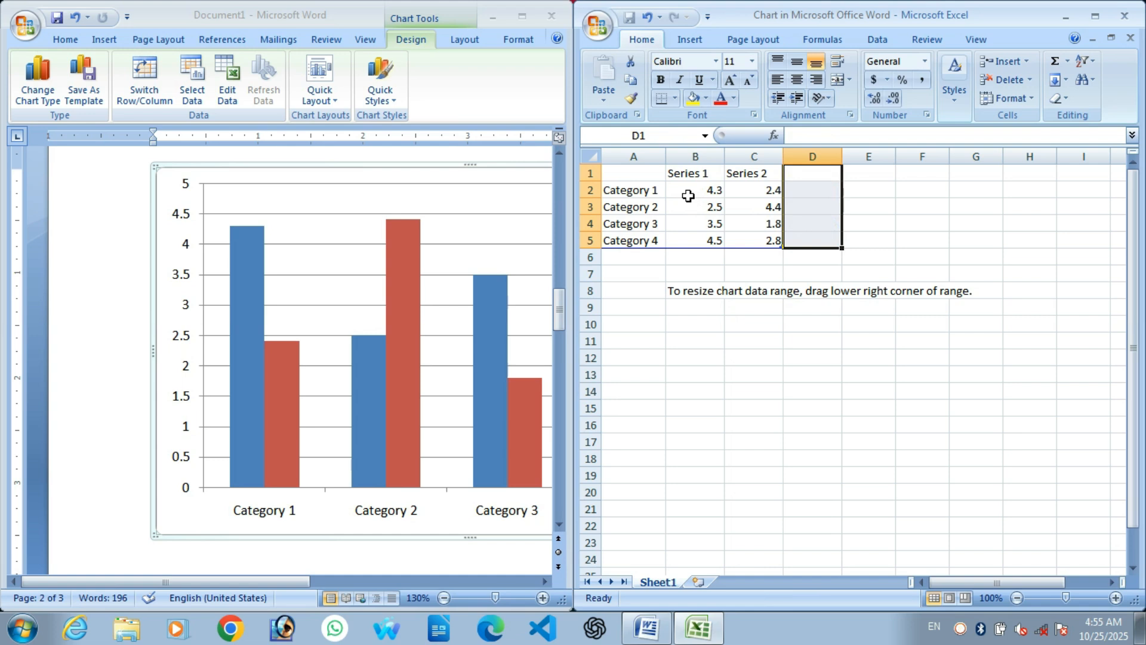
{"action": "left_click", "coordinate": [704, 171]}
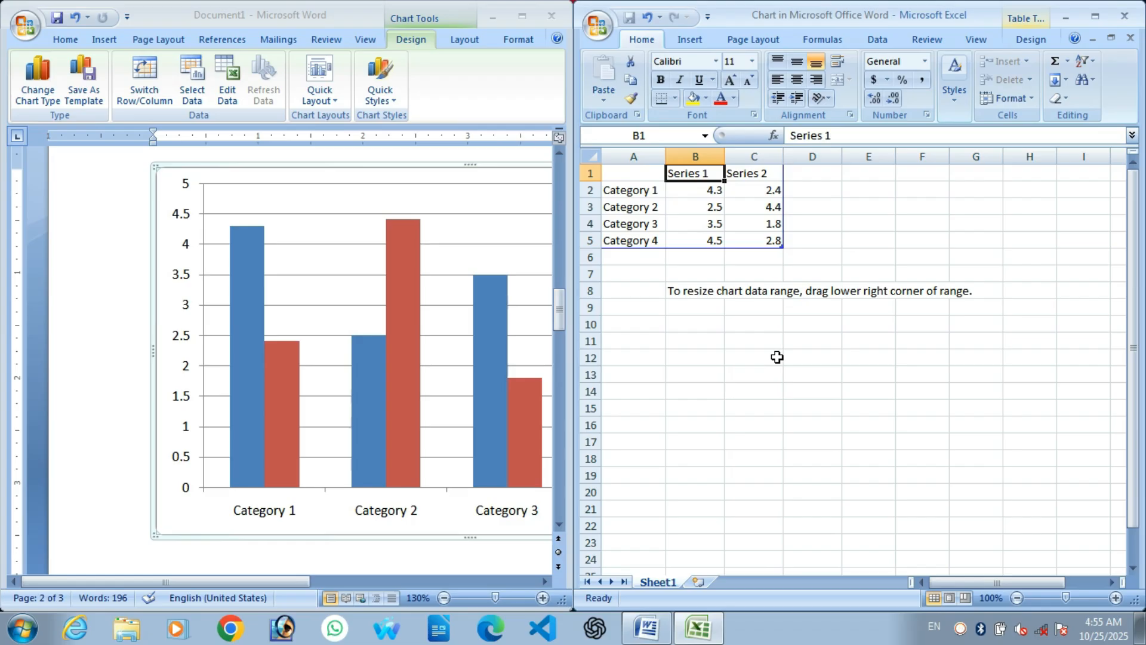
Step: Enter the Male and Female headings and the Hardoi row with 45% and 55%
{"action": "type", "text": "Male"}
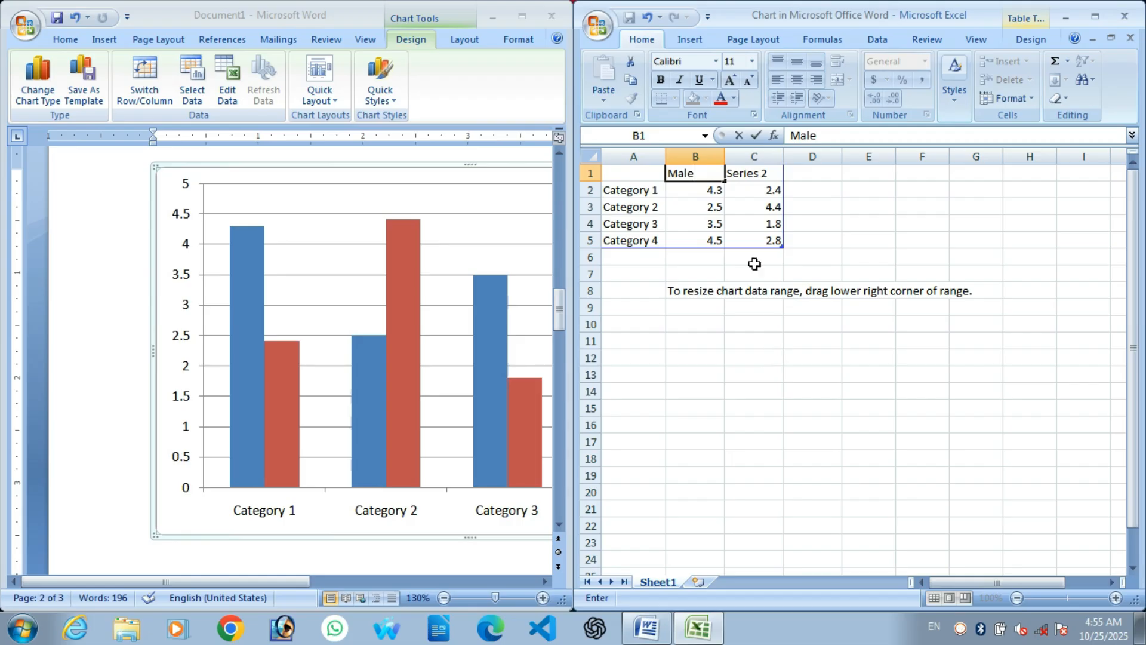
{"action": "left_click", "coordinate": [766, 177]}
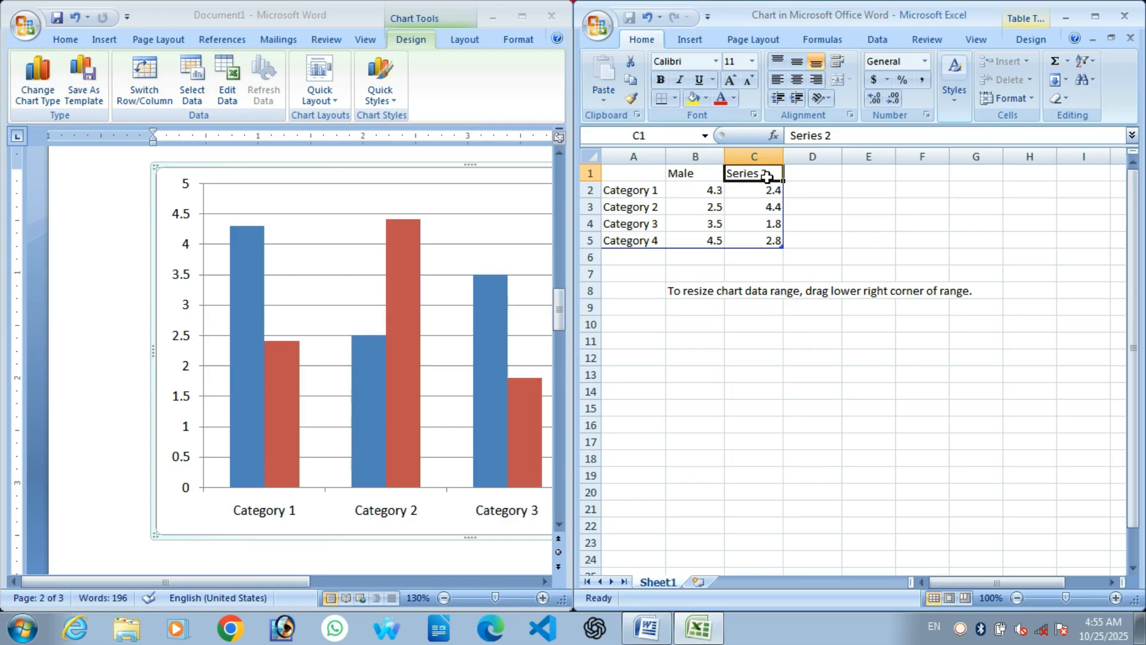
{"action": "type", "text": "Female"}
{"action": "left_click", "coordinate": [640, 193]}
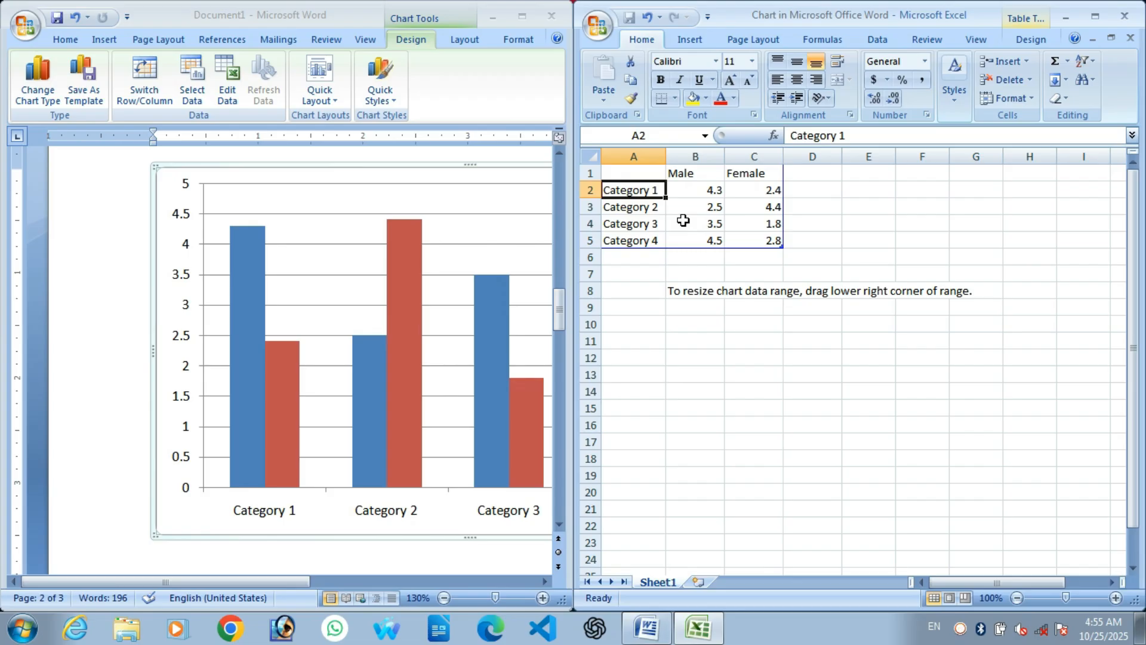
{"action": "type", "text": "Hard"}
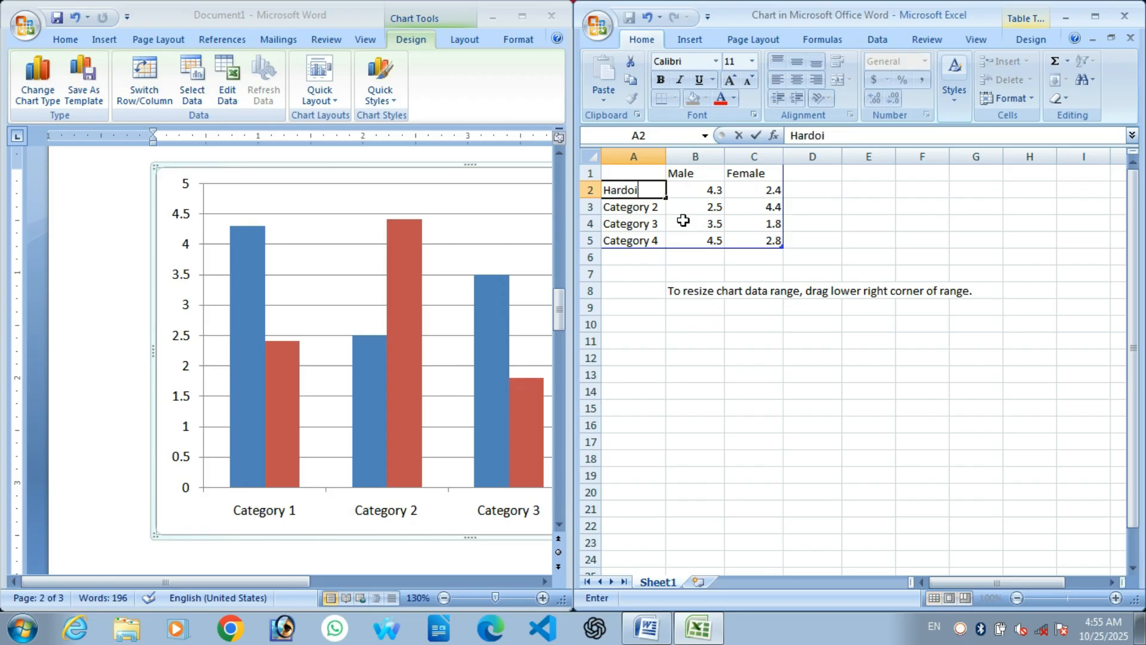
{"action": "type", "text": "oi"}
{"action": "left_click", "coordinate": [698, 188]}
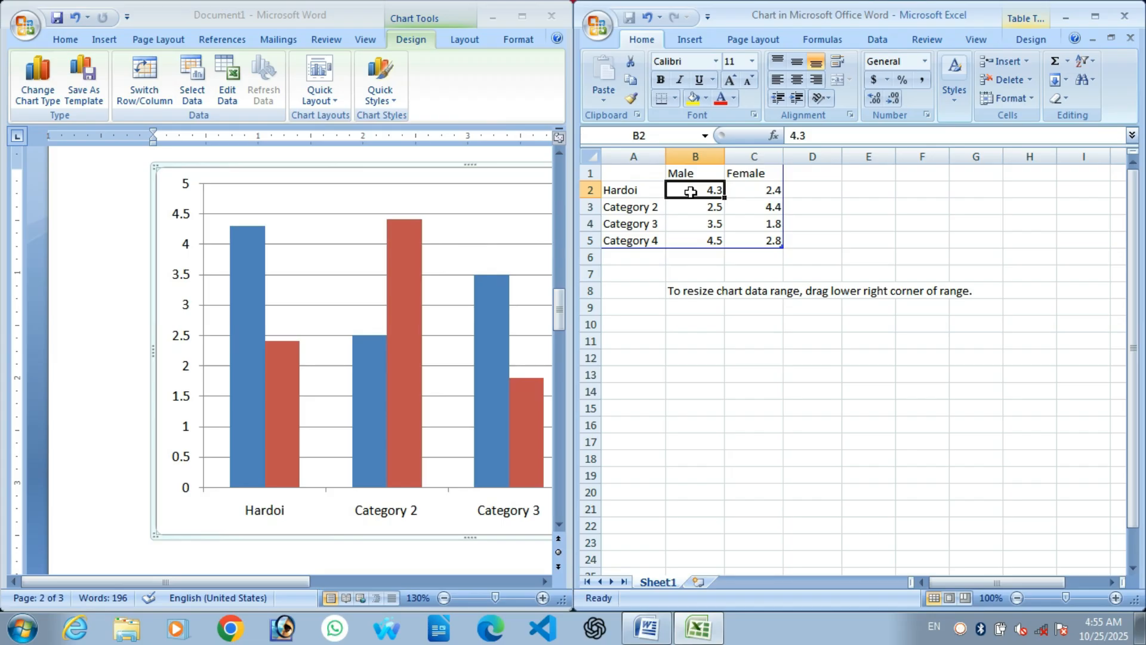
{"action": "type", "text": "45%"}
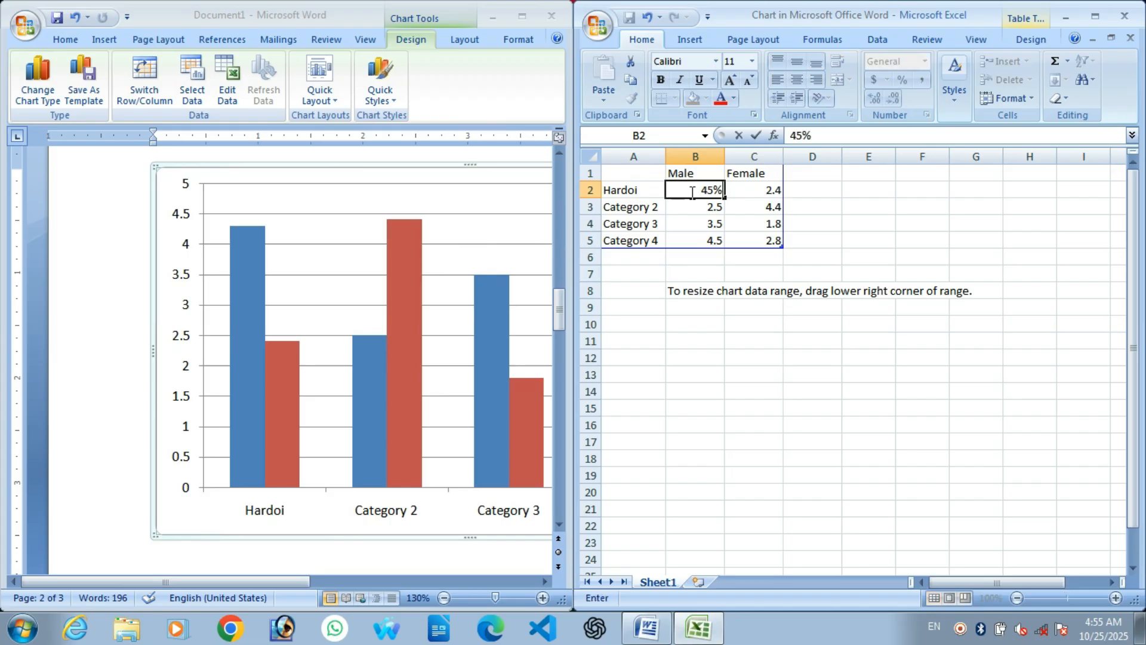
{"action": "key", "text": "Tab"}
{"action": "type", "text": "55"}
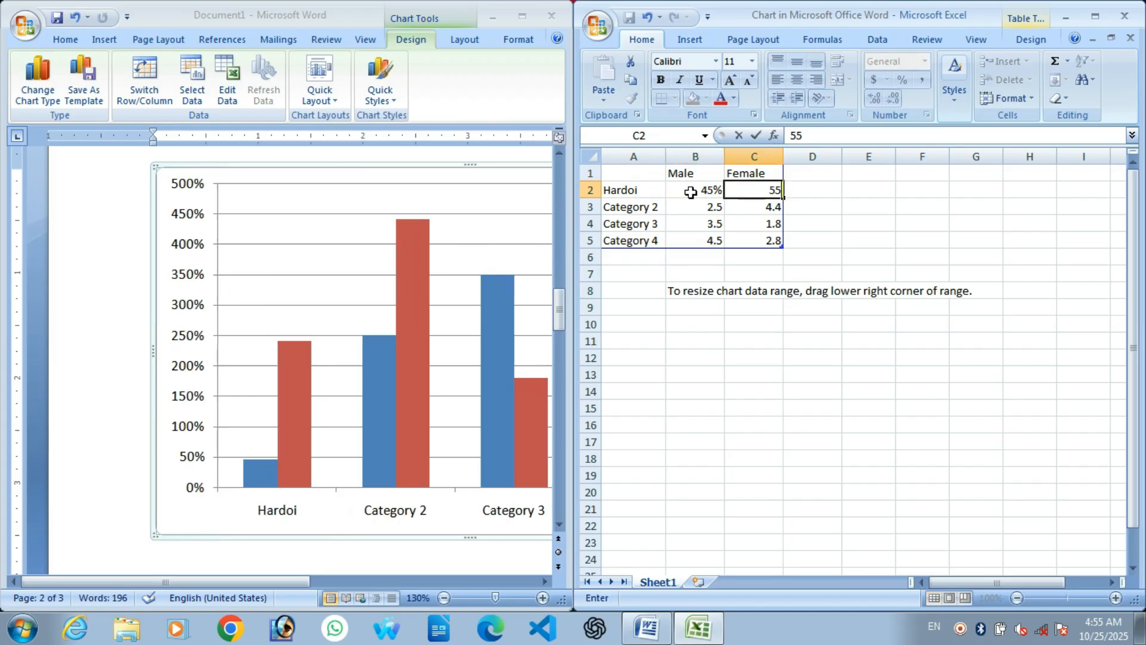
{"action": "type", "text": "%"}
{"action": "key", "text": "Return"}
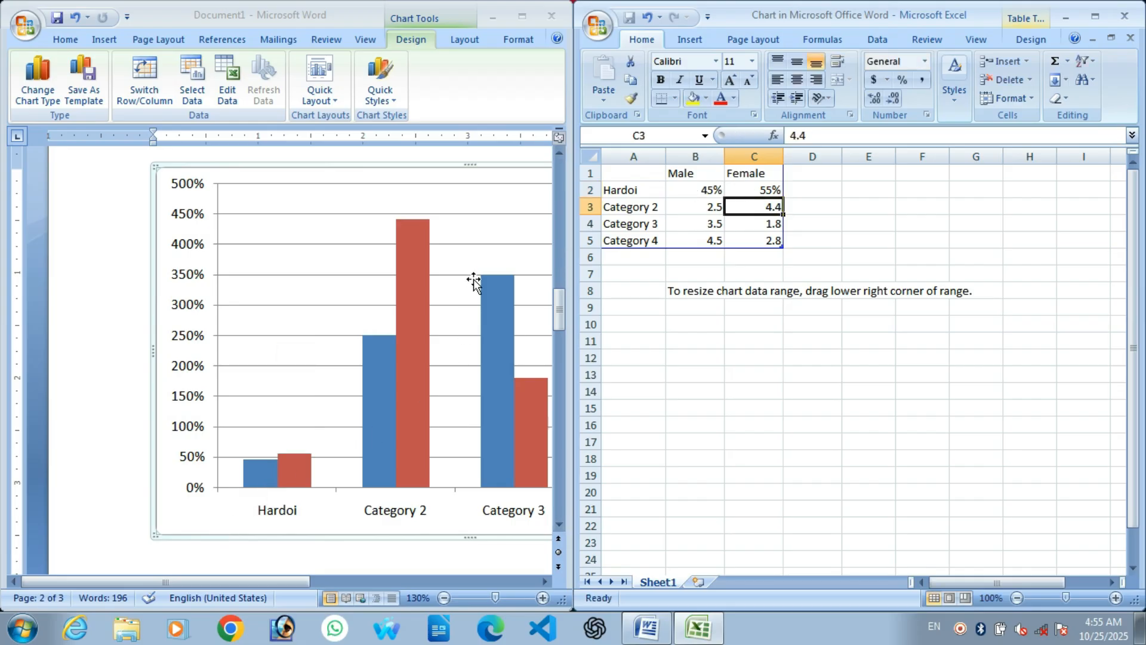
Step: Enter the Pilibhit row with 65 Male and 35% Female
{"action": "left_click", "coordinate": [620, 206]}
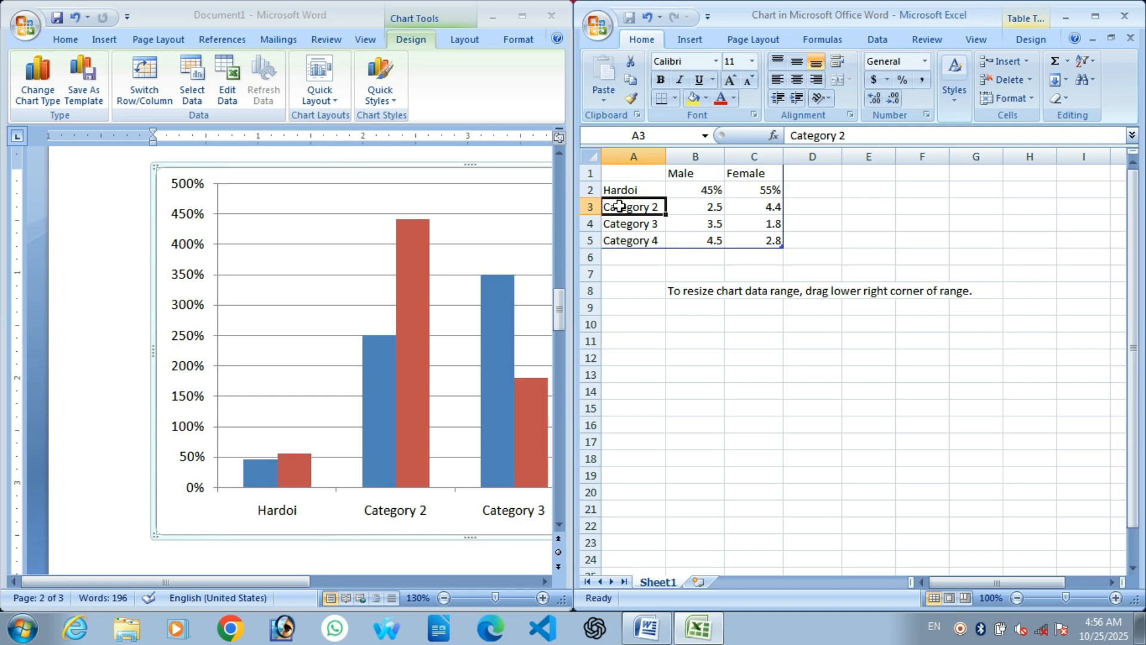
{"action": "type", "text": "Pilibhit"}
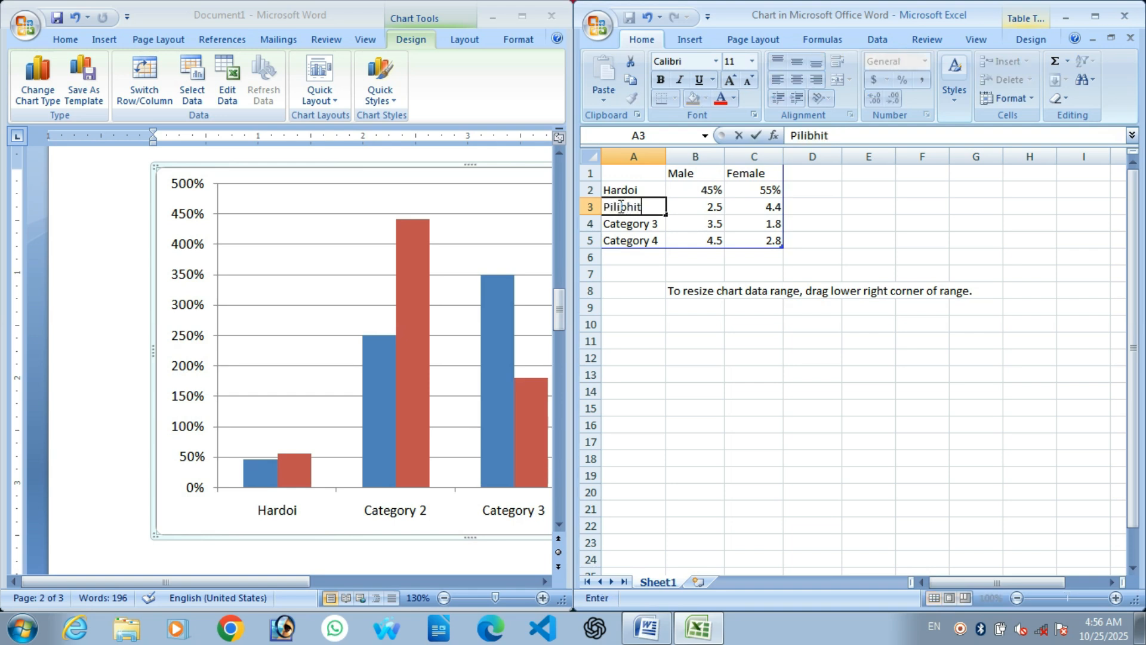
{"action": "key", "text": "Tab"}
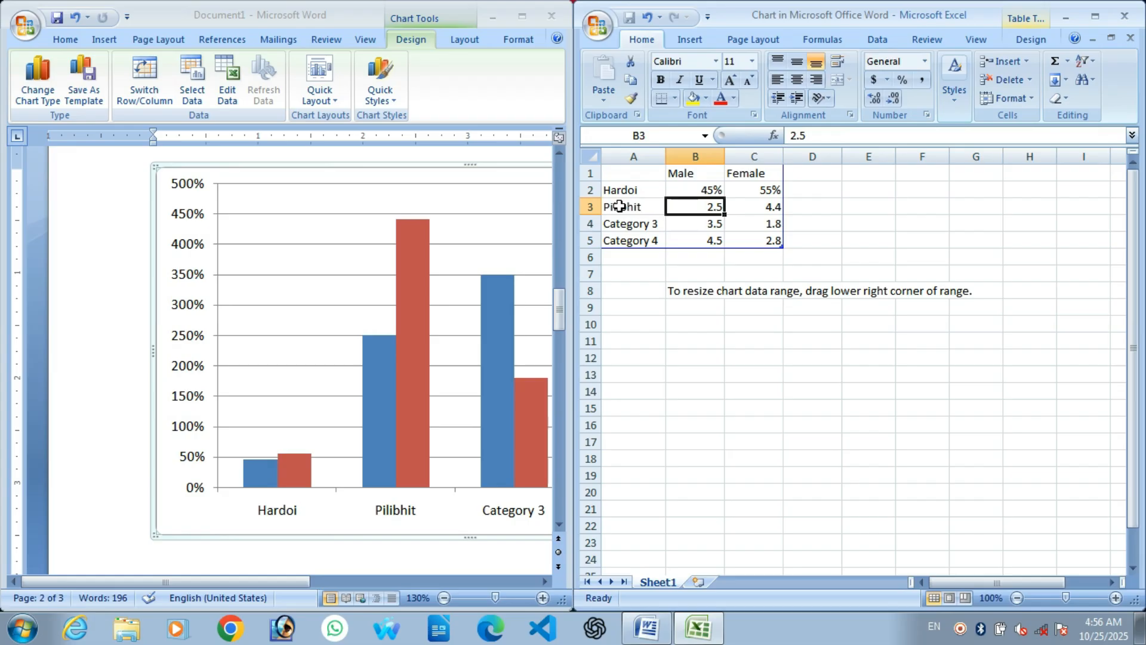
{"action": "type", "text": "65"}
{"action": "key", "text": "Tab"}
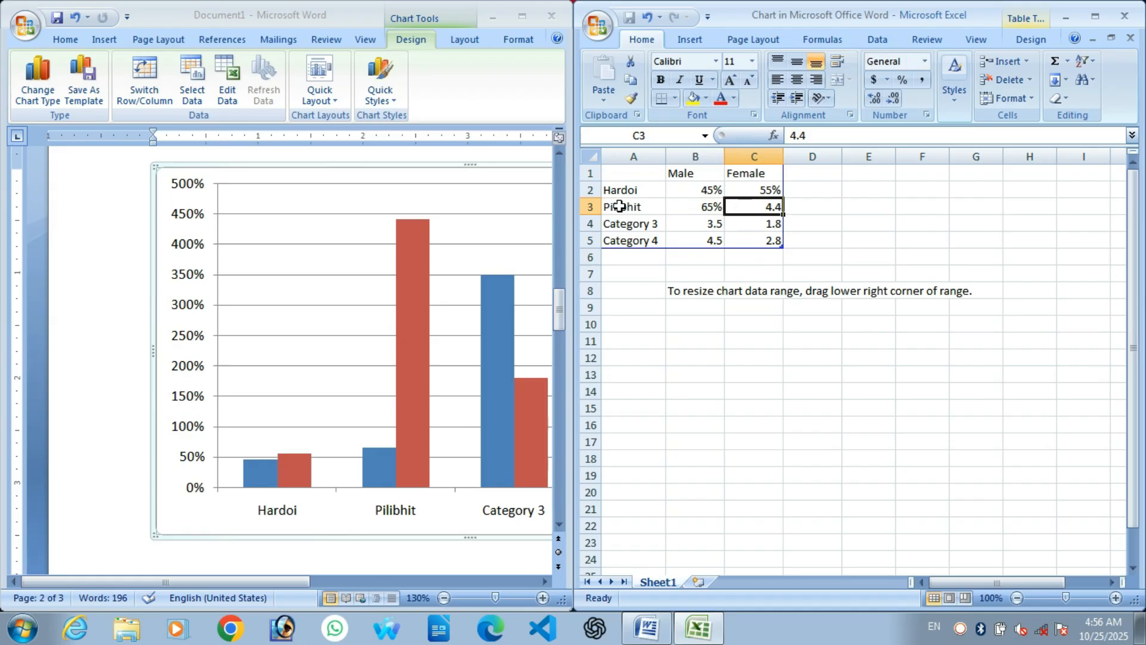
{"action": "type", "text": "35%"}
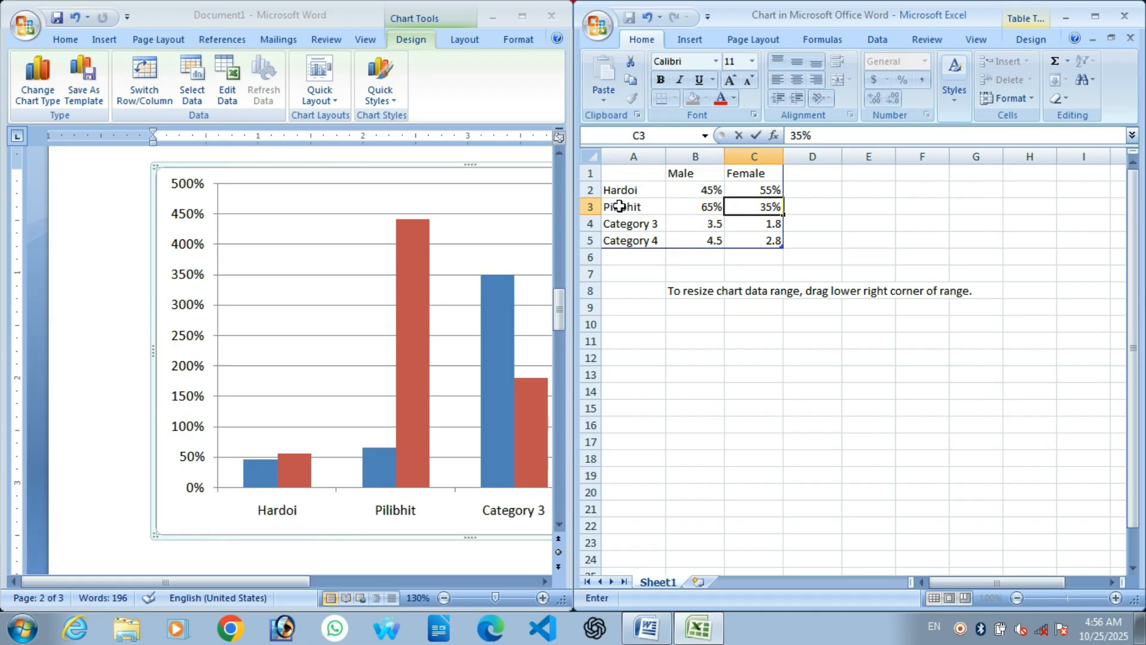
{"action": "key", "text": "Return"}
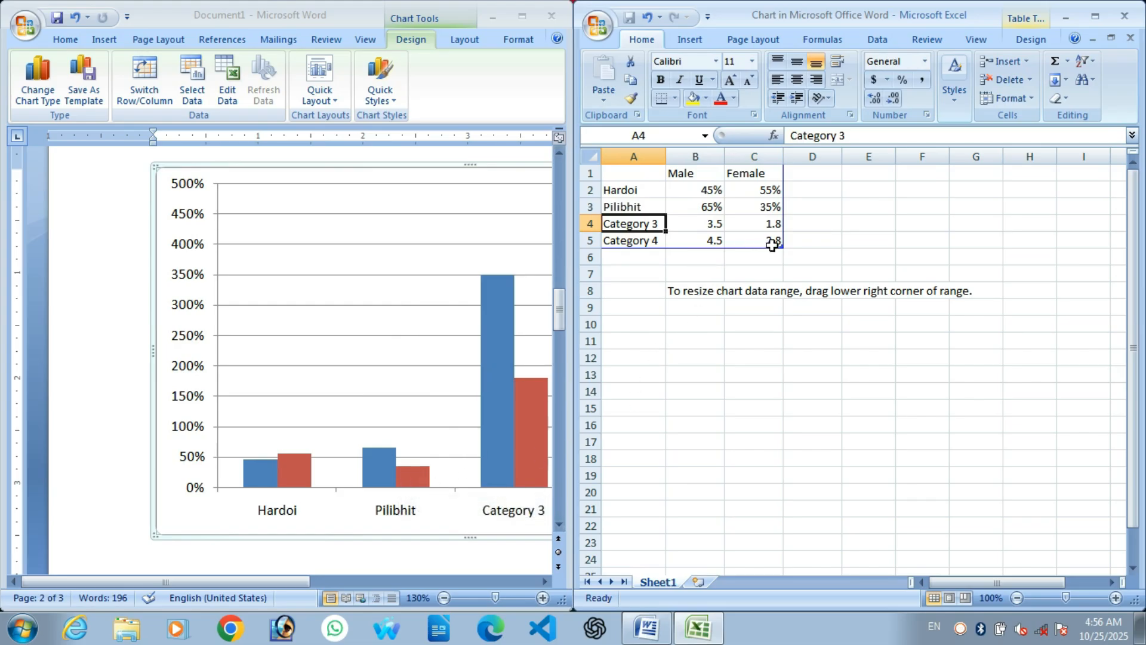
Step: Limit the chart range to the Hardoi and Pilibhit rows and maximize the Word window
{"action": "left_click_drag", "start_coordinate": [780, 240], "coordinate": [782, 214]}
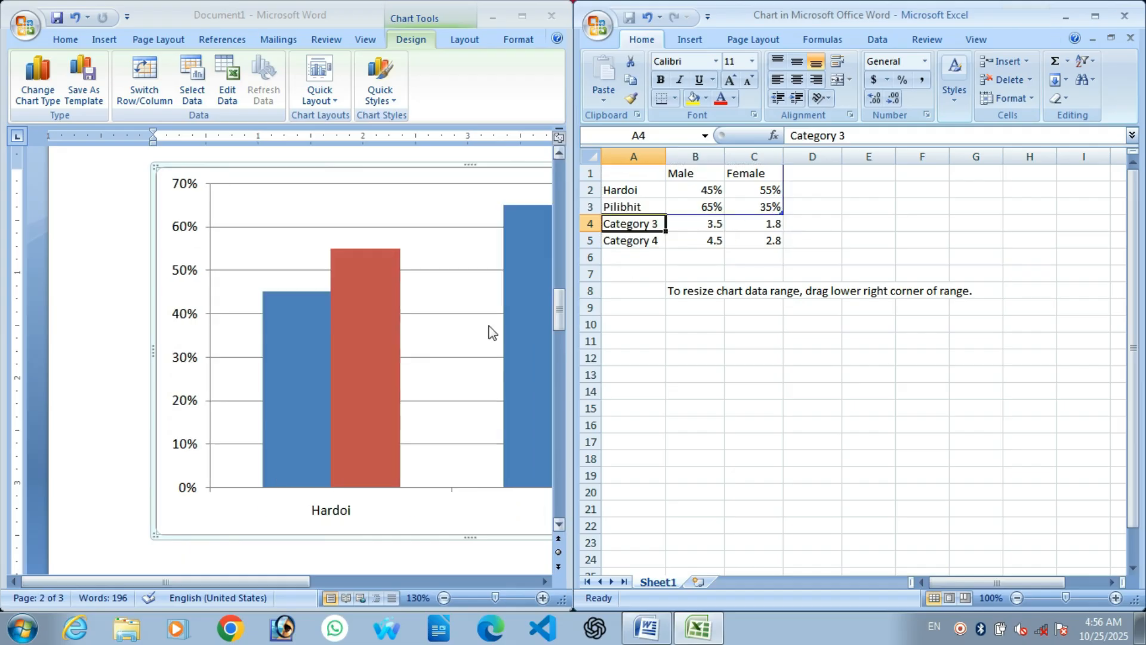
{"action": "left_click", "coordinate": [523, 18]}
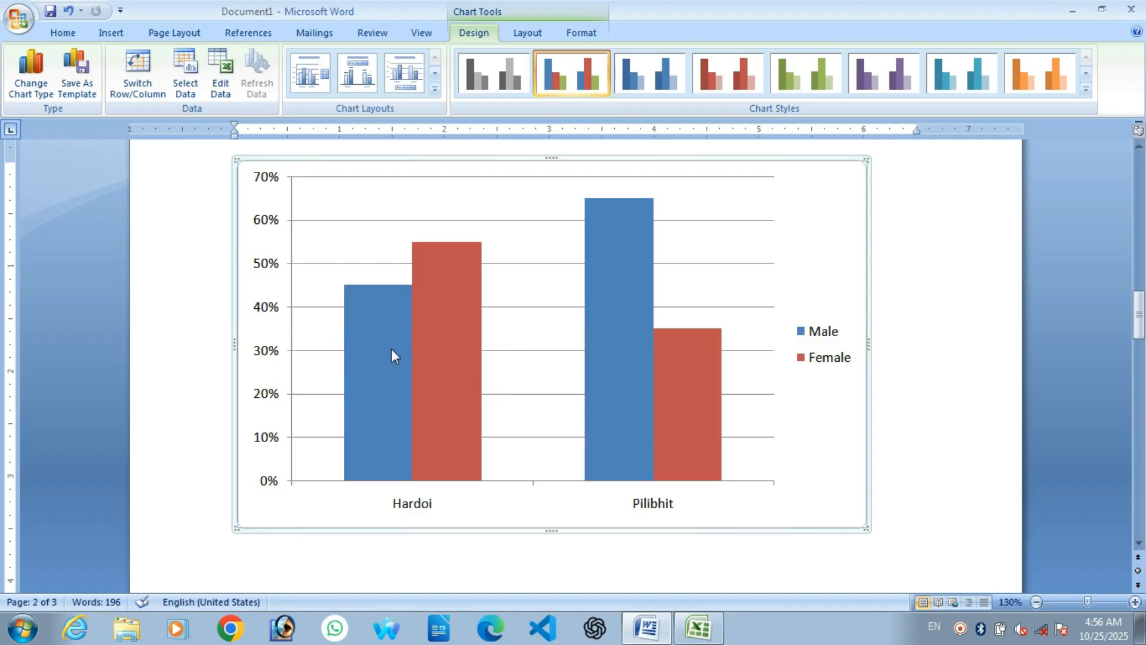
{"action": "mouse_move", "coordinate": [392, 353]}
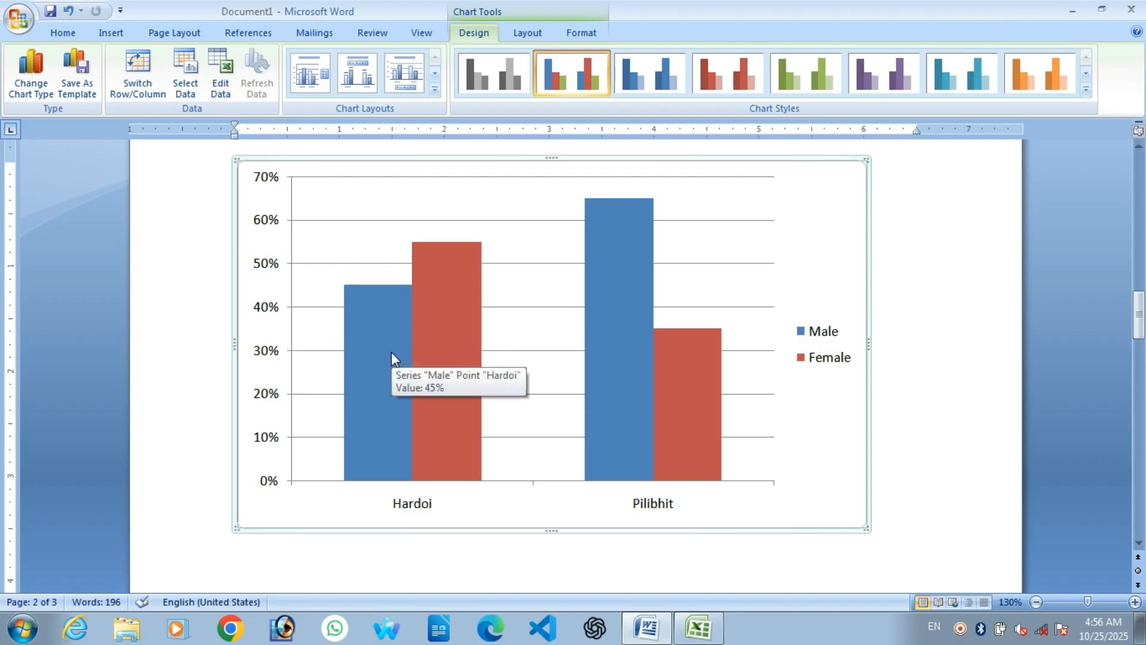
{"action": "left_click", "coordinate": [392, 354]}
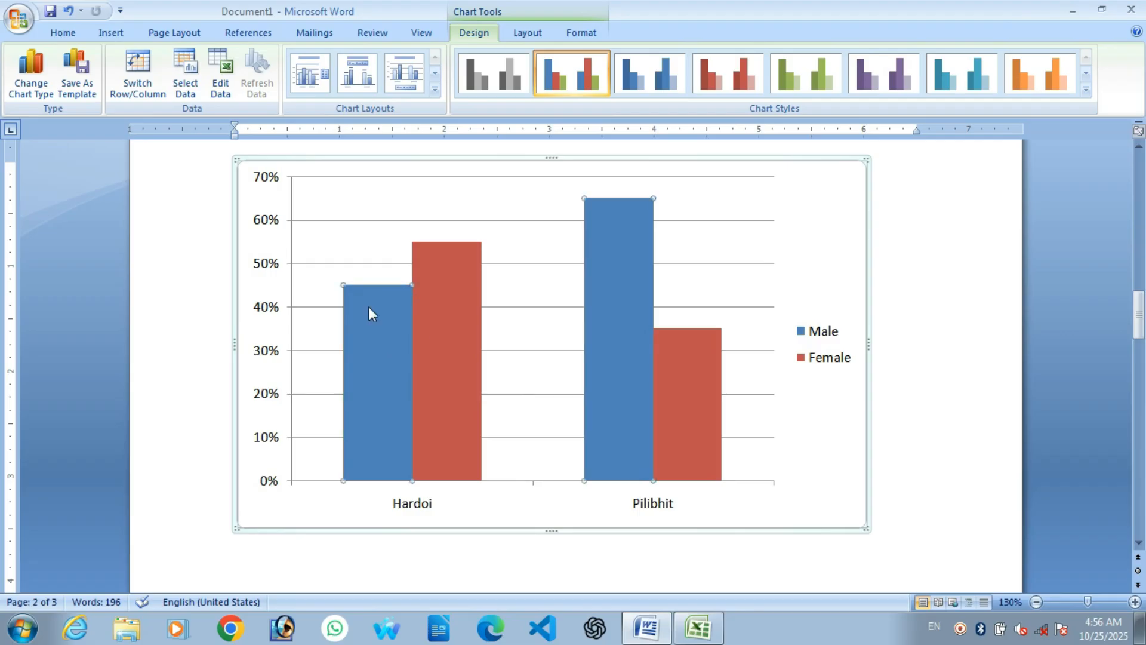
Step: Fill the Male series with green and the Female series with blue
{"action": "left_click", "coordinate": [580, 33]}
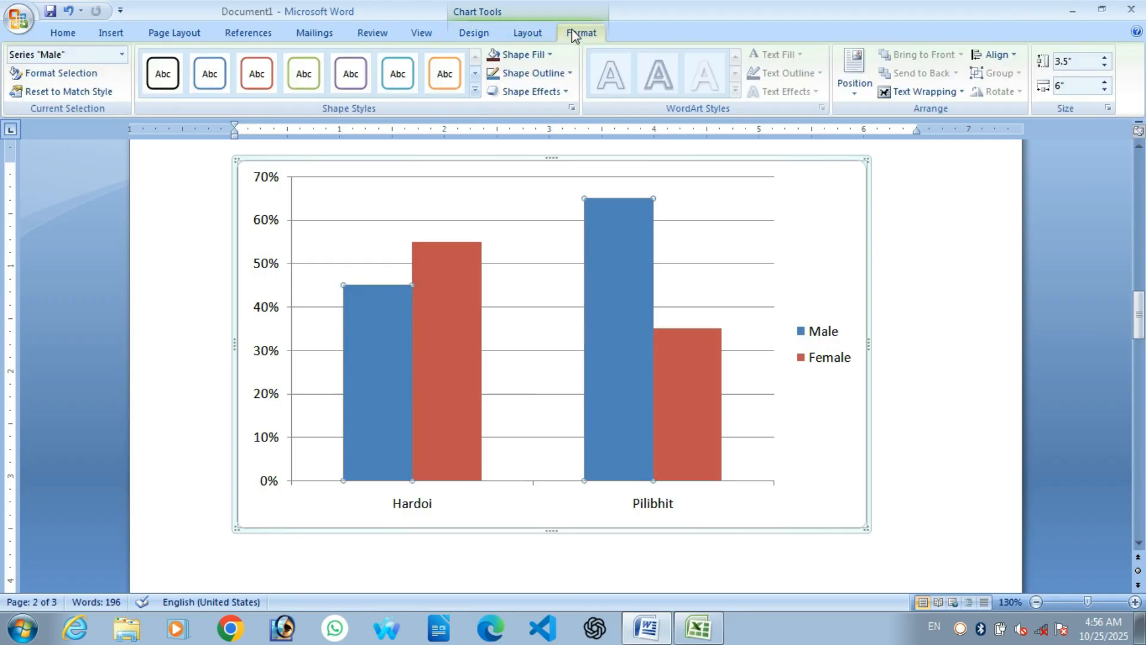
{"action": "left_click", "coordinate": [538, 56]}
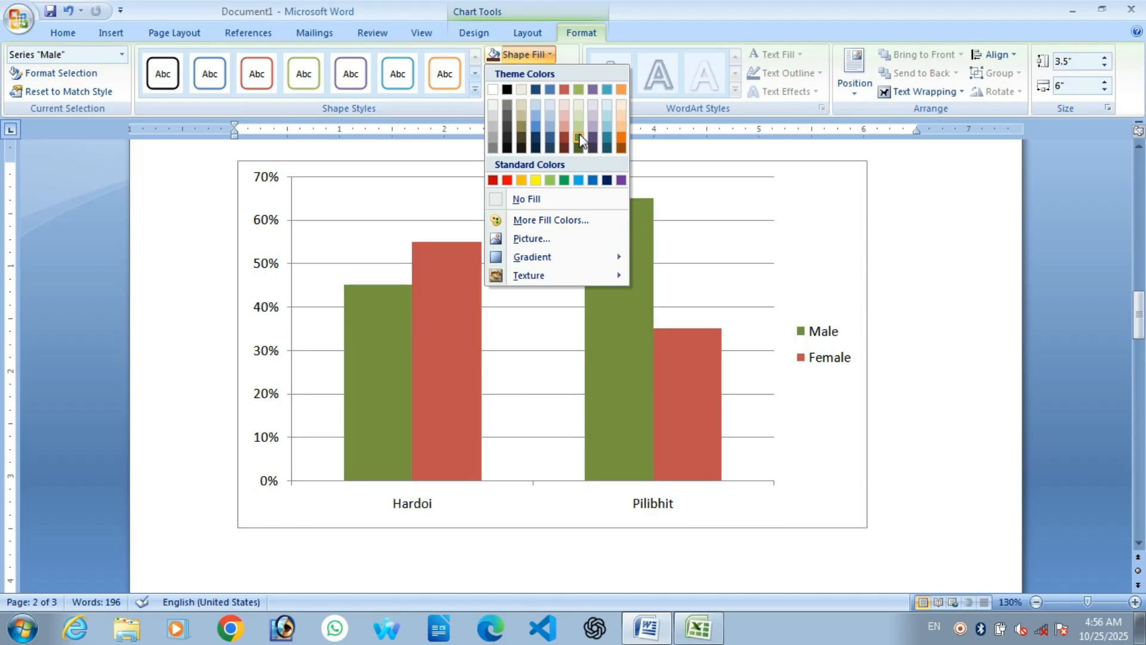
{"action": "left_click", "coordinate": [566, 180]}
{"action": "left_click", "coordinate": [460, 270]}
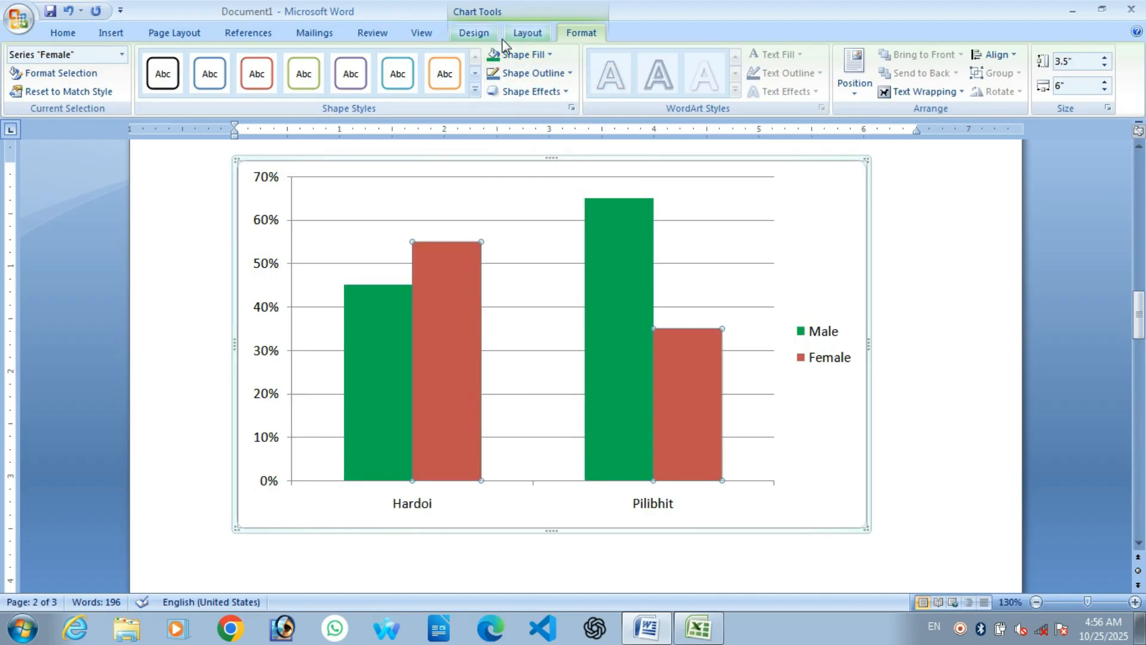
{"action": "left_click", "coordinate": [514, 72]}
{"action": "left_click", "coordinate": [517, 55]}
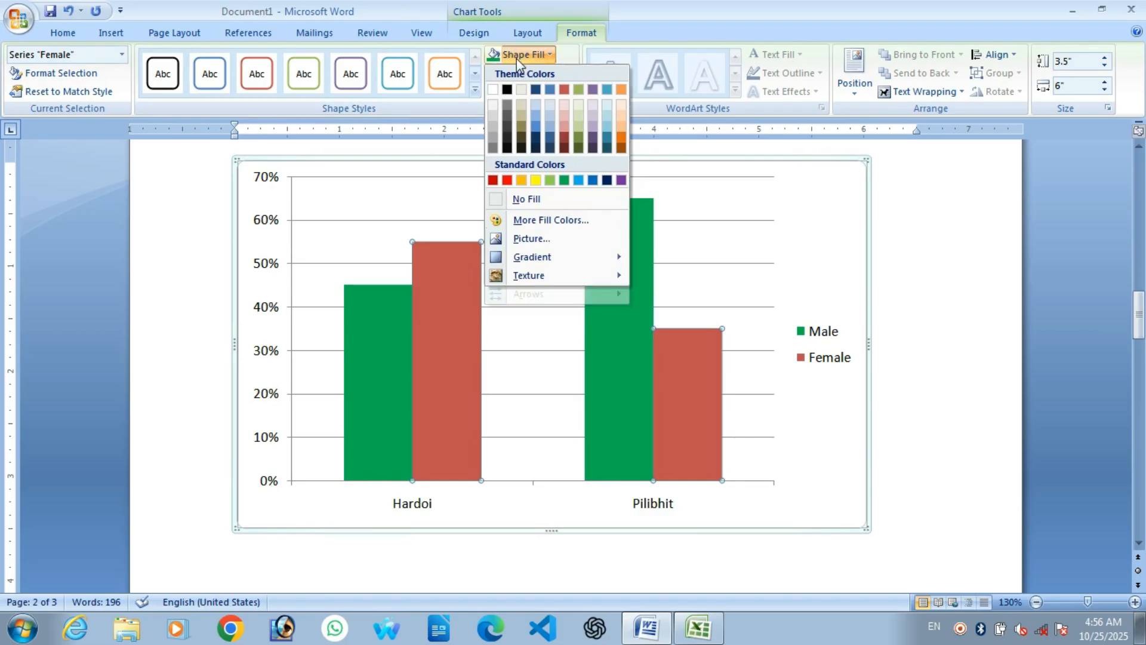
{"action": "left_click", "coordinate": [592, 180]}
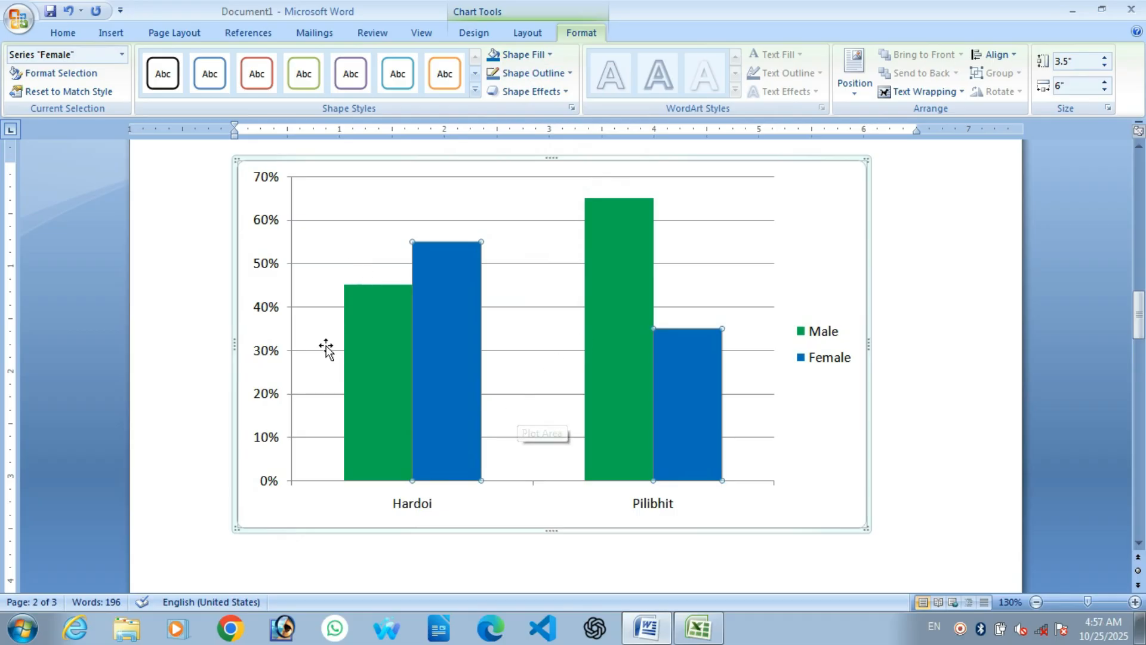
{"action": "right_click", "coordinate": [375, 353]}
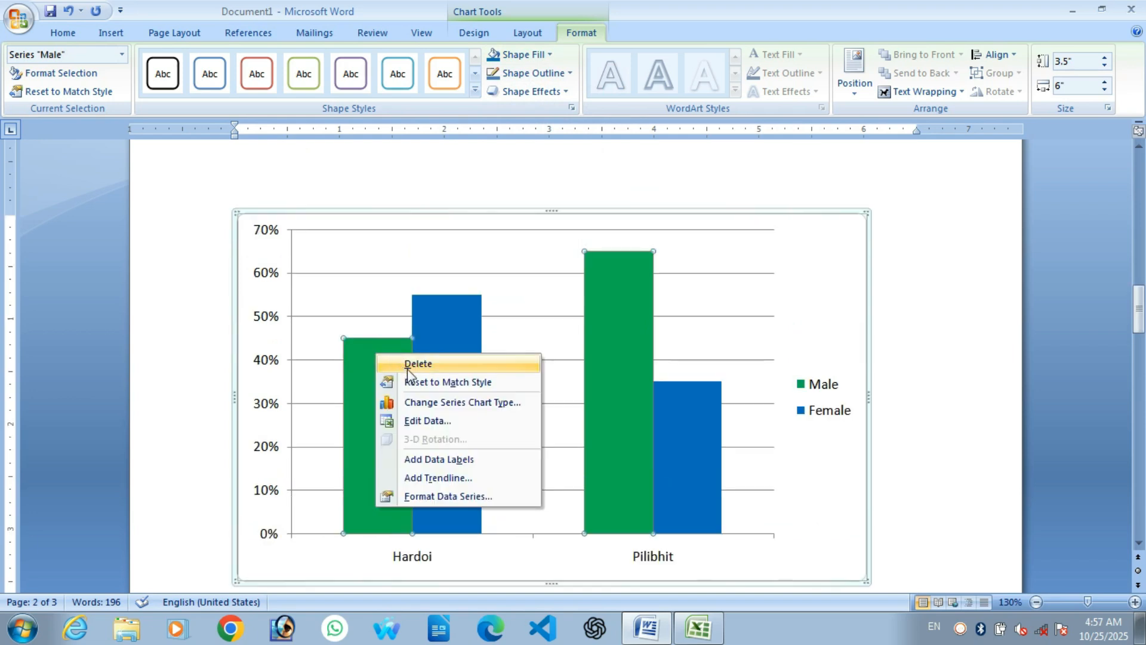
Step: Add data labels to both the Male and Female series
{"action": "left_click", "coordinate": [466, 459]}
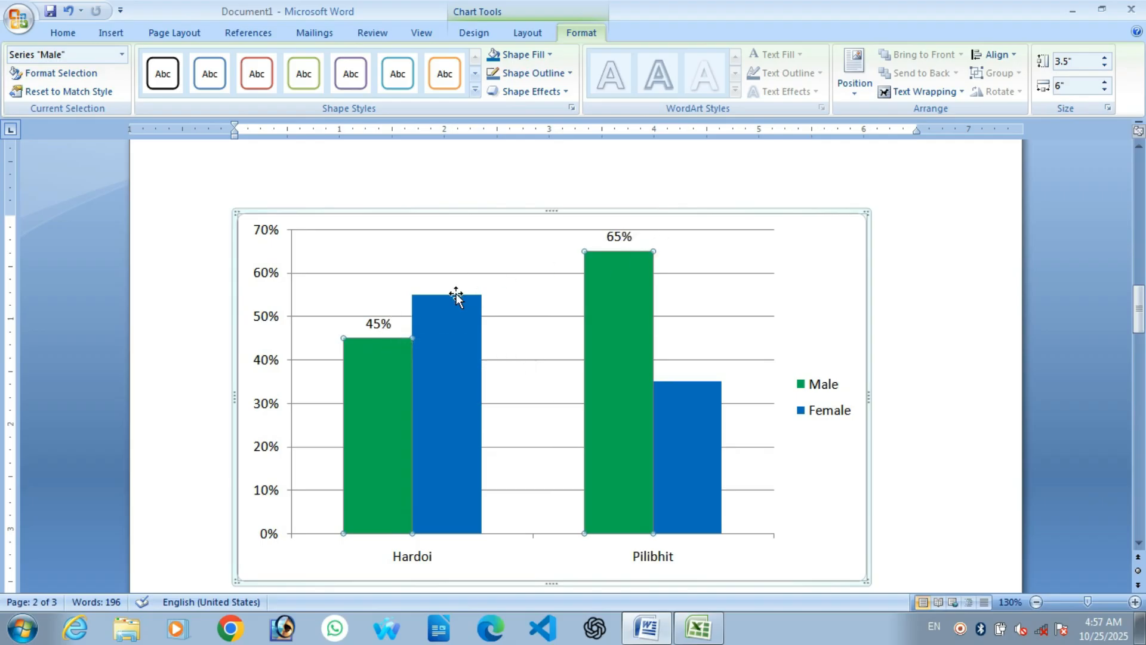
{"action": "left_click", "coordinate": [442, 345]}
{"action": "right_click", "coordinate": [440, 344]}
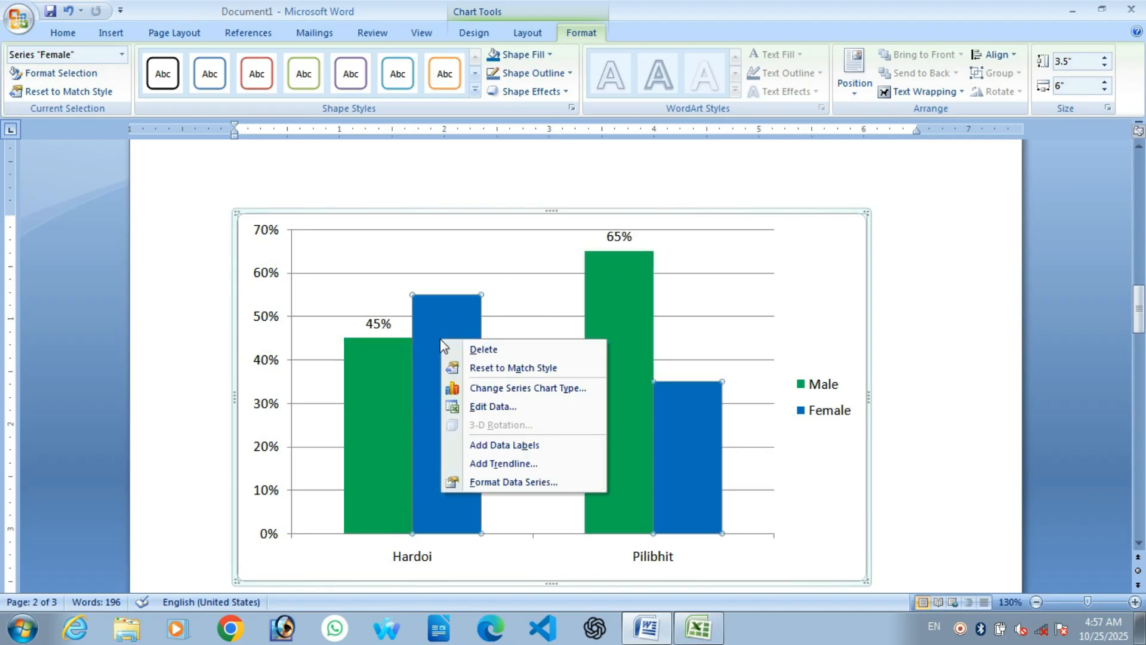
{"action": "left_click", "coordinate": [507, 445]}
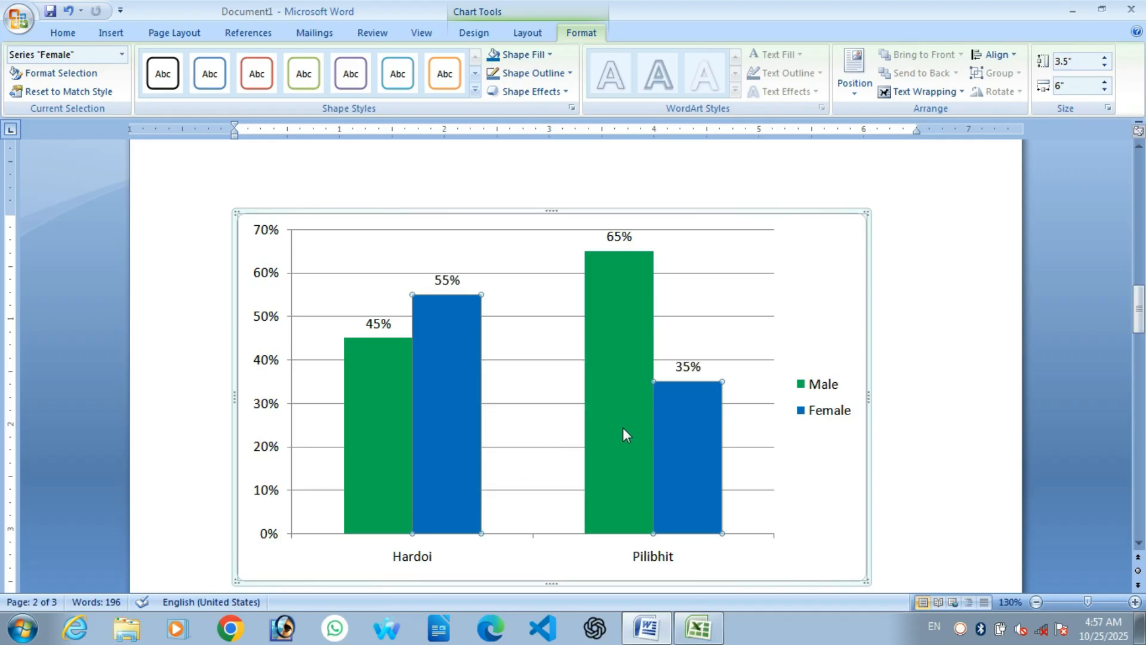
Step: Look over the page, deselect the chart and flowchart, then reselect the Hardoi/Pilibhit chart
{"action": "scroll", "coordinate": [621, 433], "scroll_direction": "down", "scroll_amount": 6}
{"action": "scroll", "coordinate": [370, 337], "scroll_direction": "up", "scroll_amount": 4}
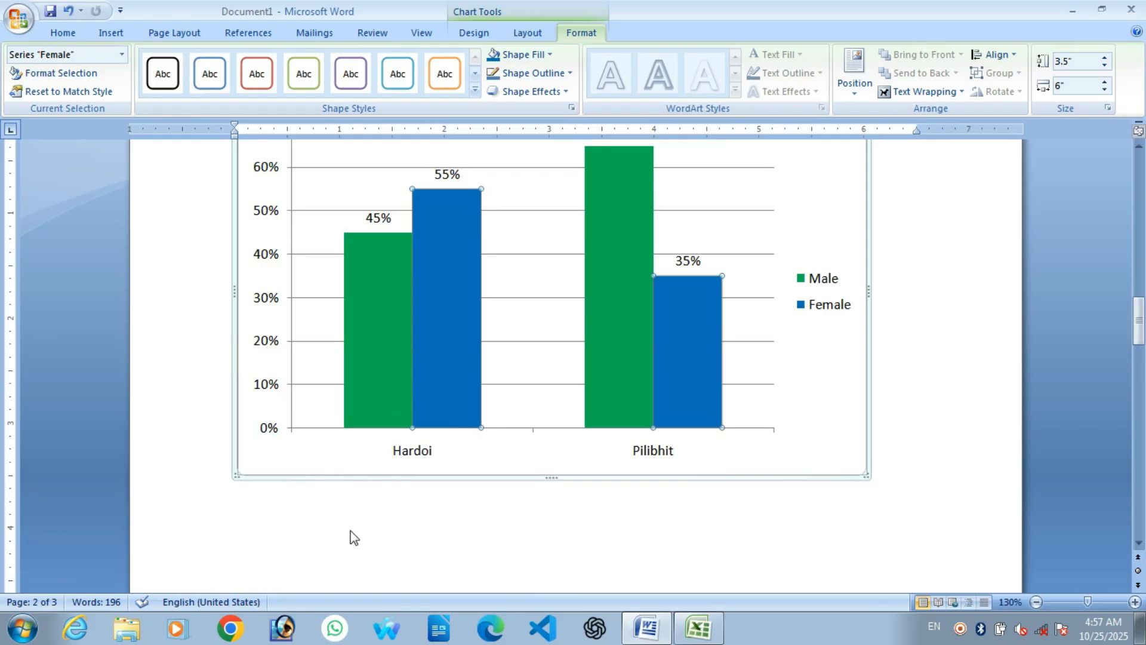
{"action": "left_click", "coordinate": [343, 515]}
{"action": "scroll", "coordinate": [340, 507], "scroll_direction": "down", "scroll_amount": 10}
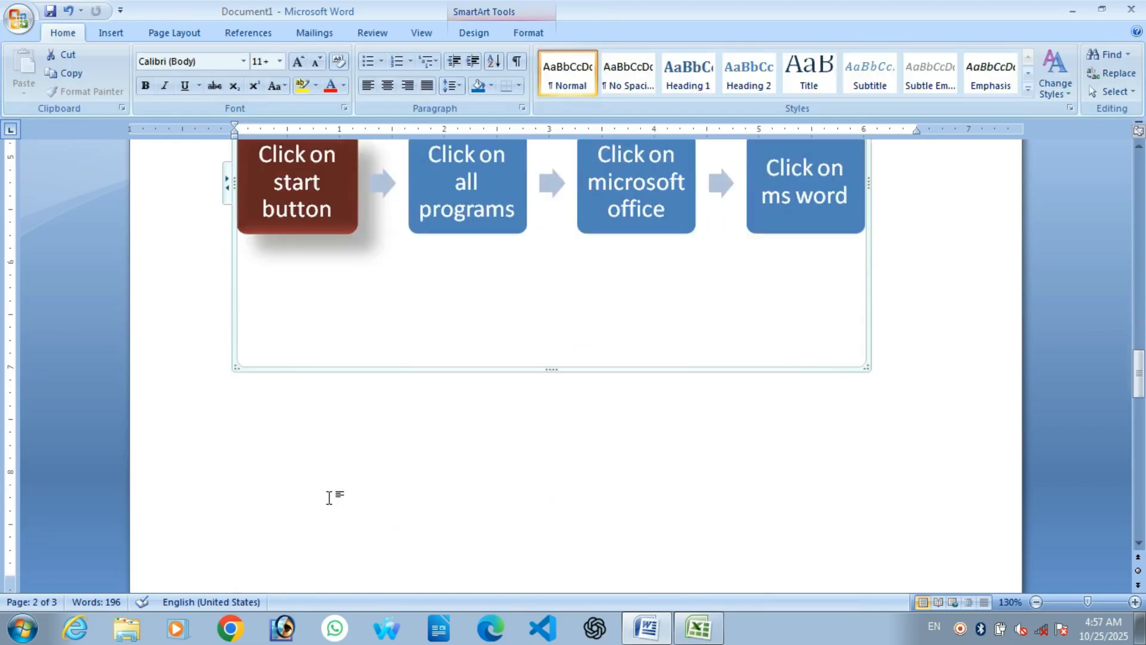
{"action": "left_click", "coordinate": [328, 497]}
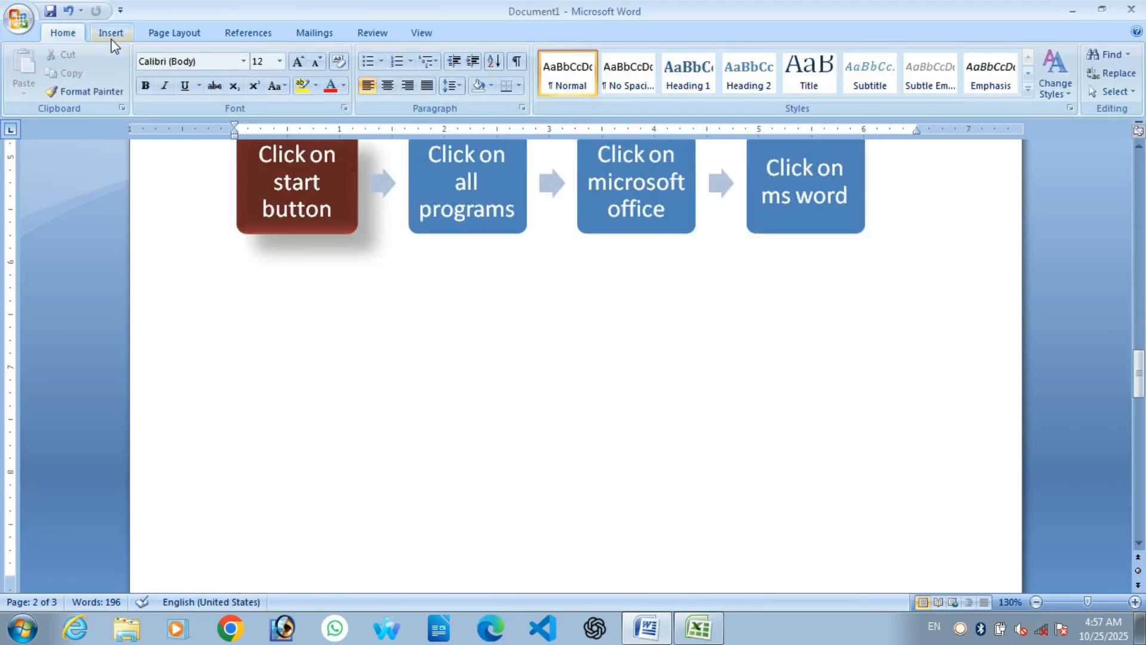
{"action": "scroll", "coordinate": [406, 193], "scroll_direction": "up", "scroll_amount": 3}
{"action": "scroll", "coordinate": [406, 193], "scroll_direction": "up", "scroll_amount": 11}
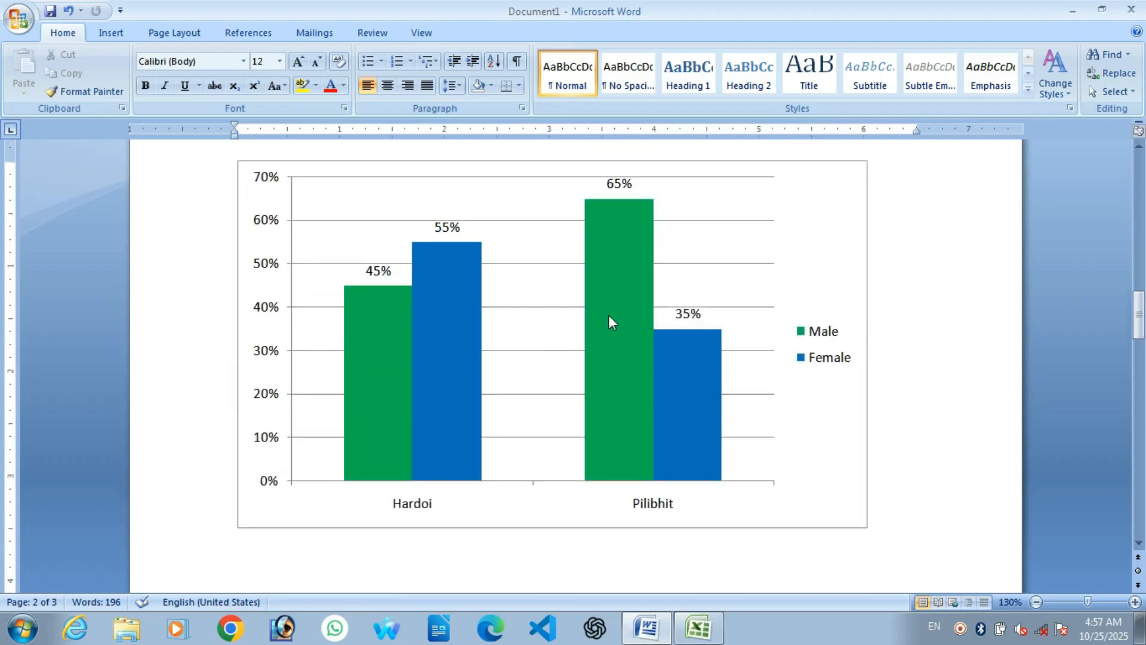
{"action": "left_click", "coordinate": [561, 328]}
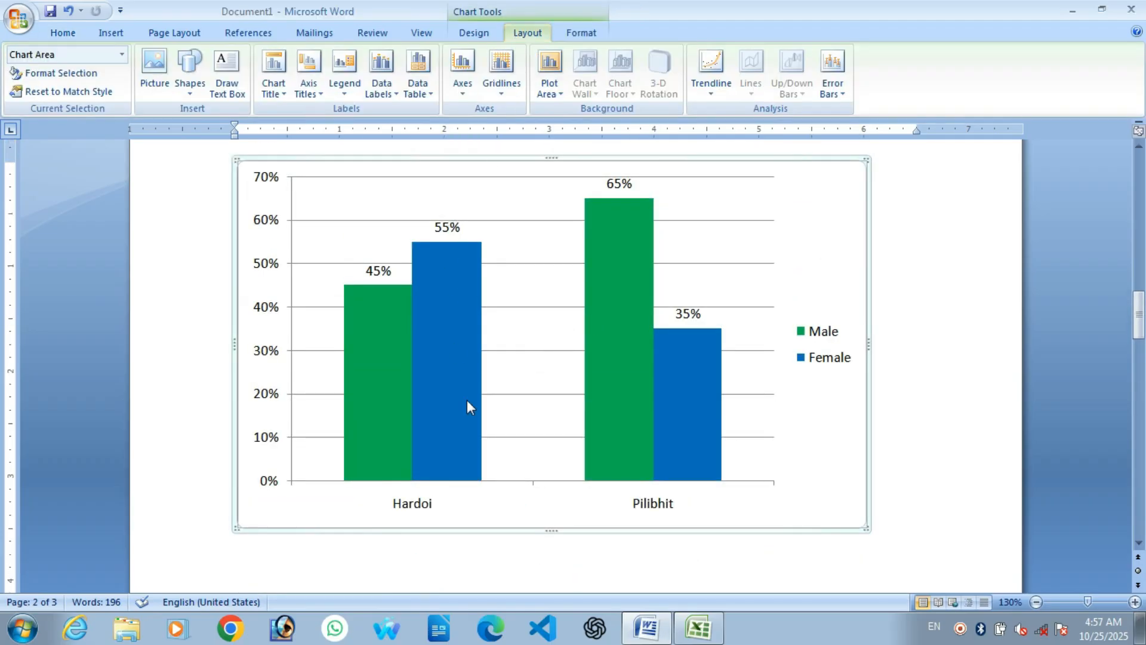
Step: Change the chart to Stacked Column, then to the 3-D Stacked Cylinder type
{"action": "left_click", "coordinate": [477, 36]}
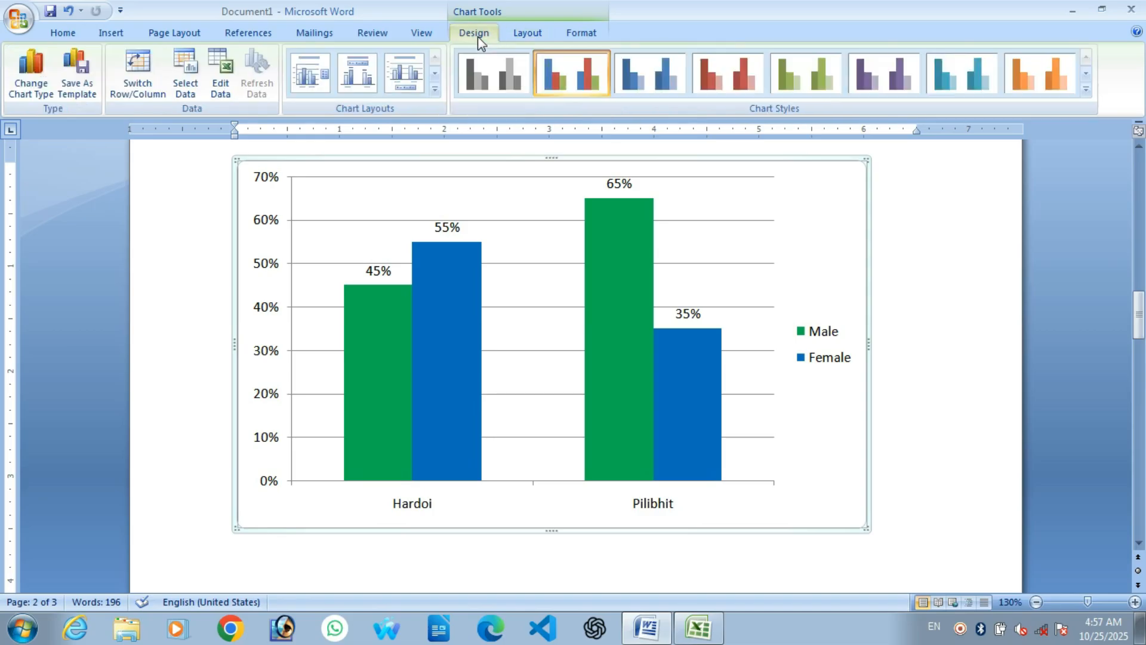
{"action": "left_click", "coordinate": [37, 95]}
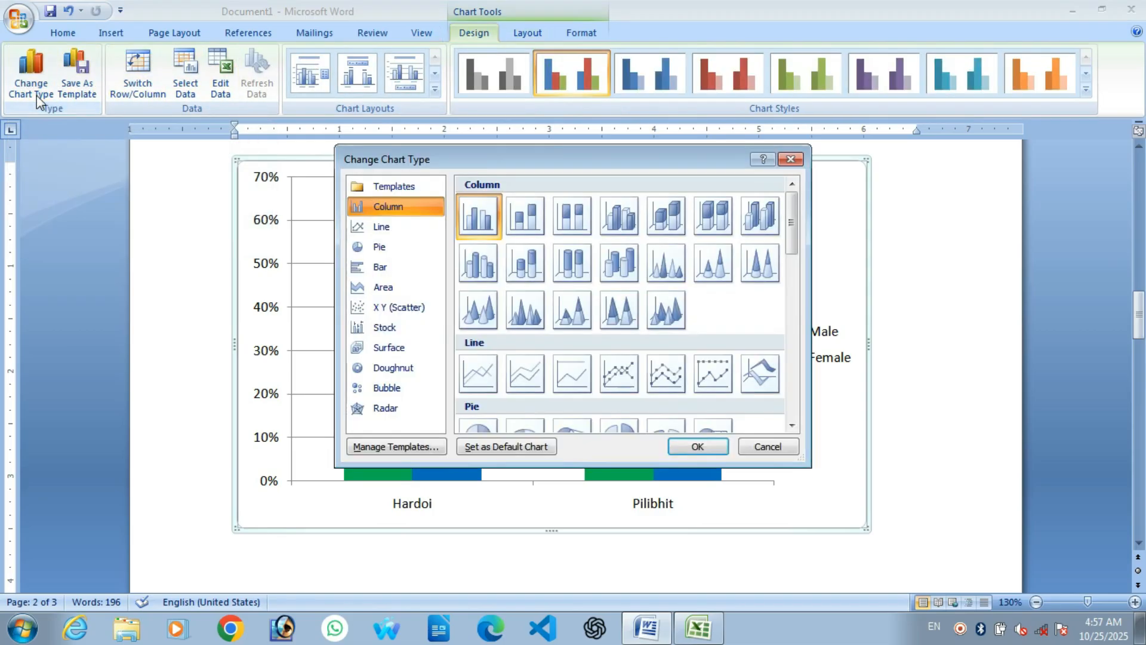
{"action": "left_click", "coordinate": [524, 227]}
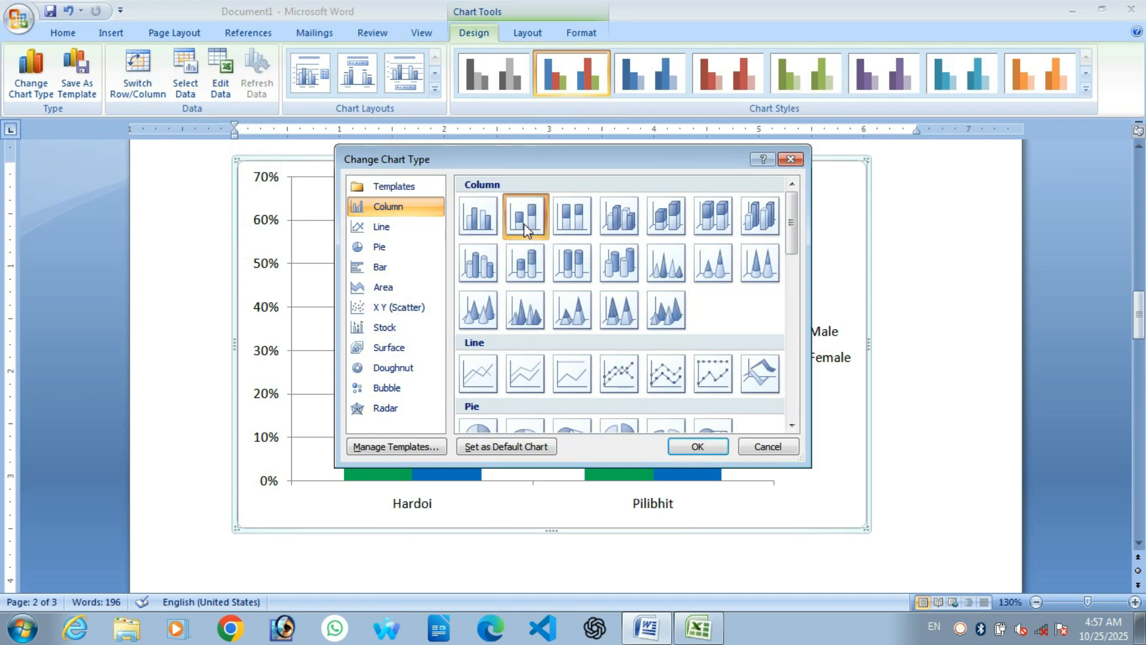
{"action": "left_click", "coordinate": [697, 447]}
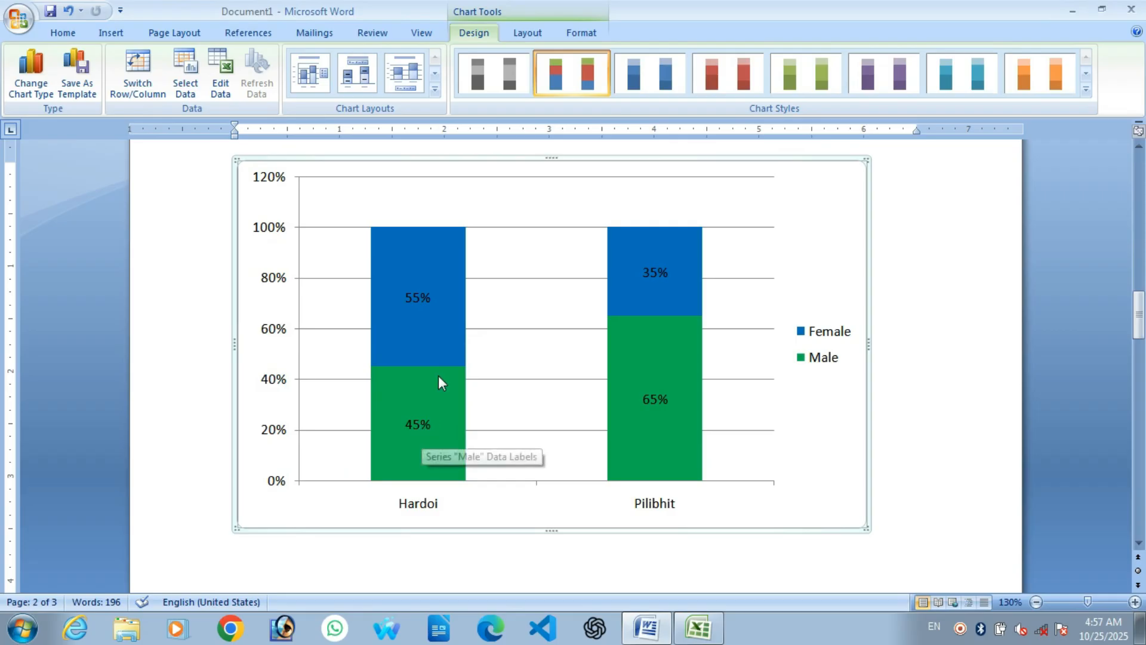
{"action": "left_click", "coordinate": [22, 90]}
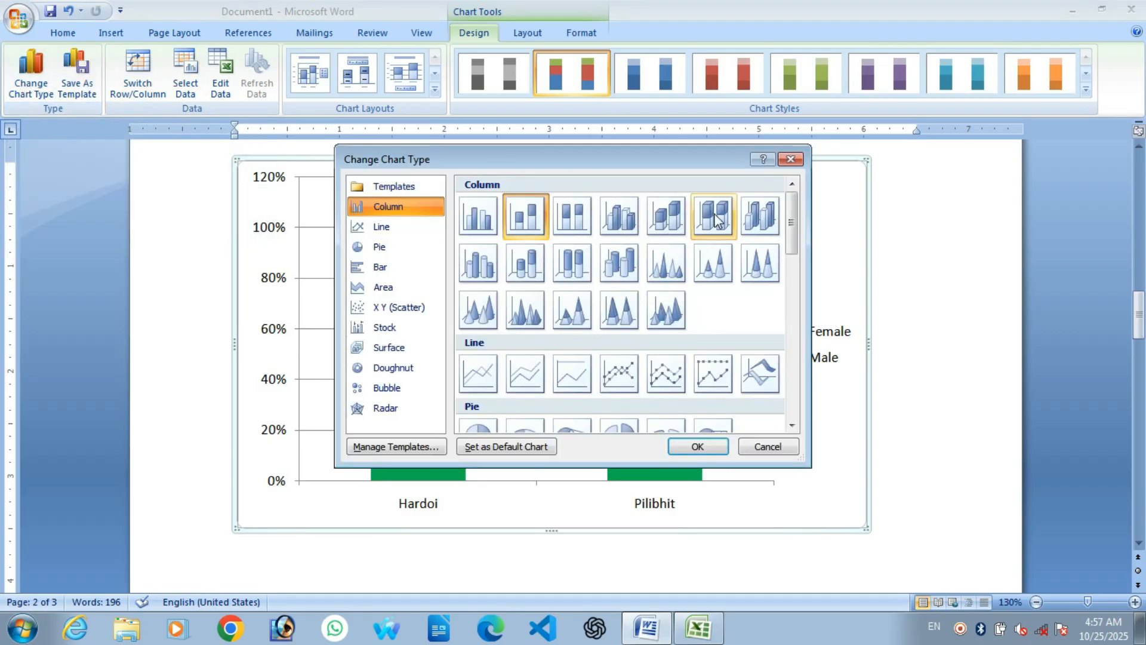
{"action": "left_click", "coordinate": [525, 263]}
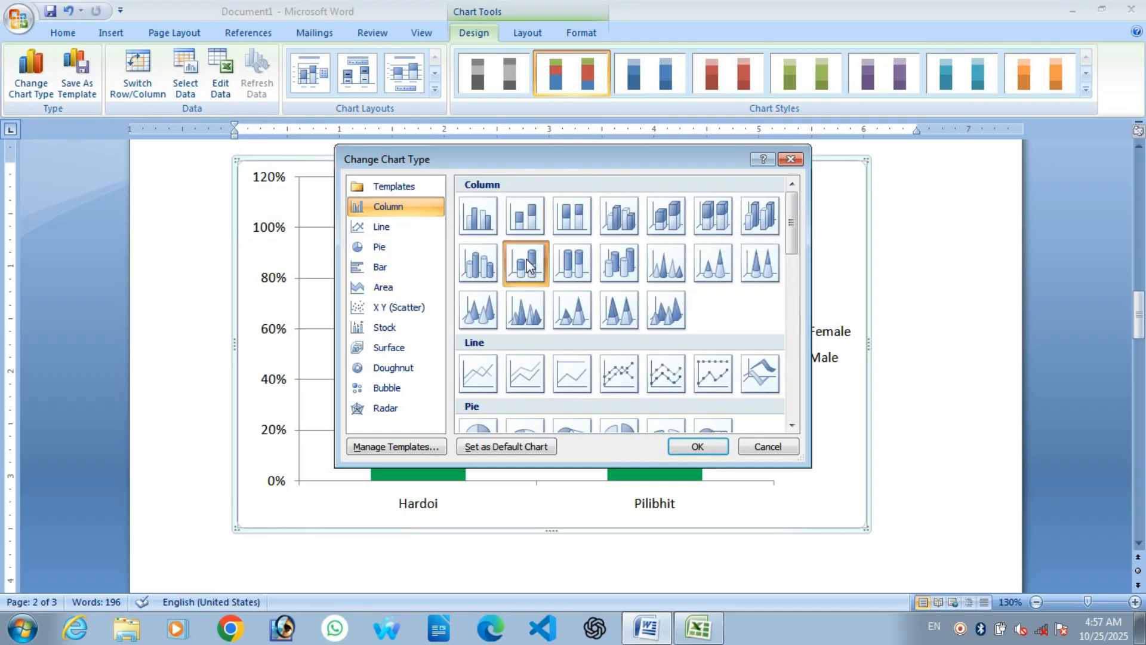
{"action": "left_click", "coordinate": [698, 445]}
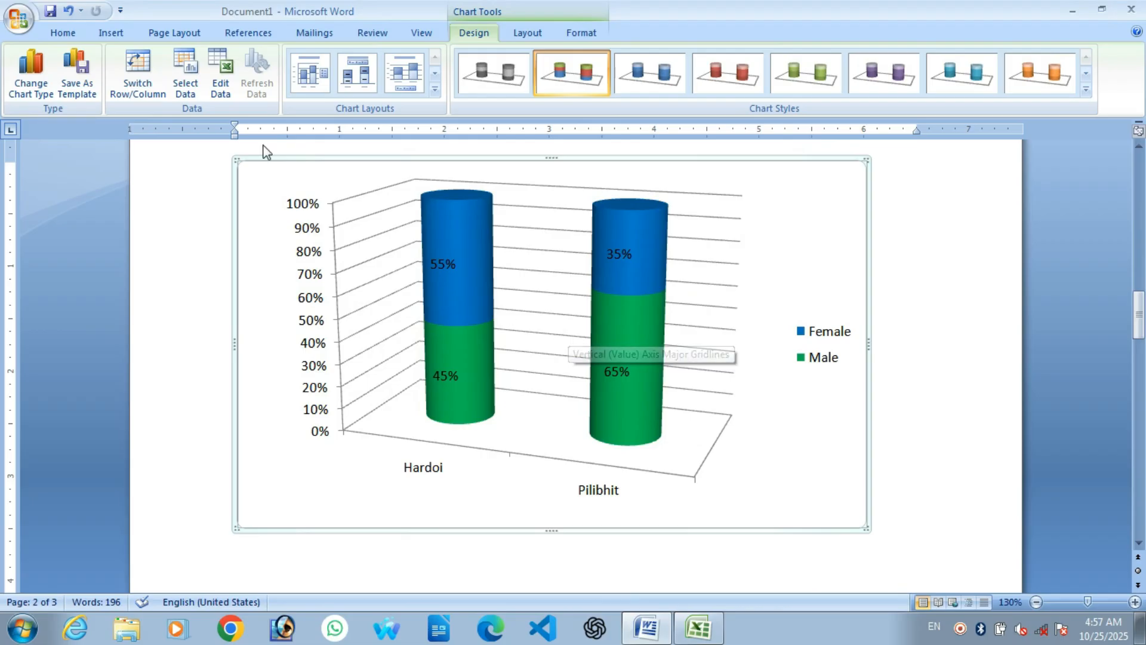
{"action": "left_click", "coordinate": [111, 33]}
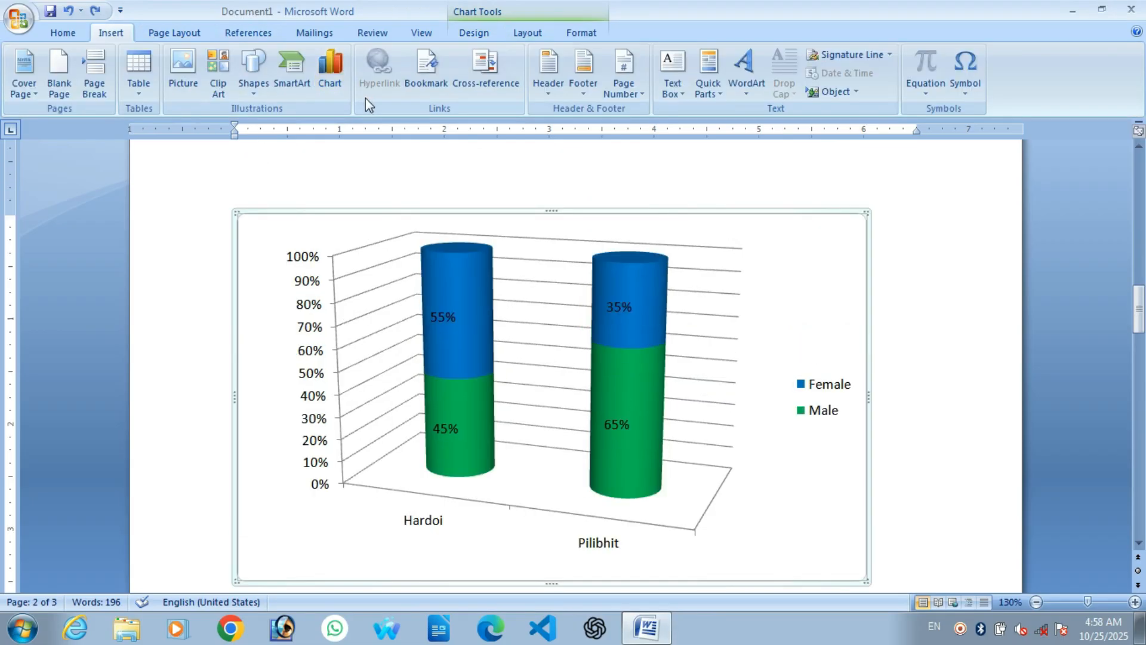
{"action": "left_click", "coordinate": [335, 84]}
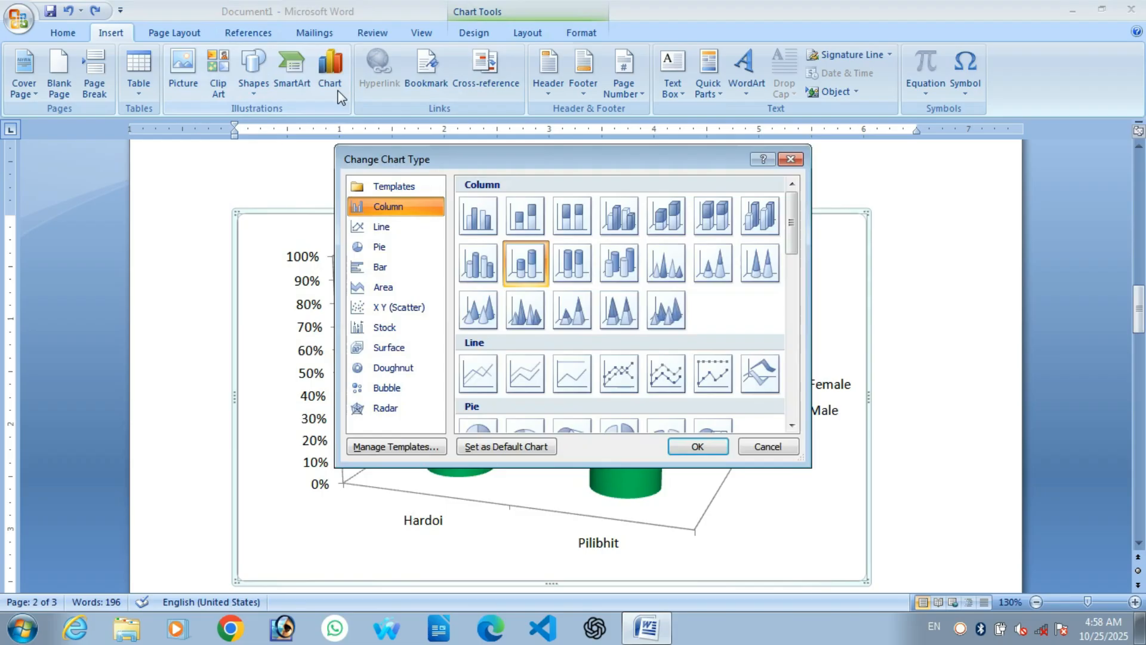
{"action": "left_click", "coordinate": [371, 232]}
{"action": "left_click", "coordinate": [397, 248]}
{"action": "left_click", "coordinate": [397, 267]}
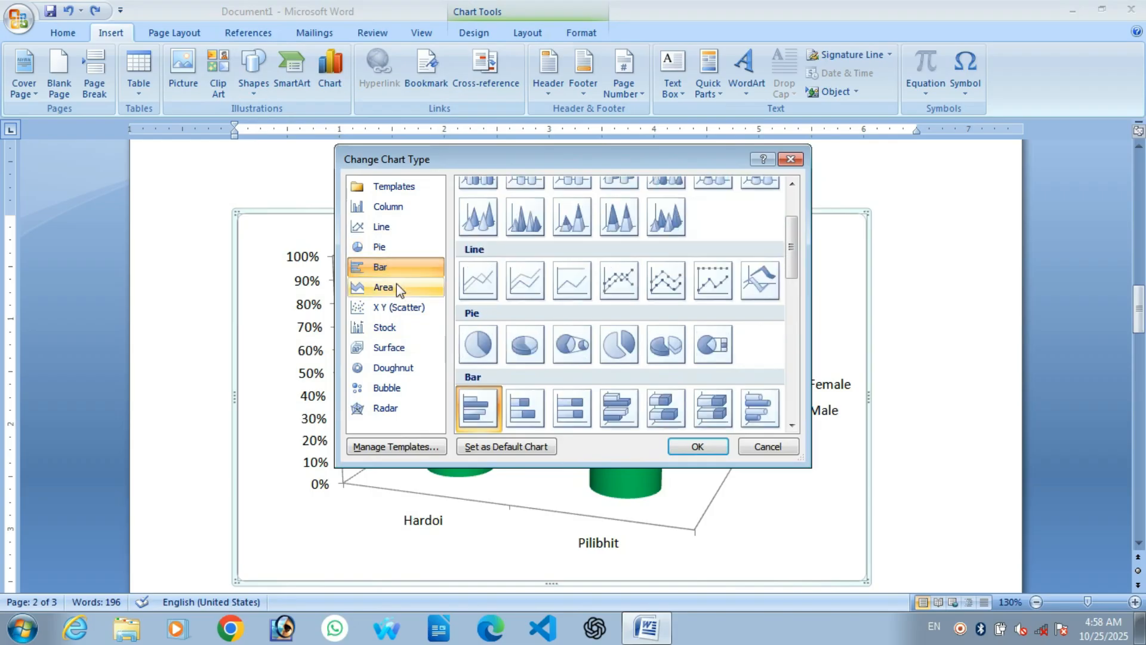
{"action": "left_click", "coordinate": [396, 287]}
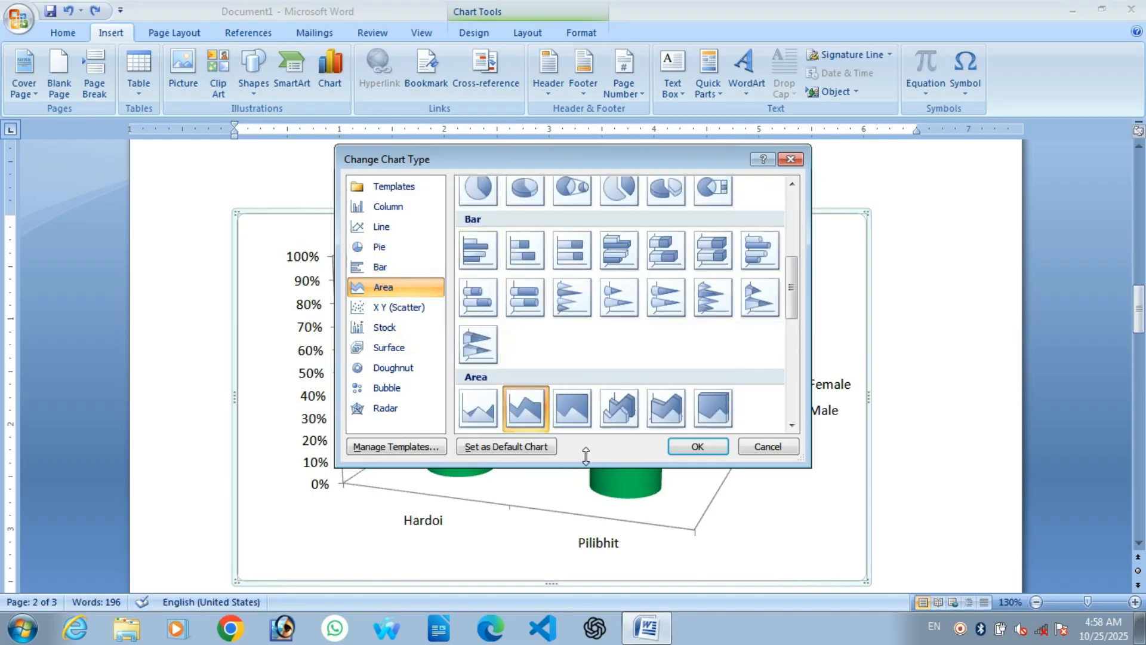
{"action": "left_click", "coordinate": [480, 193]}
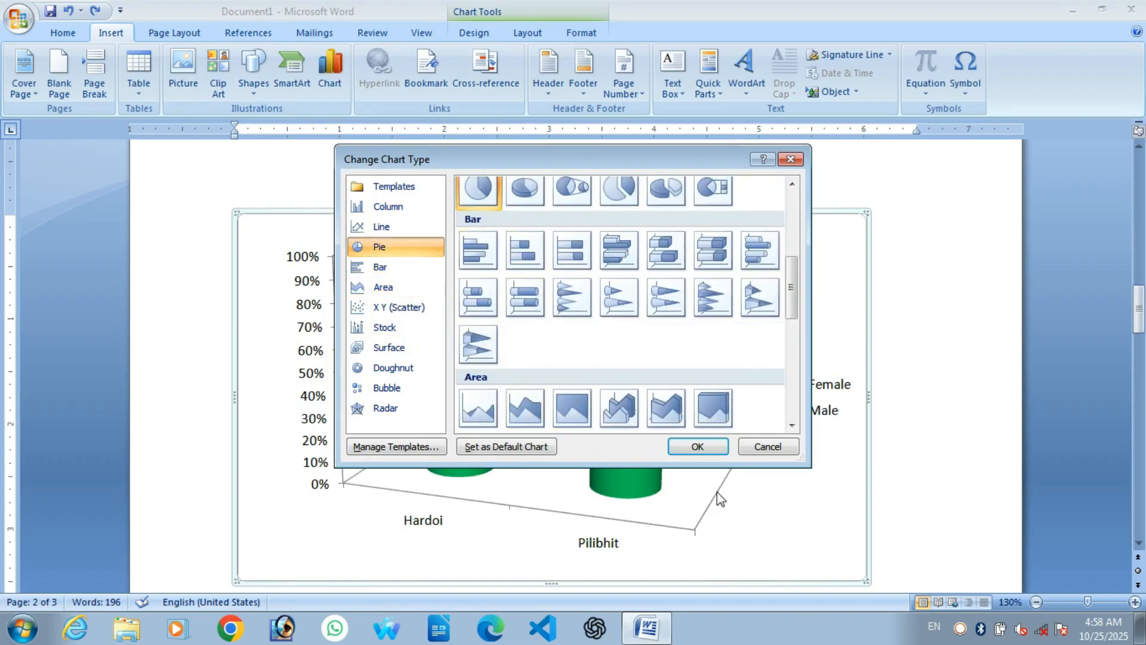
{"action": "left_click", "coordinate": [789, 448]}
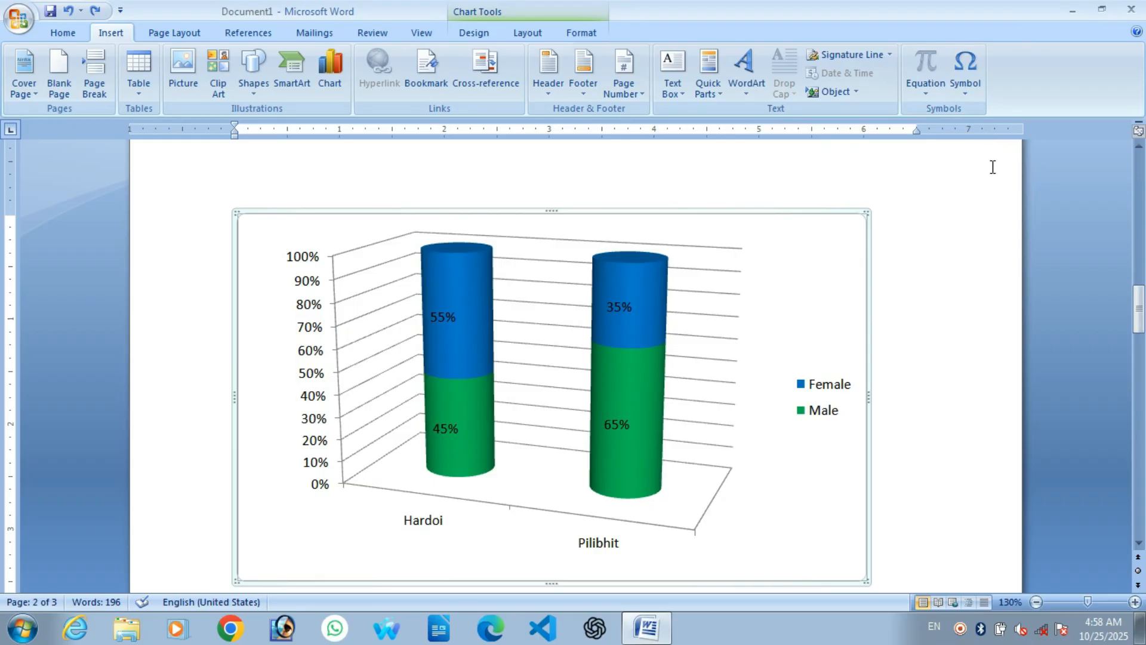
{"action": "scroll", "coordinate": [993, 168], "scroll_direction": "down", "scroll_amount": 5}
Step: Select the SmartArt diagram and scroll to view it from 'Click on start button' to 'Click on ms word'
{"action": "left_click", "coordinate": [369, 322]}
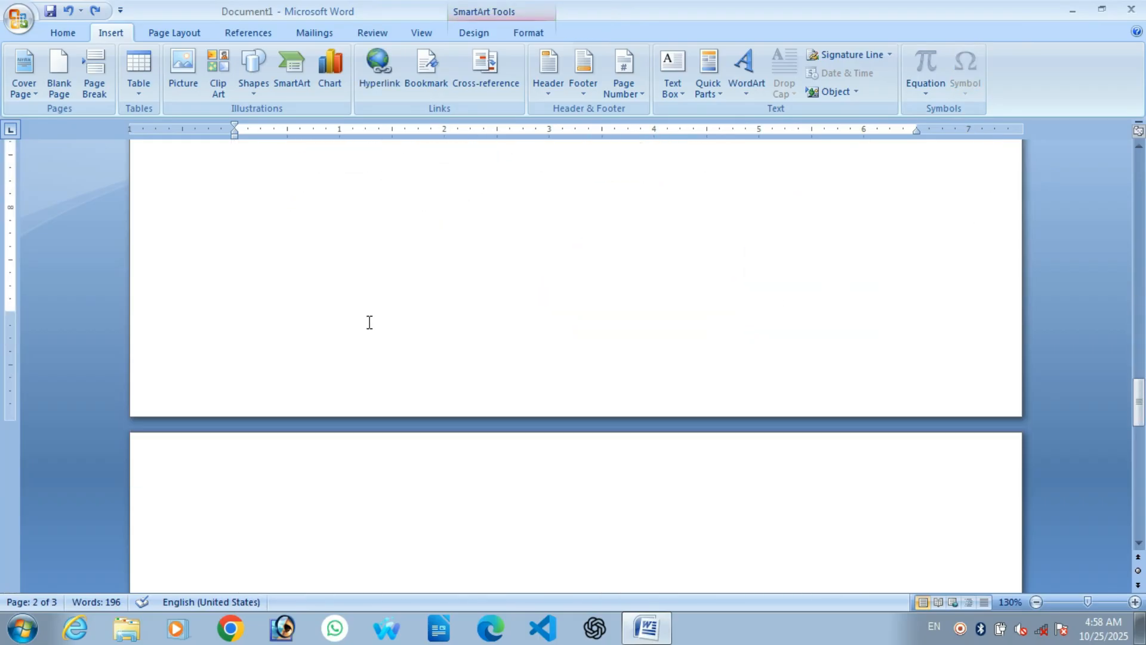
{"action": "scroll", "coordinate": [369, 322], "scroll_direction": "up", "scroll_amount": 3}
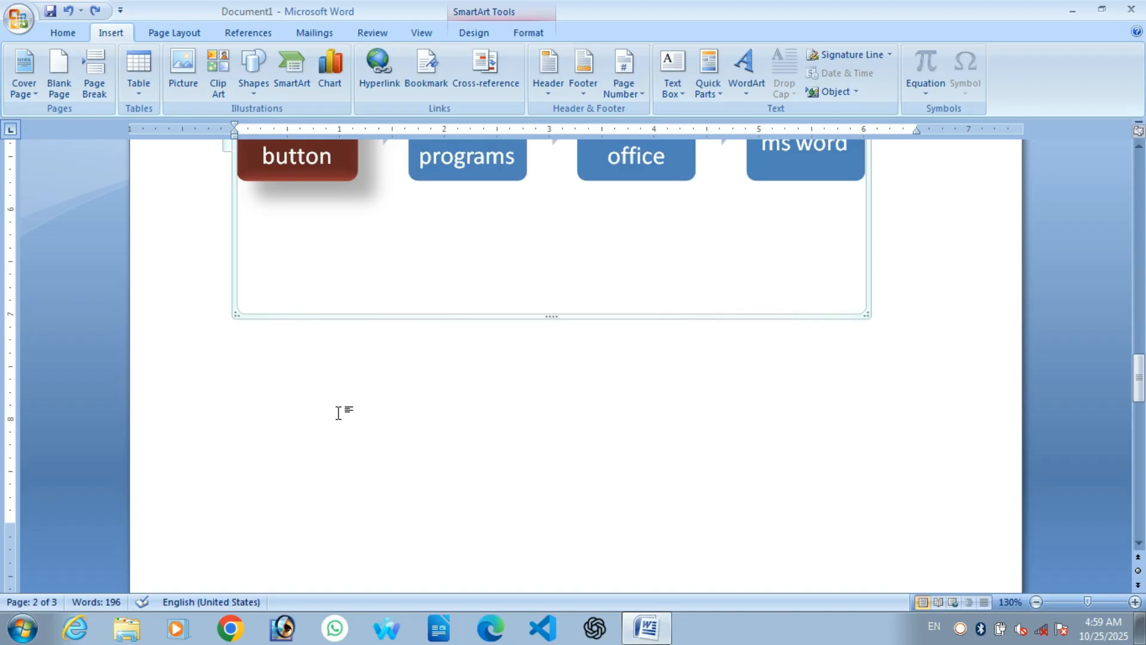
{"action": "scroll", "coordinate": [338, 413], "scroll_direction": "down", "scroll_amount": 3}
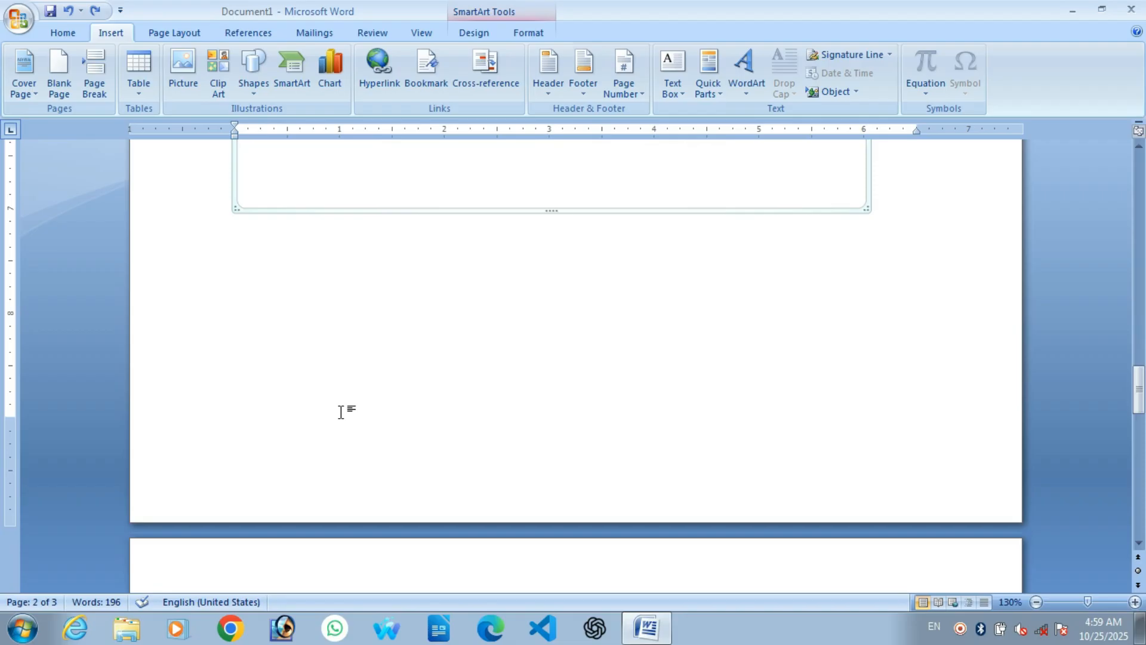
{"action": "scroll", "coordinate": [341, 413], "scroll_direction": "up", "scroll_amount": 7}
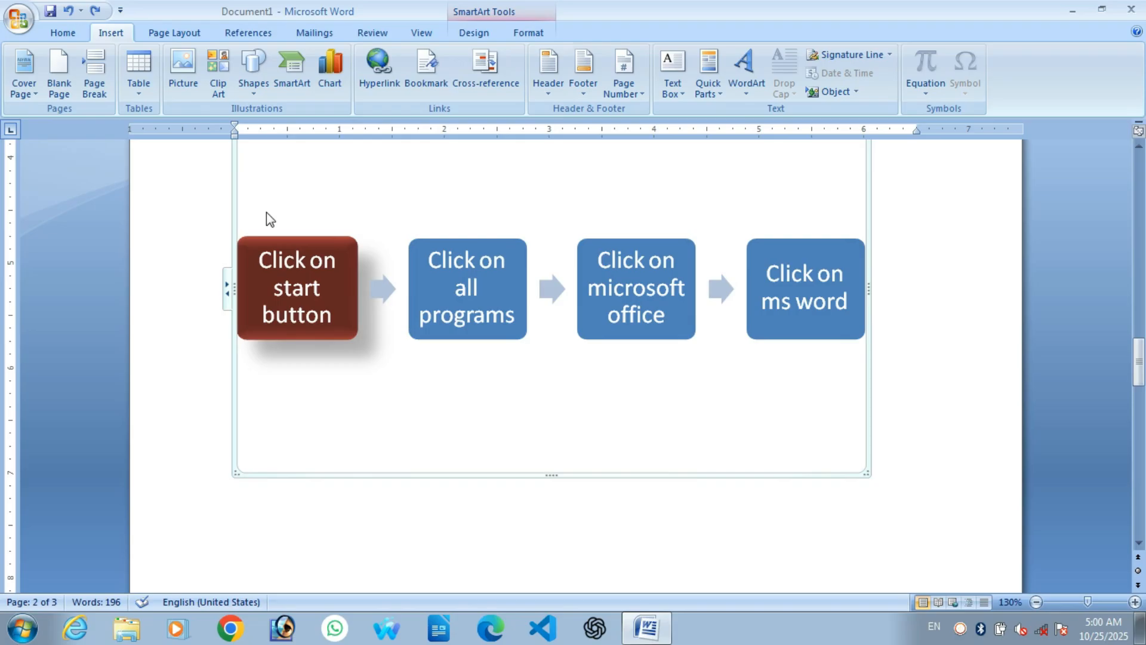
{"action": "scroll", "coordinate": [267, 213], "scroll_direction": "down", "scroll_amount": 3}
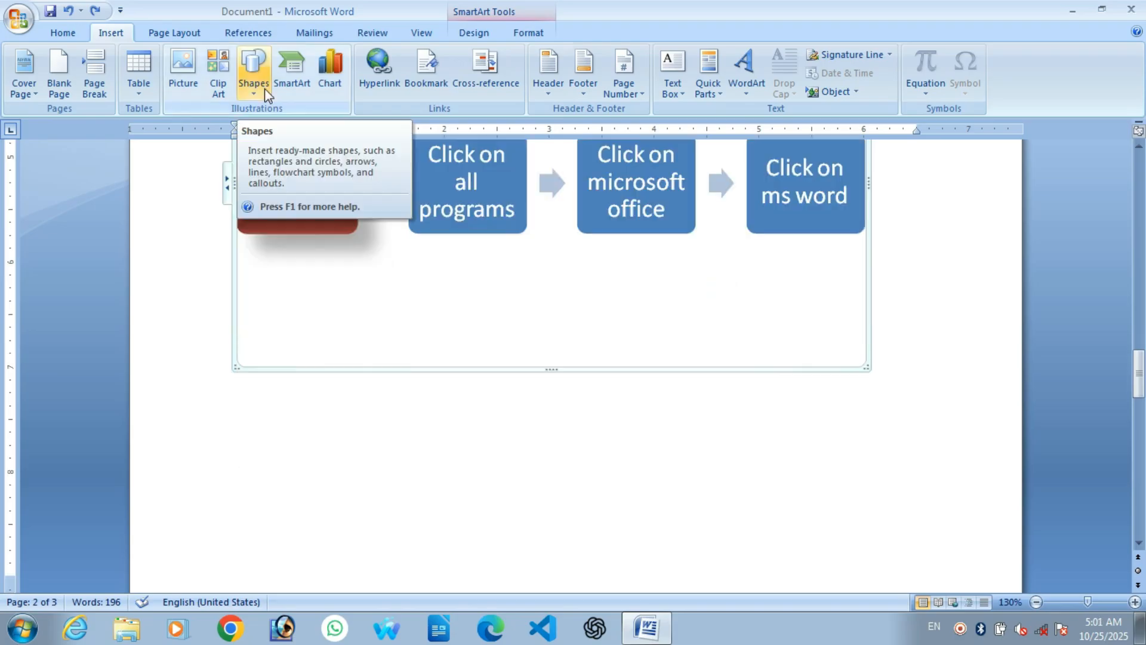
{"action": "left_click", "coordinate": [264, 87]}
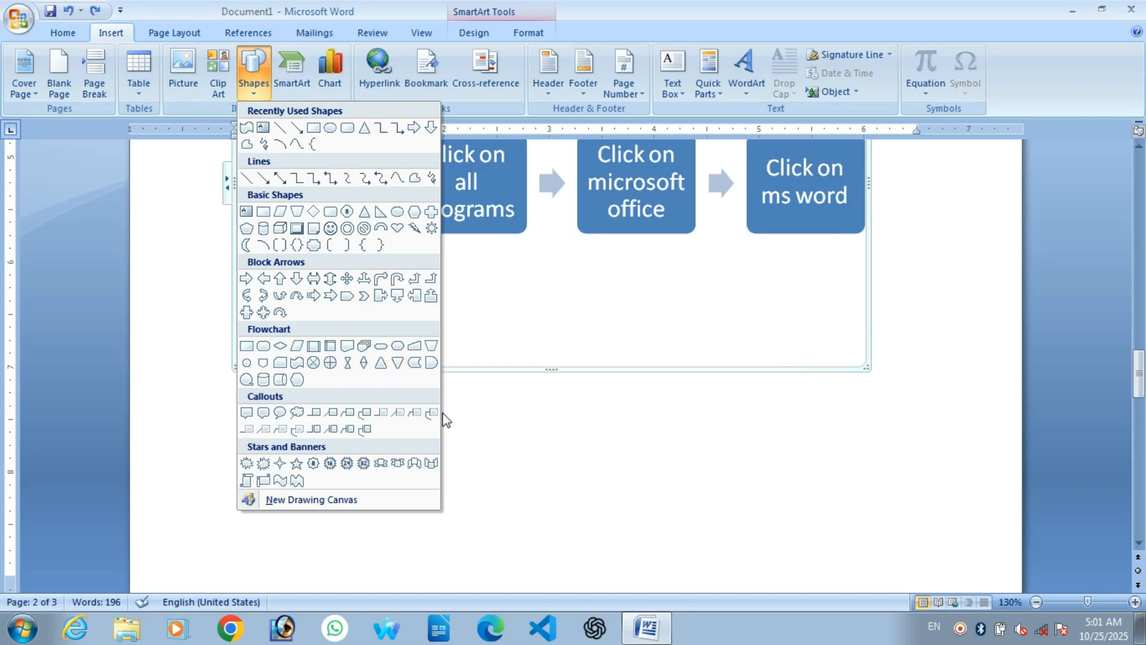
{"action": "left_click", "coordinate": [461, 421]}
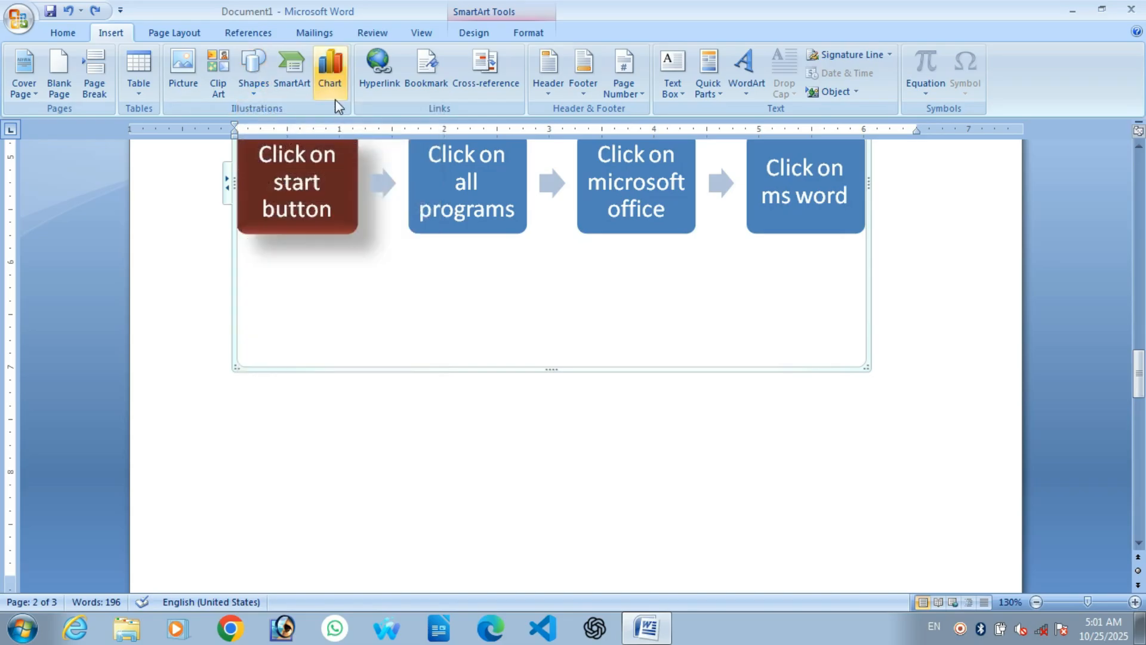
{"action": "left_click", "coordinate": [308, 79]}
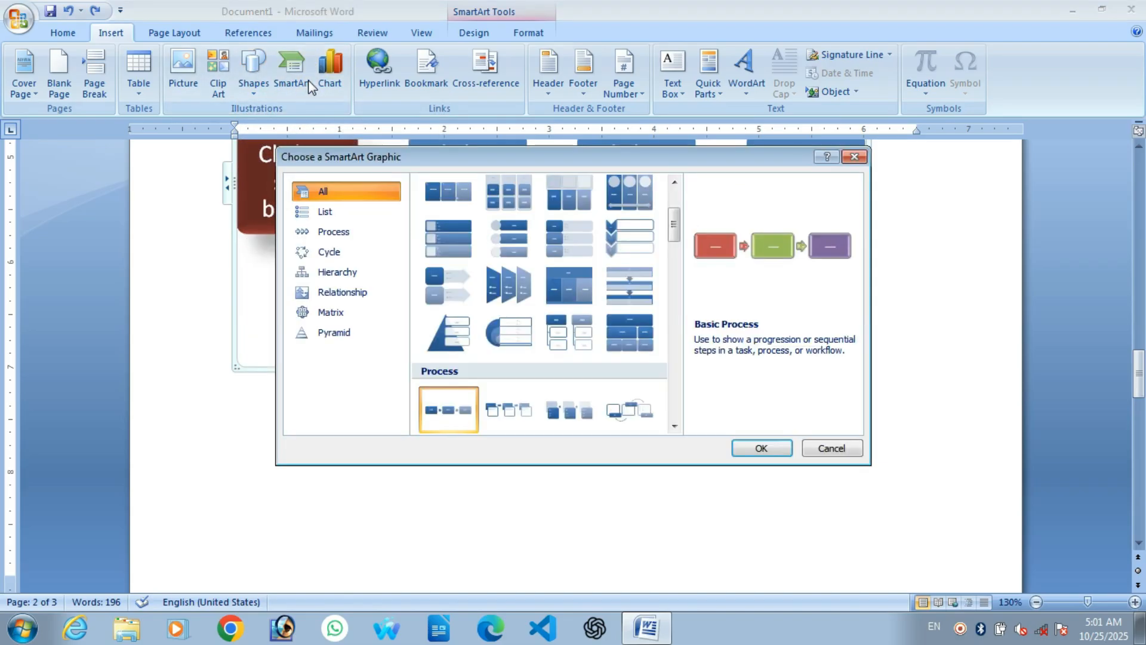
{"action": "scroll", "coordinate": [517, 245], "scroll_direction": "up", "scroll_amount": 3}
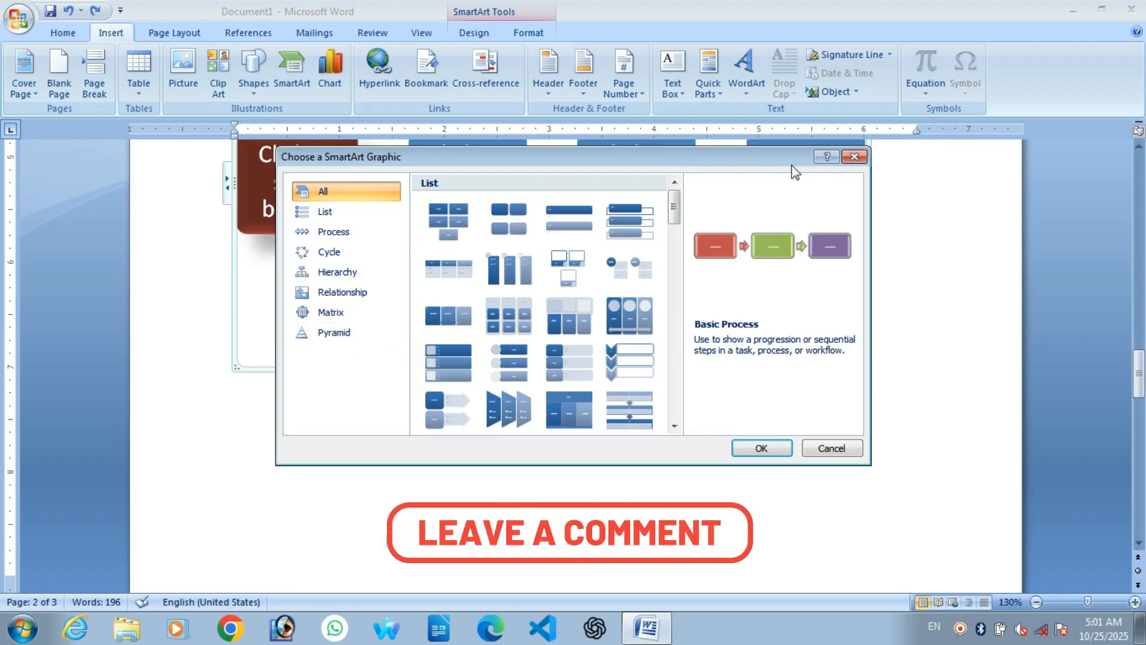
{"action": "left_click", "coordinate": [854, 157]}
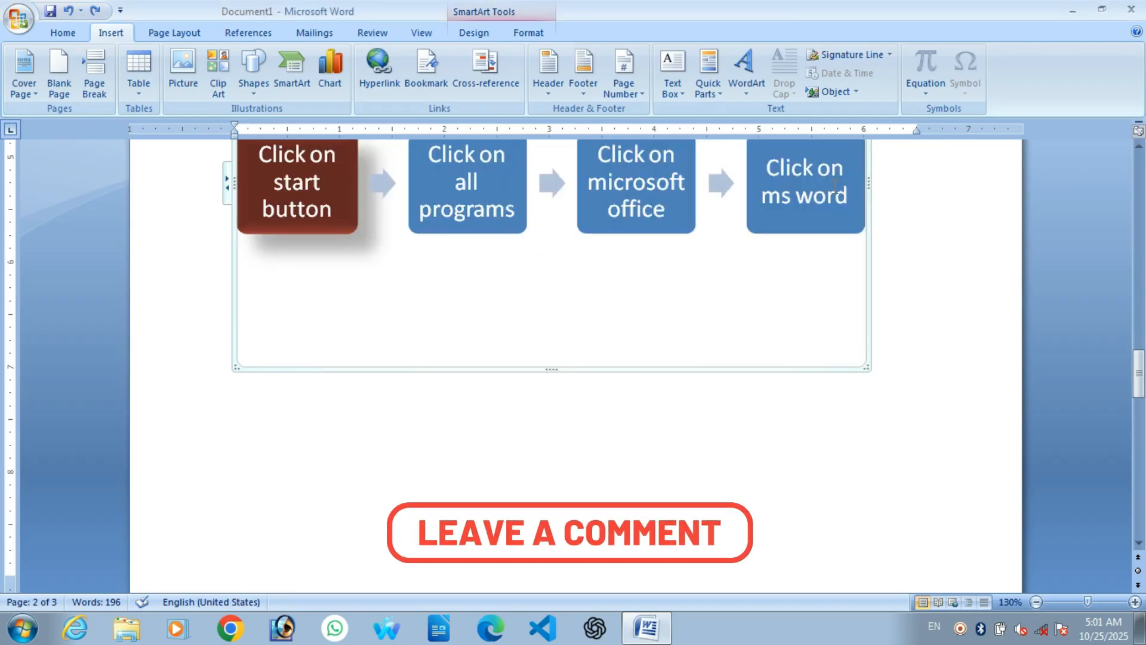